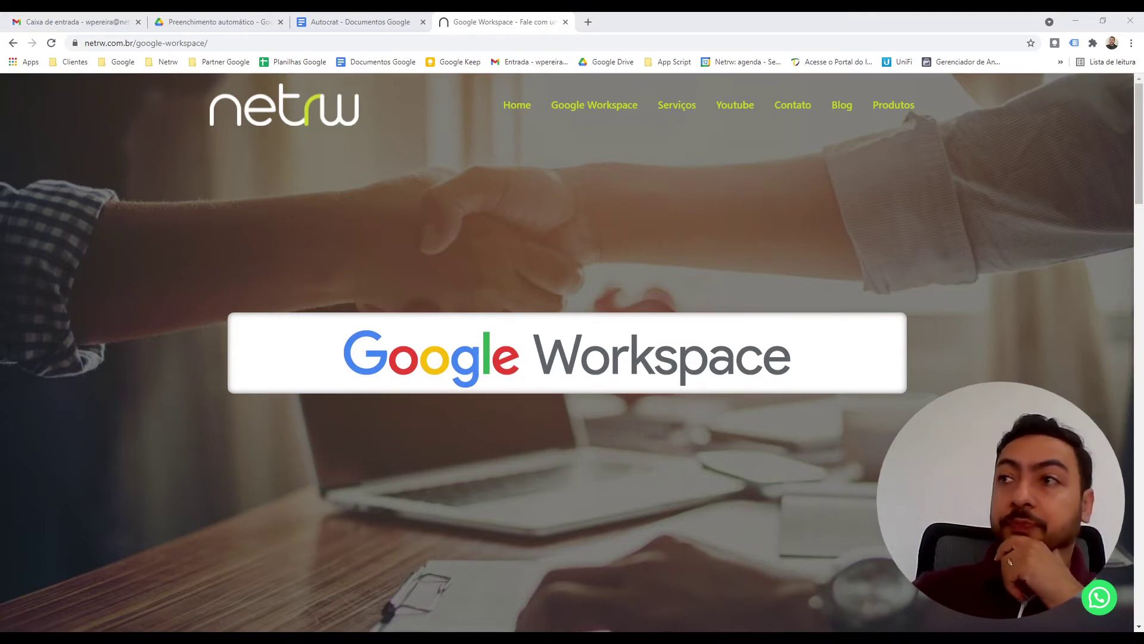
# - Open the Autocrat template document and examine its <<nome>>, <<documento>>, <<serviços>> and <<data>> placeholders
pyautogui.click(341, 24)
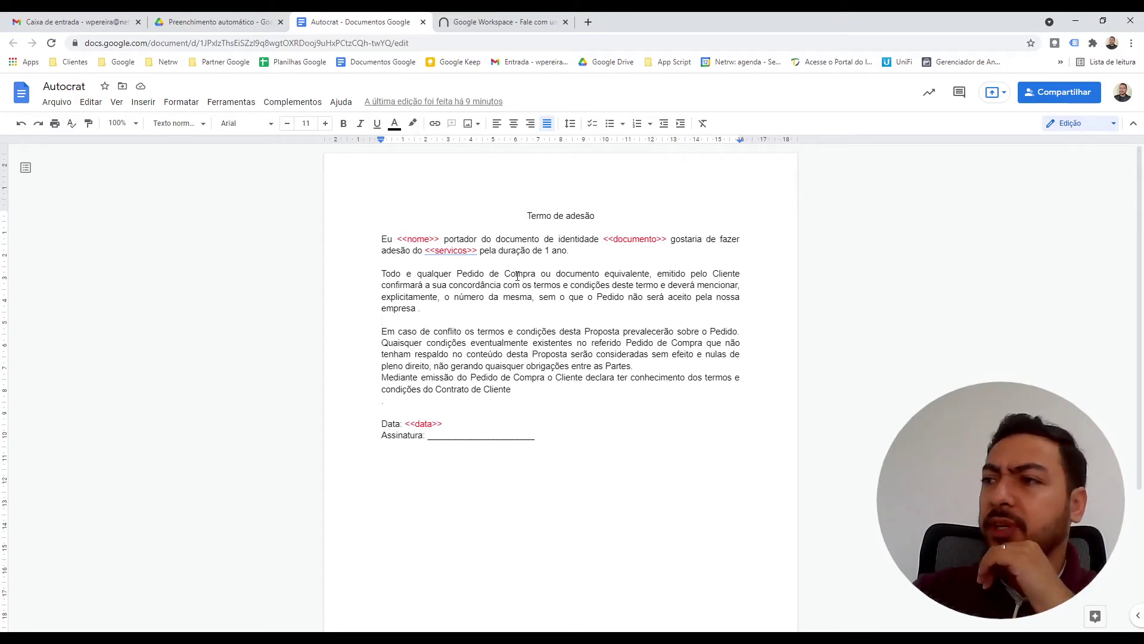
pyautogui.moveTo(528, 220); pyautogui.dragTo(459, 233)
pyautogui.click(411, 239)
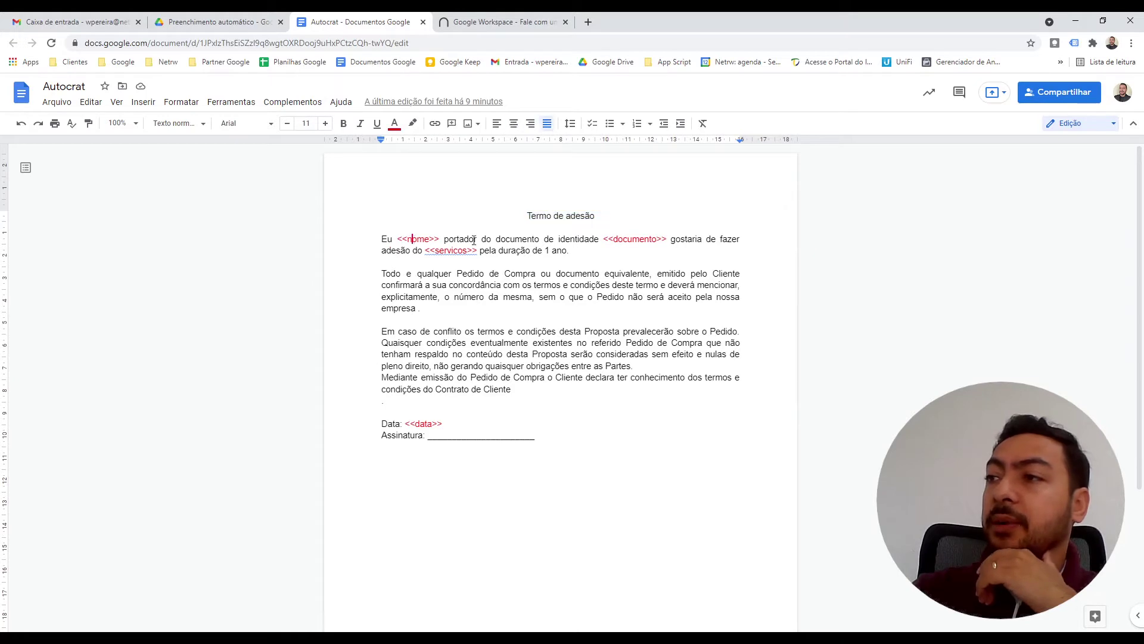
pyautogui.click(455, 250)
pyautogui.click(570, 265)
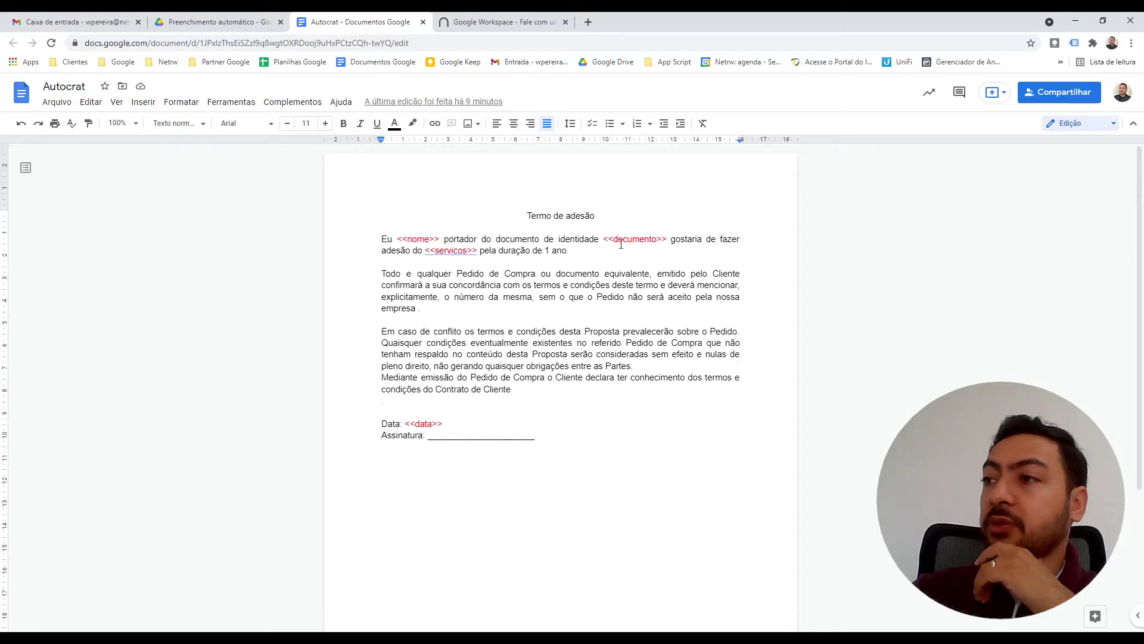
pyautogui.click(433, 425)
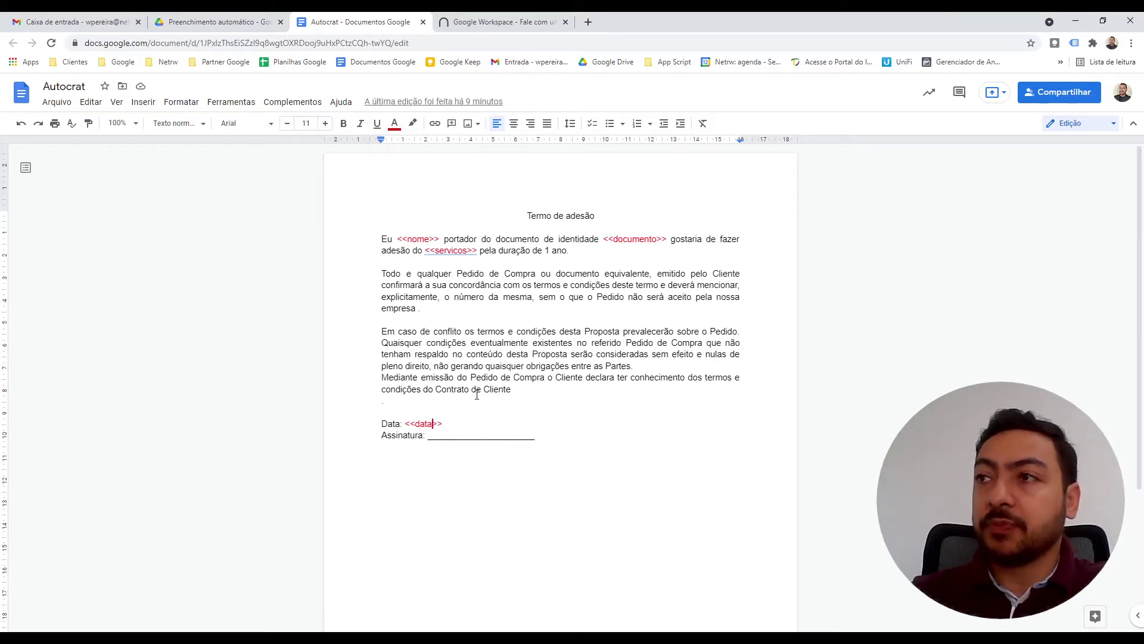
pyautogui.moveTo(505, 212); pyautogui.dragTo(558, 455)
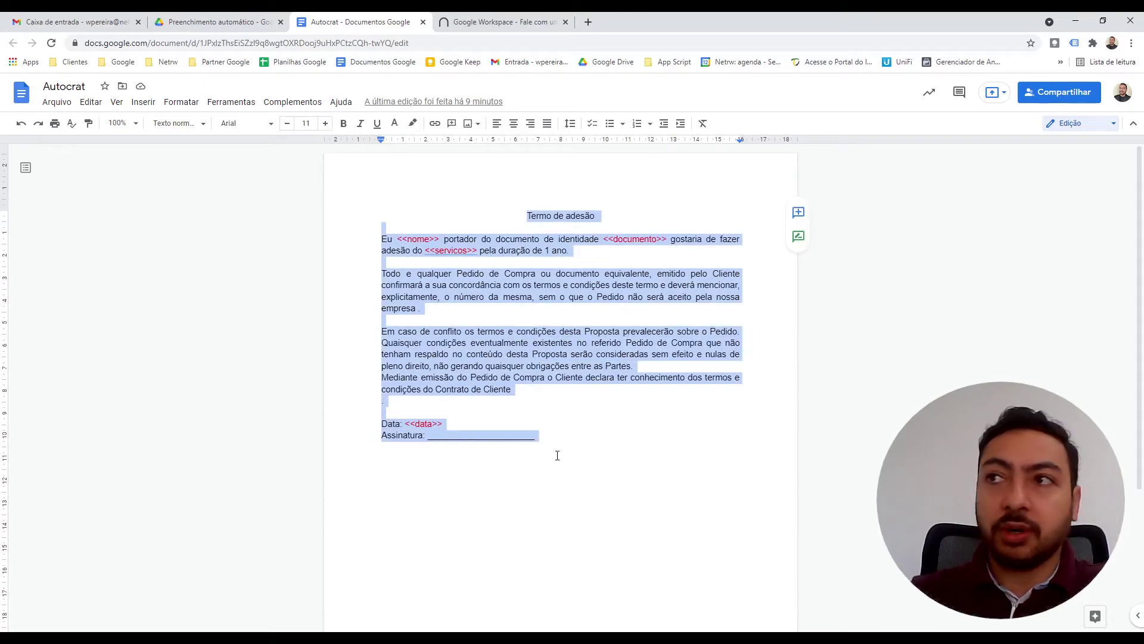
pyautogui.click(558, 439)
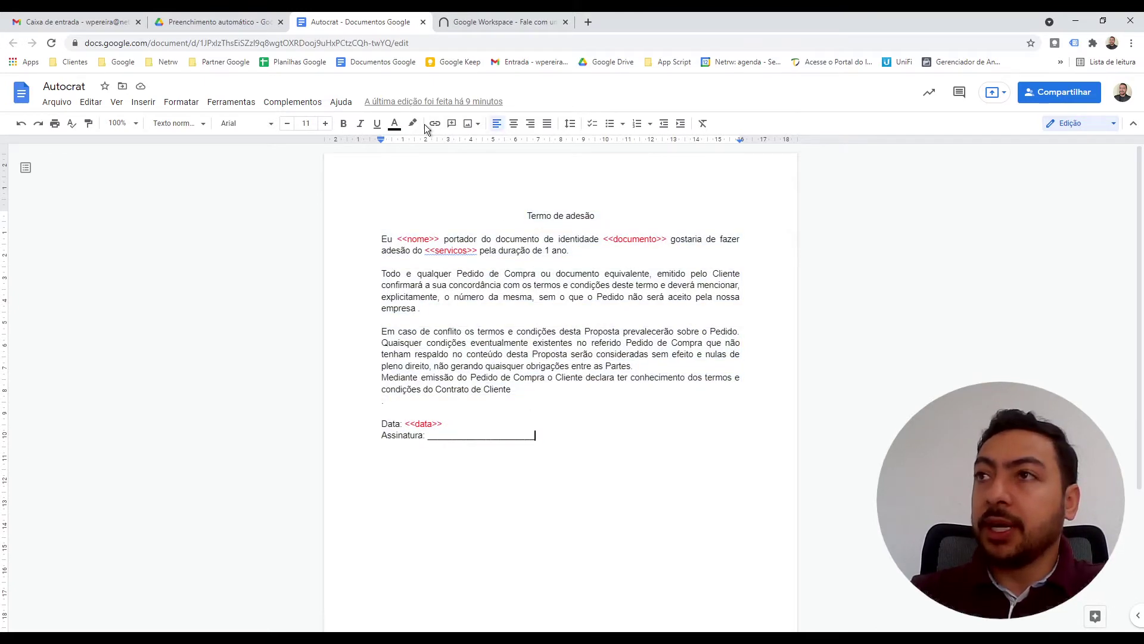
# - Return to the Preenchimento automático Drive folder and open the Autocrat form for editing
pyautogui.click(216, 16)
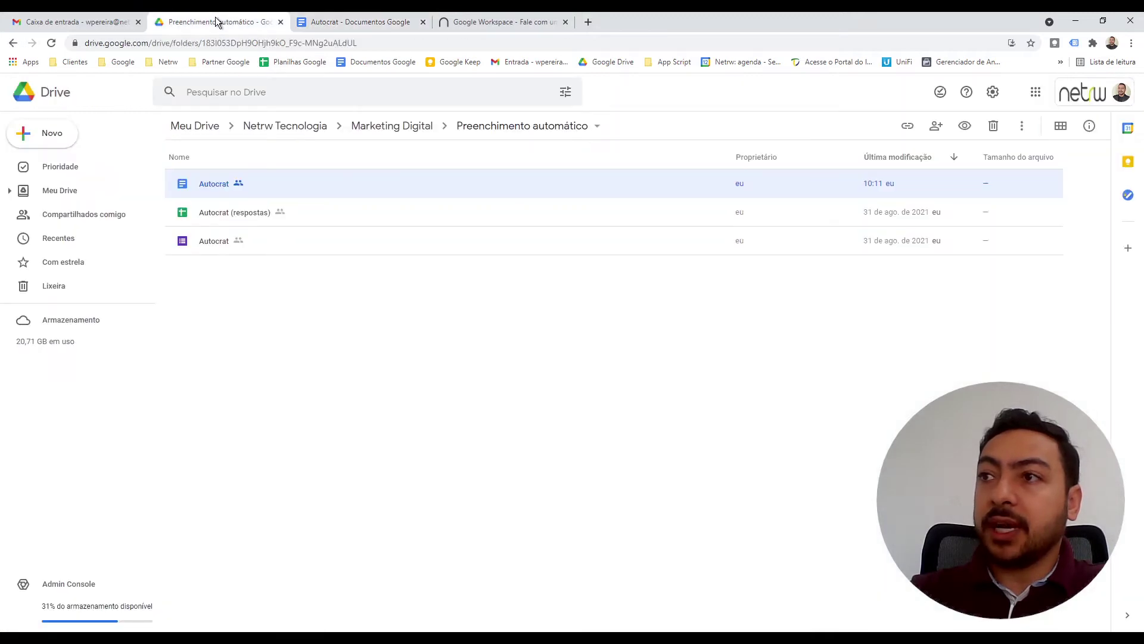
pyautogui.click(209, 241)
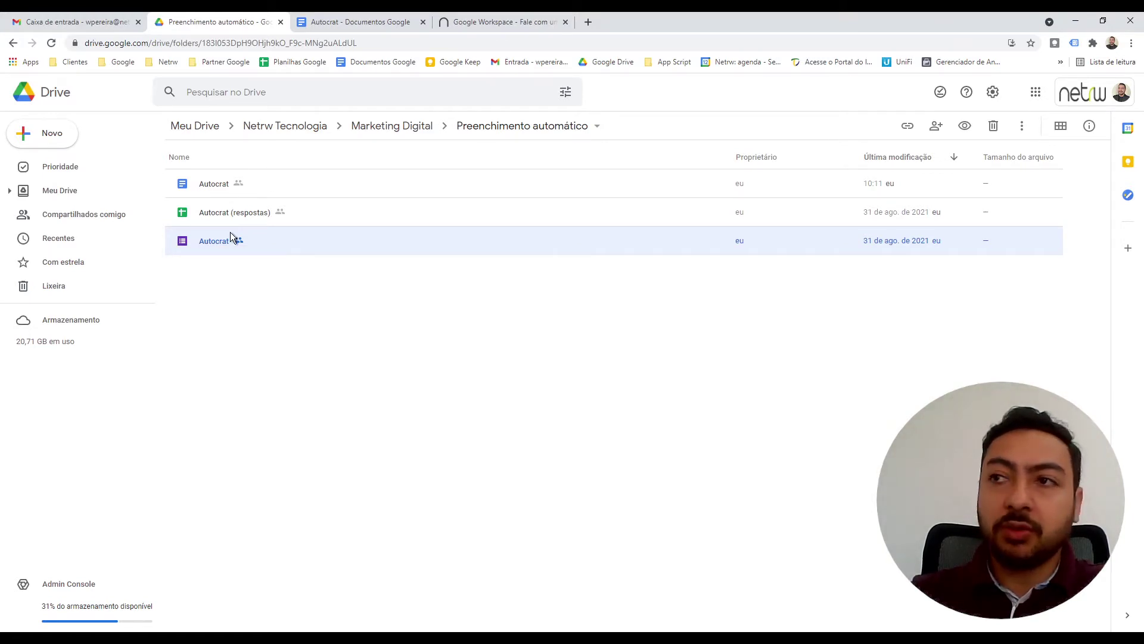
pyautogui.click(214, 186)
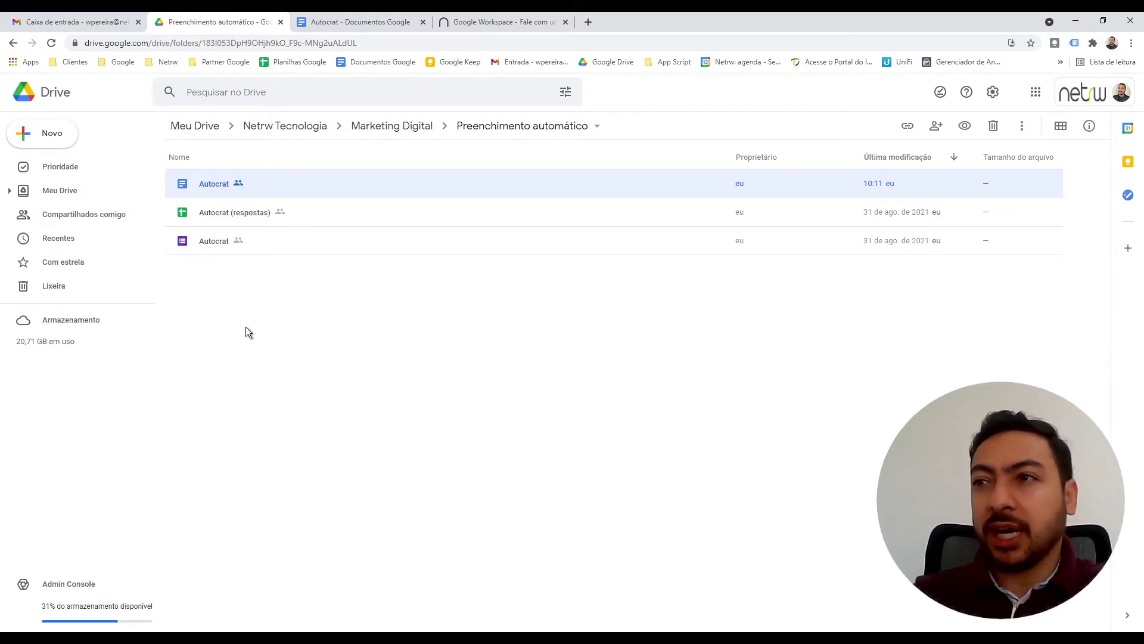
pyautogui.click(208, 246)
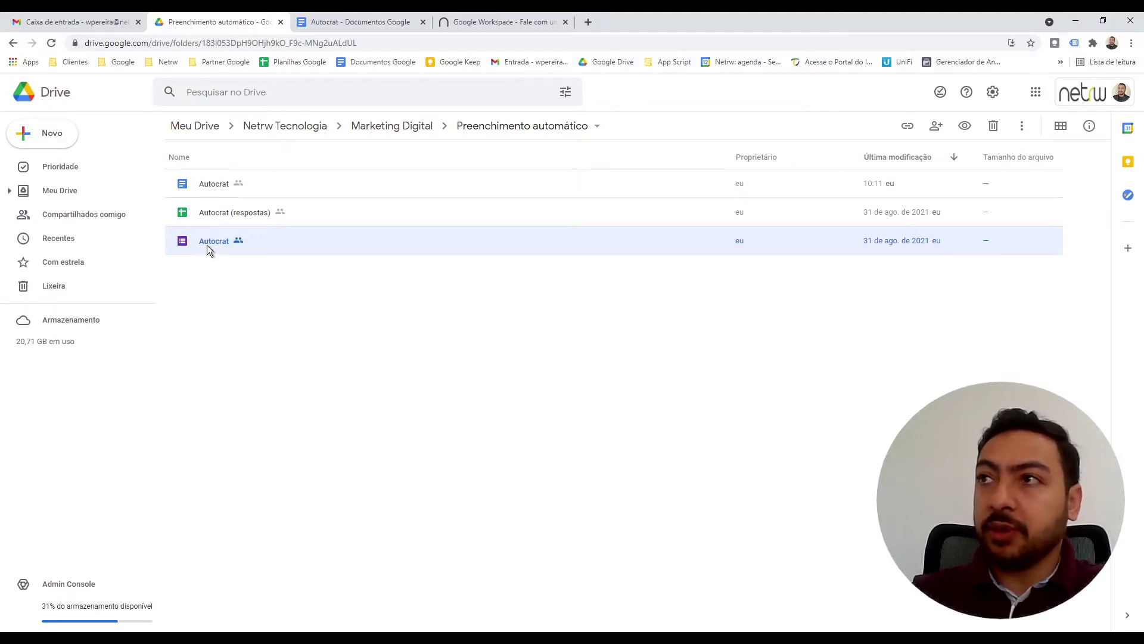
pyautogui.doubleClick(206, 245)
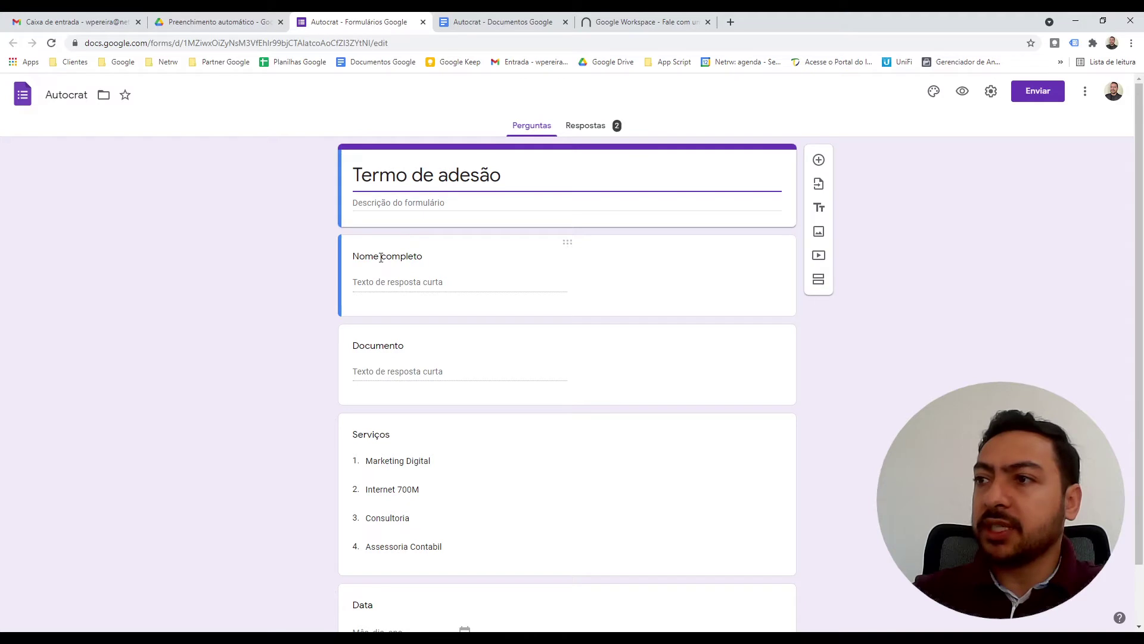
# - Review the form's Nome completo, Documento, Serviços and Data questions against the template document's placeholders
pyautogui.click(388, 286)
pyautogui.scroll(-2, 290, 337)
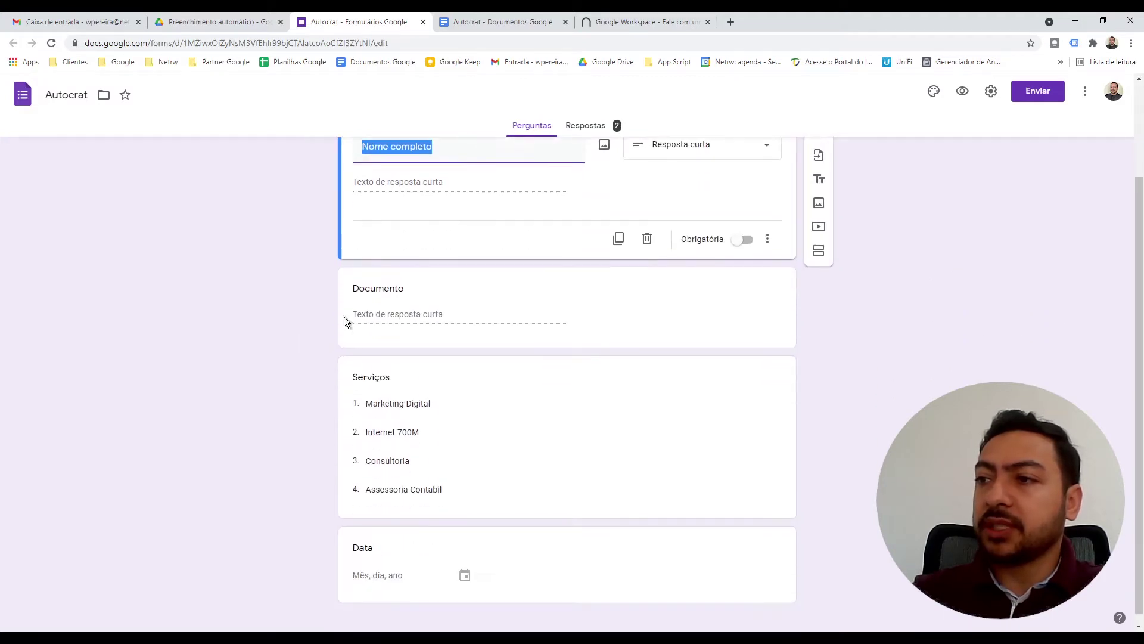
pyautogui.click(388, 384)
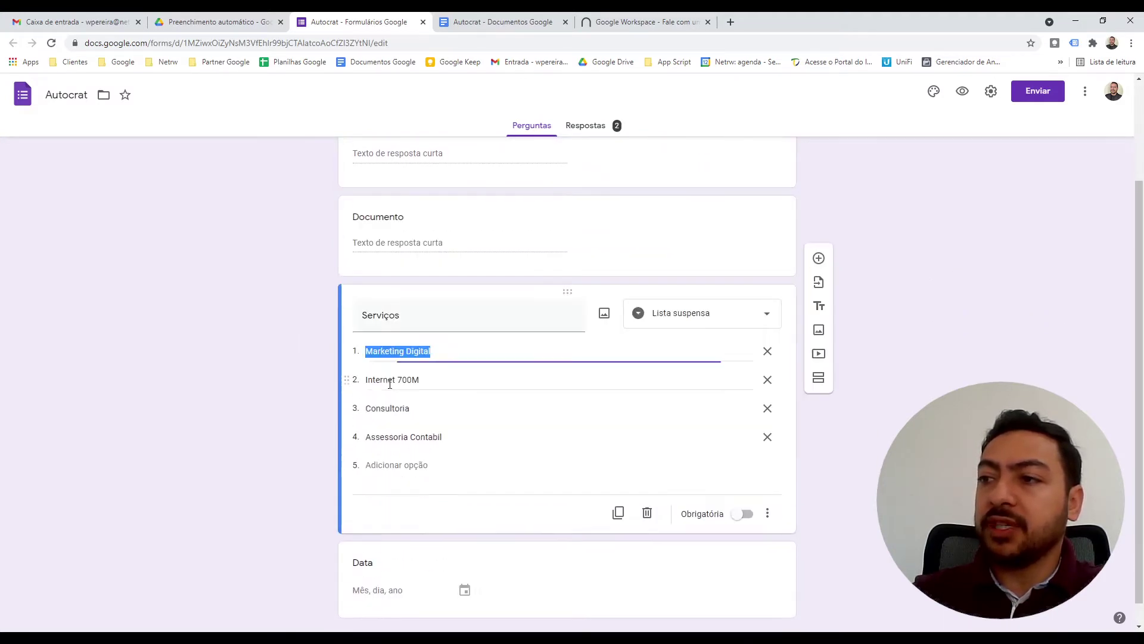
pyautogui.click(310, 380)
pyautogui.scroll(-1, 321, 417)
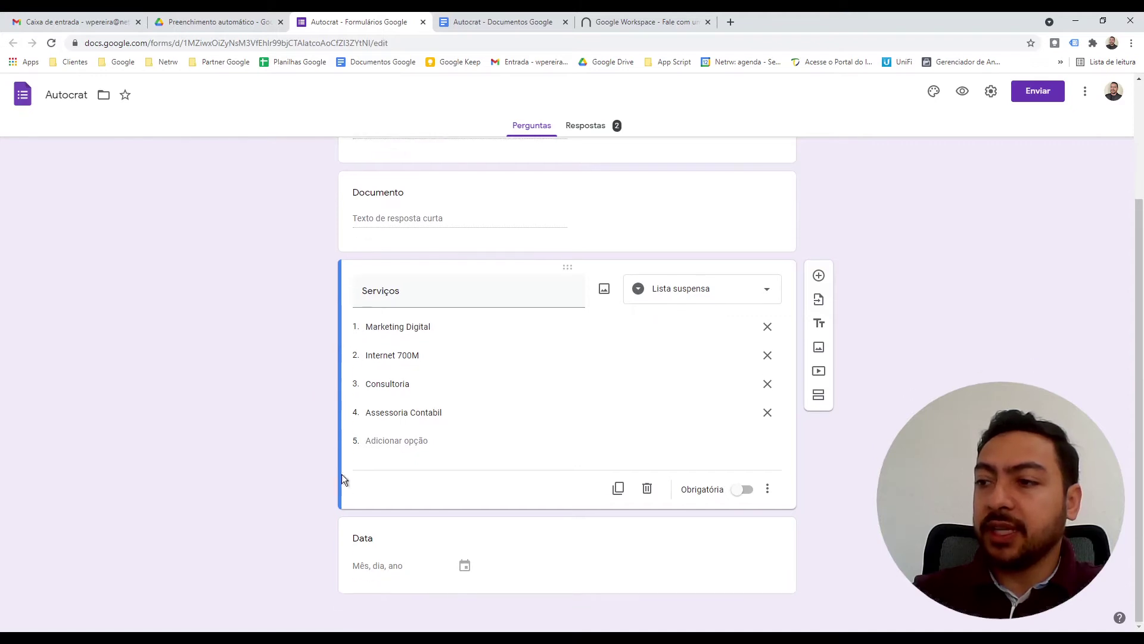
pyautogui.scroll(3, 301, 394)
pyautogui.click(478, 21)
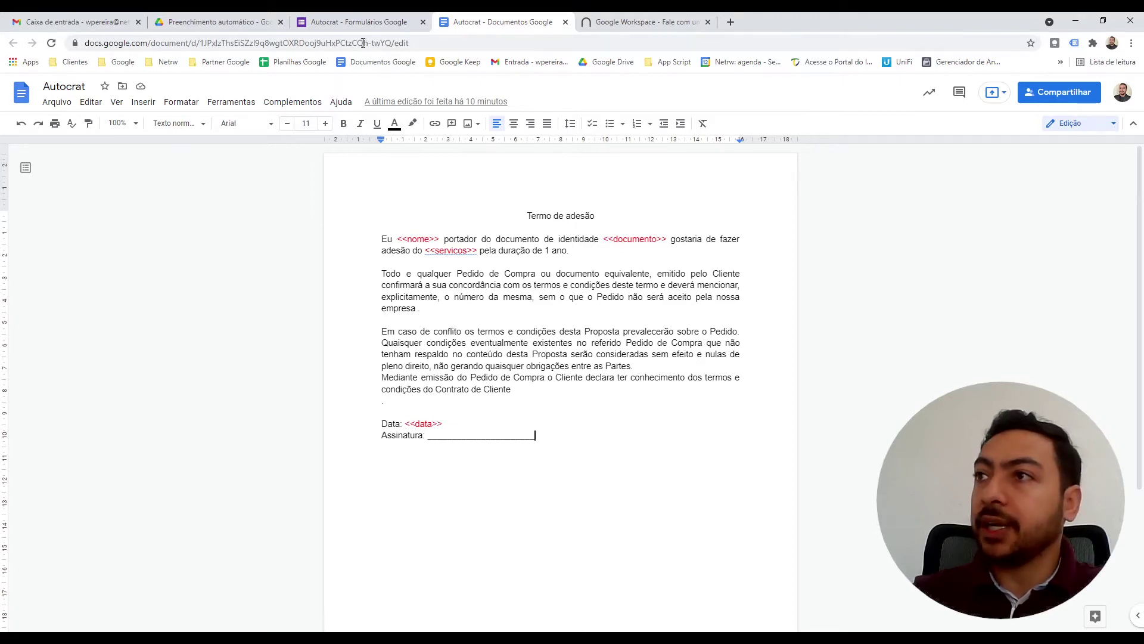
pyautogui.click(360, 21)
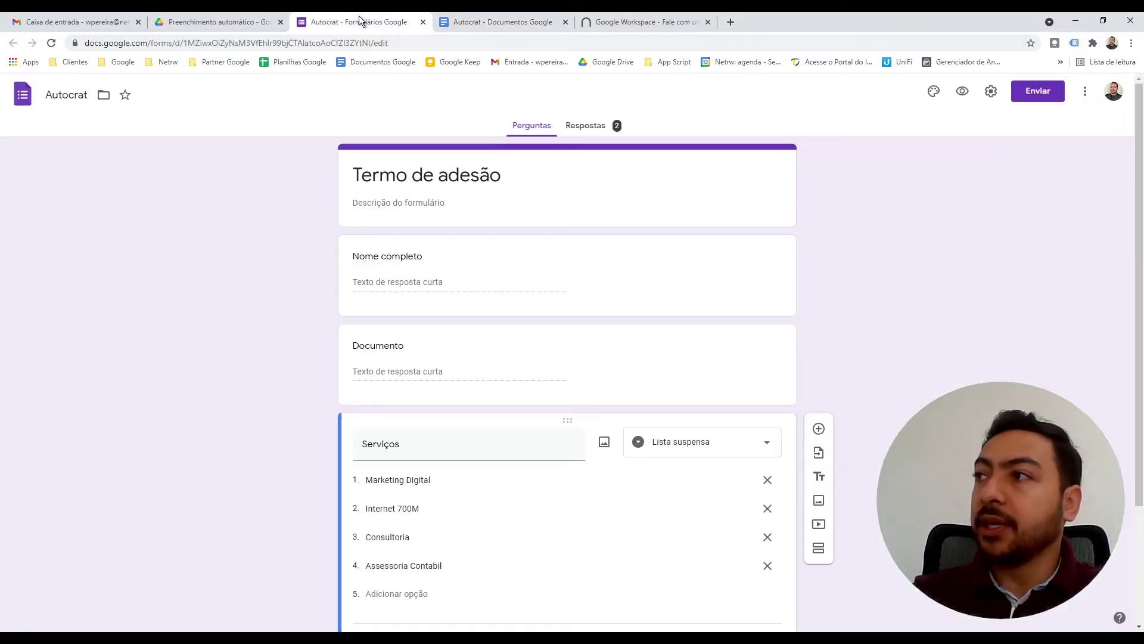
# - Preview the Termo de adesão form, check the Serviços choices and compare its fields with the template document
pyautogui.click(962, 90)
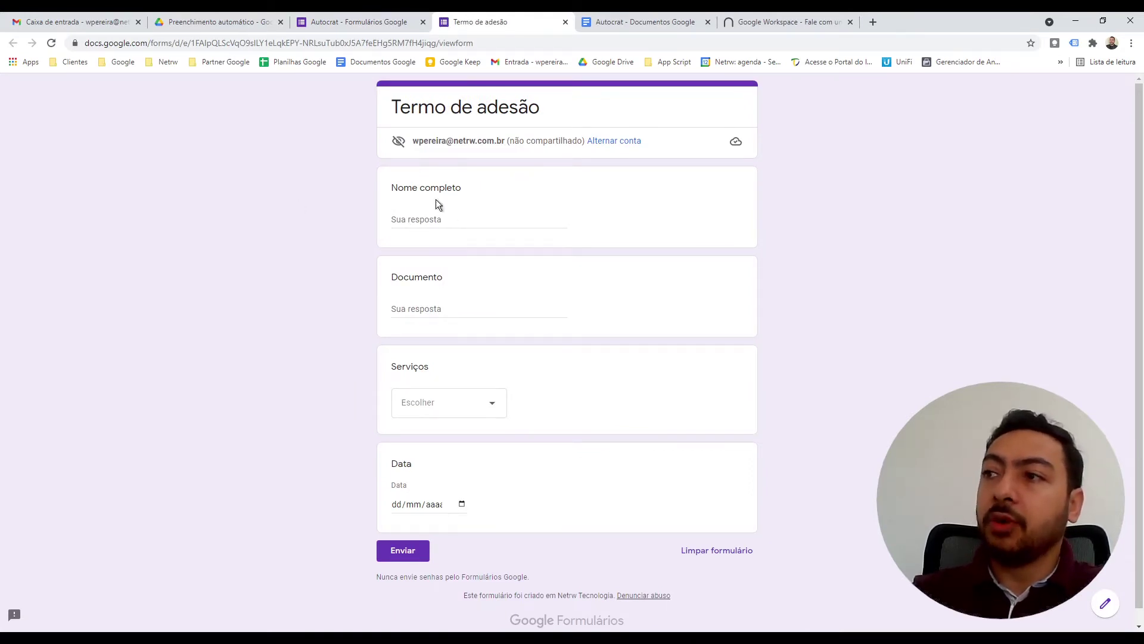
pyautogui.click(445, 416)
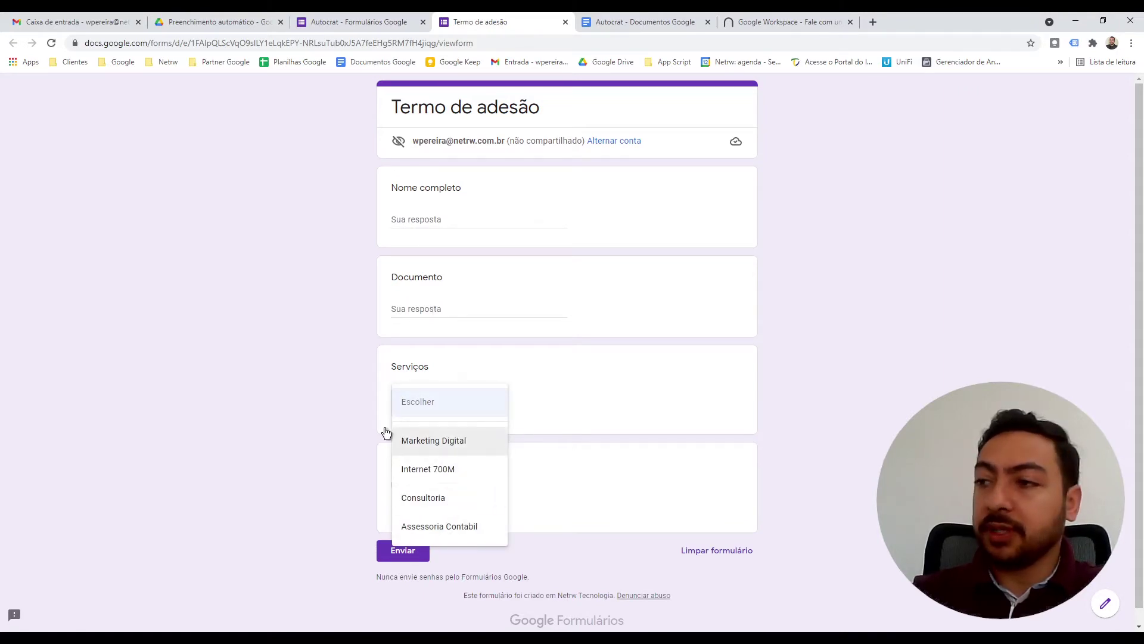
pyautogui.click(352, 424)
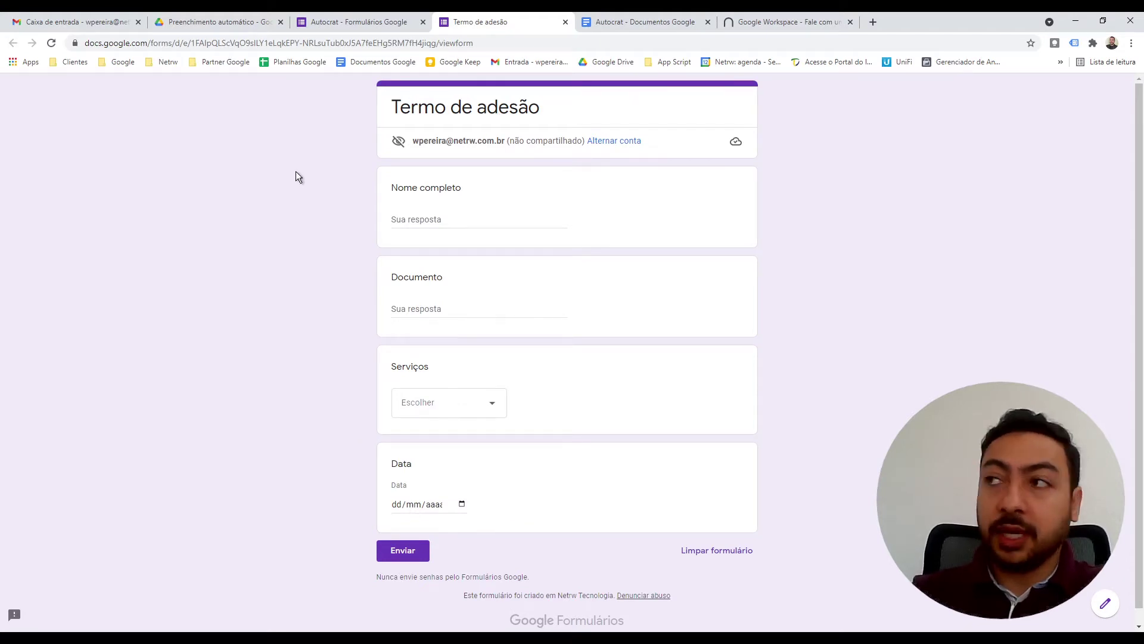
pyautogui.click(608, 23)
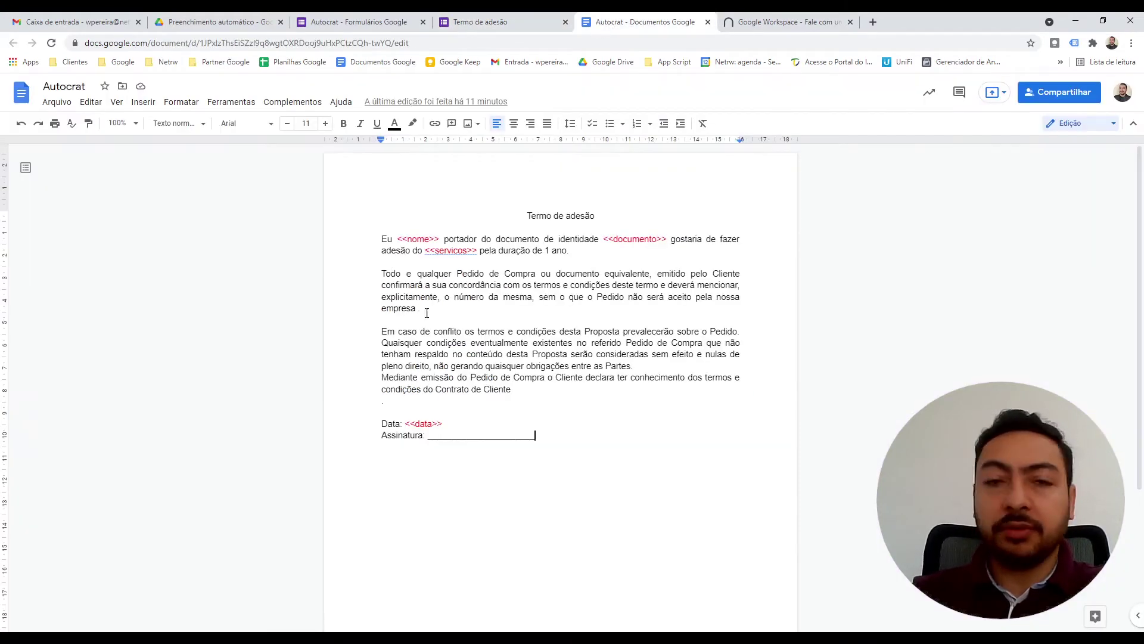
pyautogui.click(472, 21)
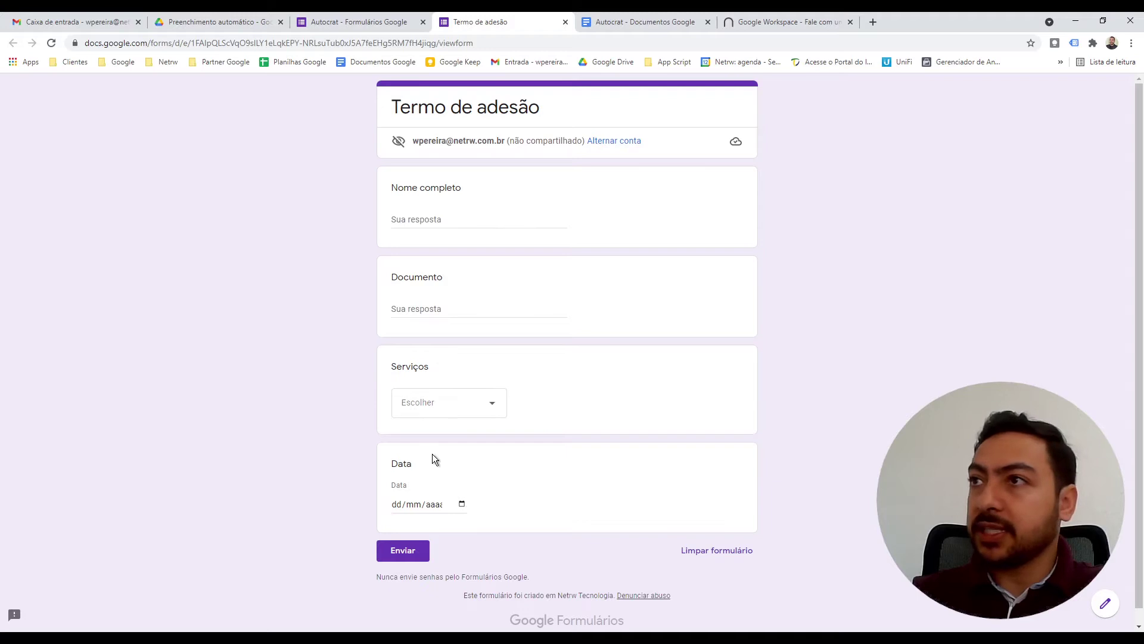
# - View the Autocrat form's responses and open the linked Autocrat (respostas) spreadsheet
pyautogui.click(353, 21)
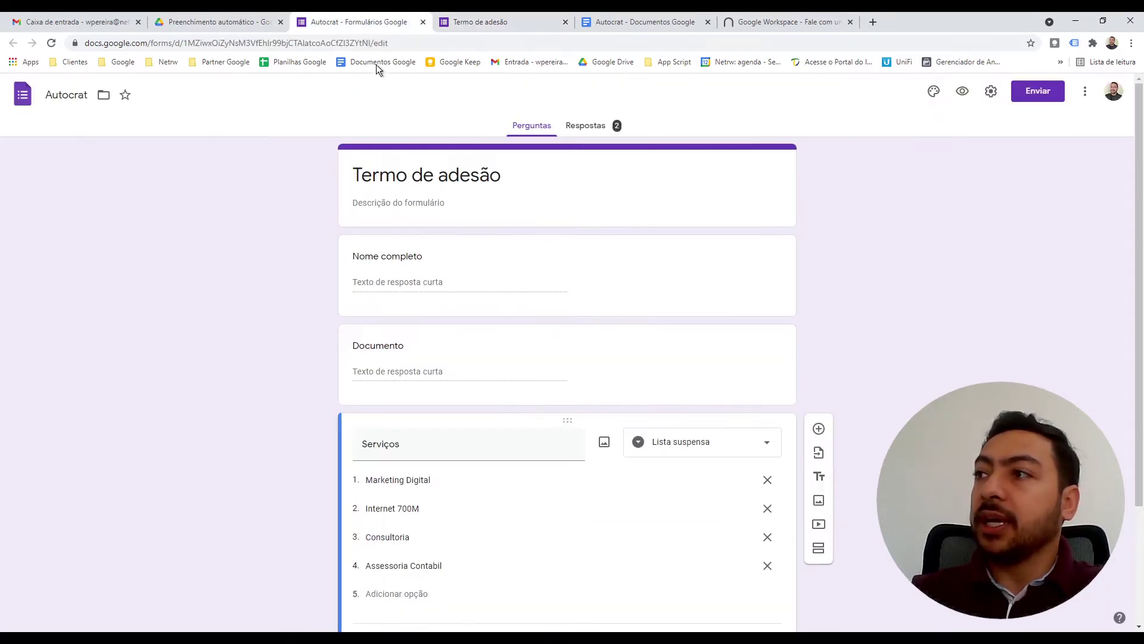
pyautogui.click(579, 127)
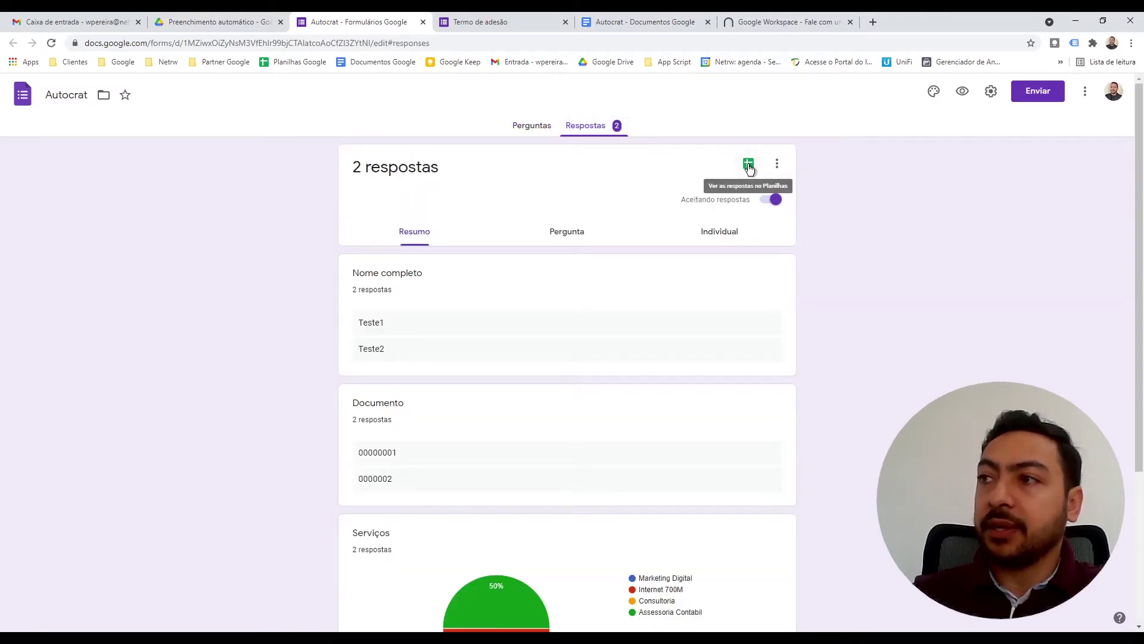
pyautogui.click(749, 167)
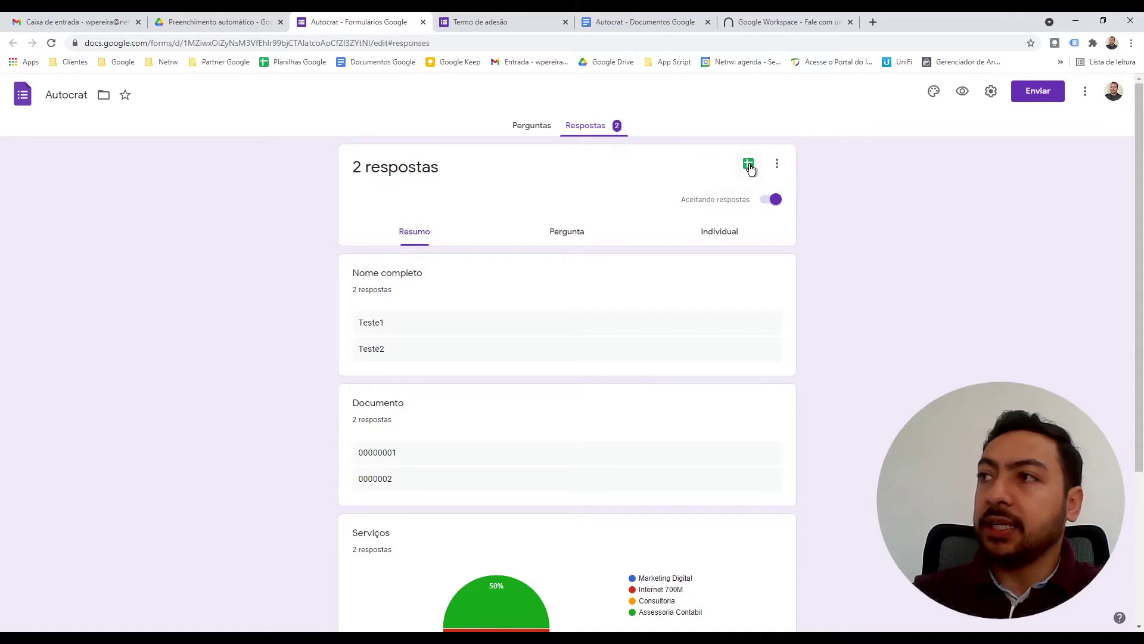
pyautogui.click(243, 22)
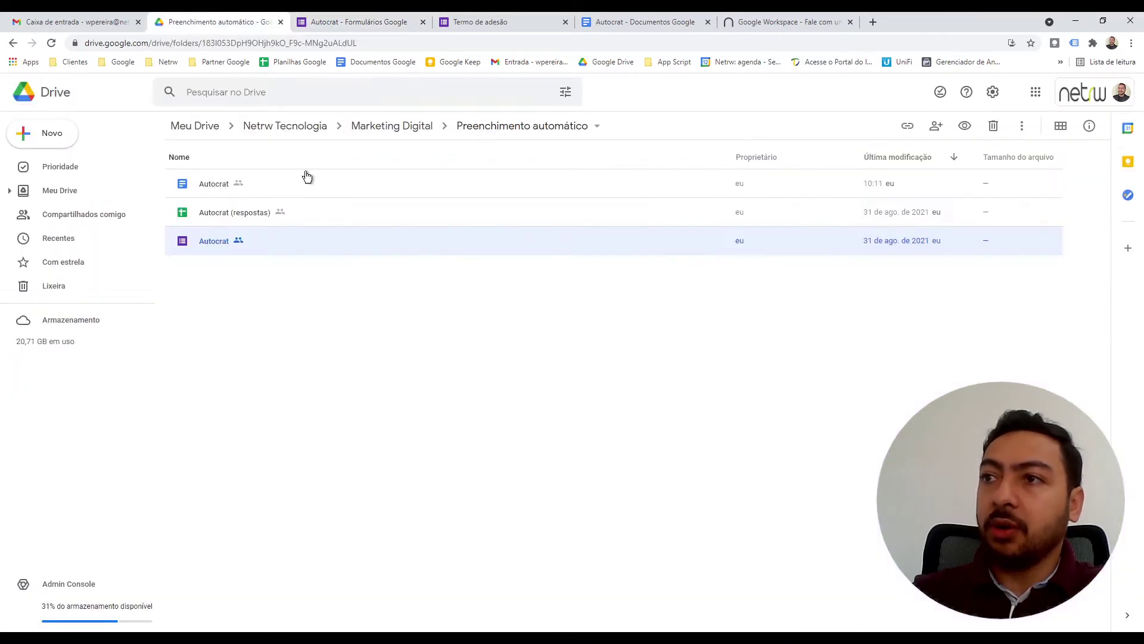
pyautogui.click(218, 217)
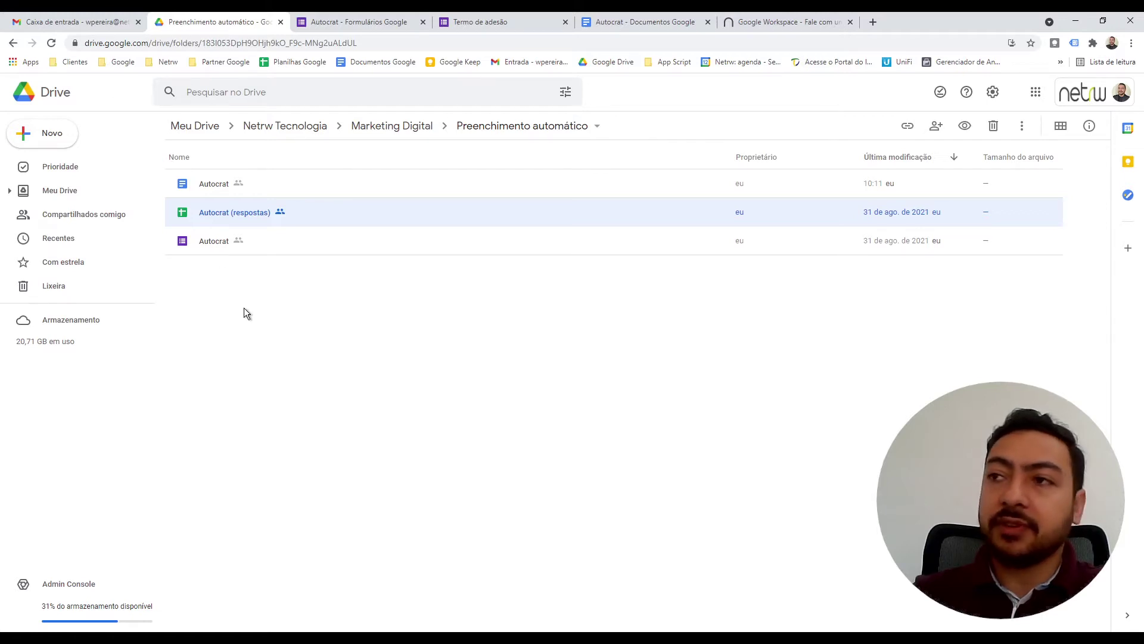
pyautogui.click(337, 24)
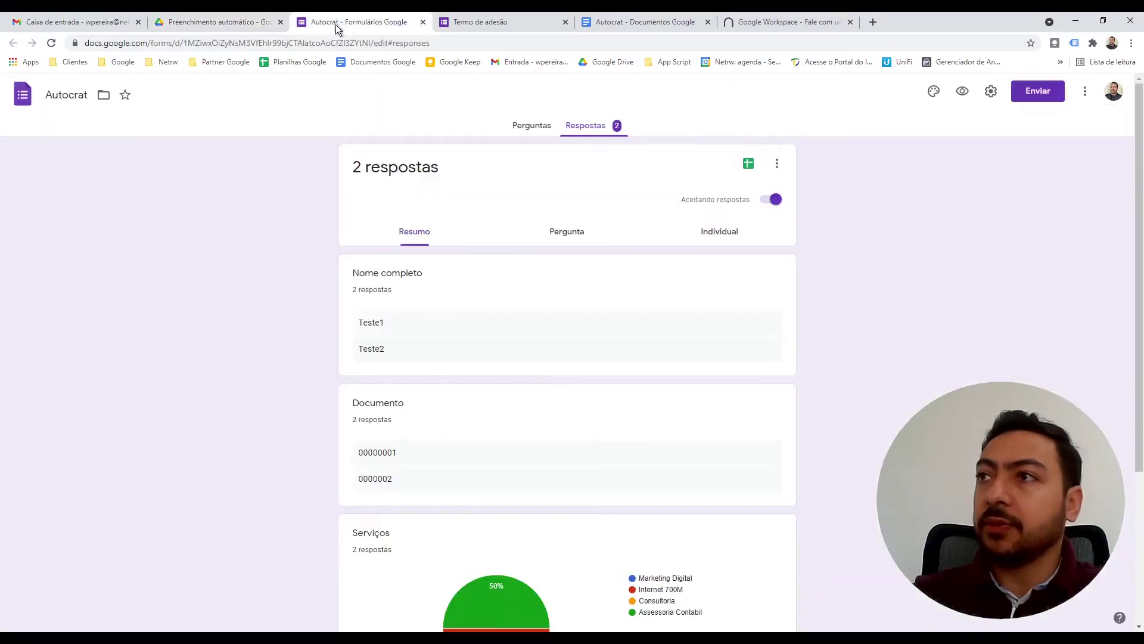
pyautogui.click(749, 164)
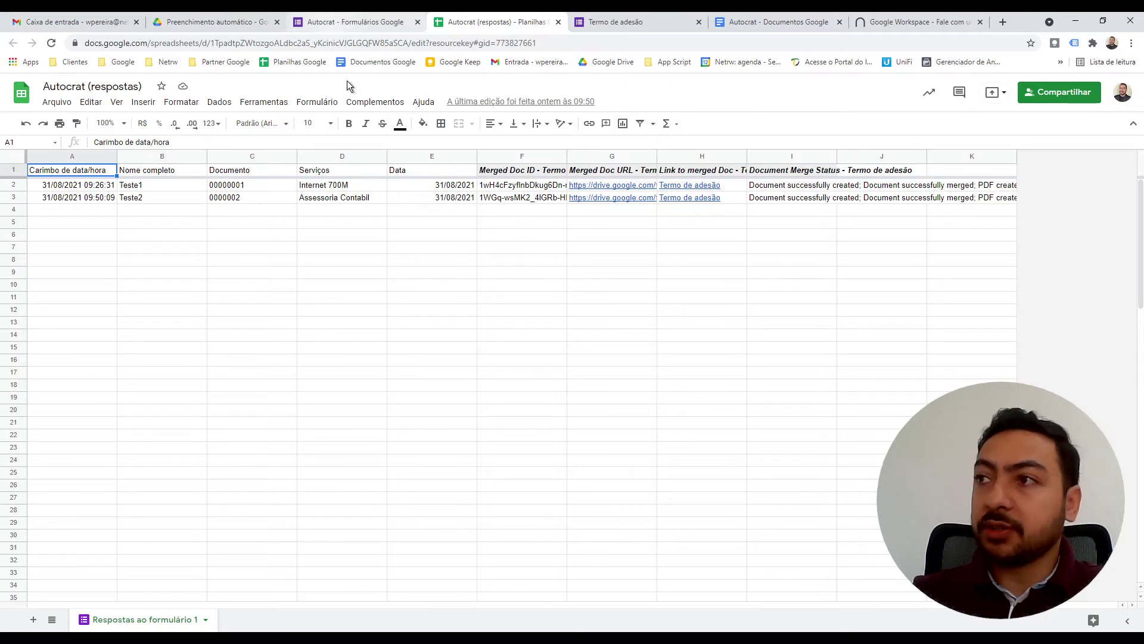
pyautogui.click(265, 271)
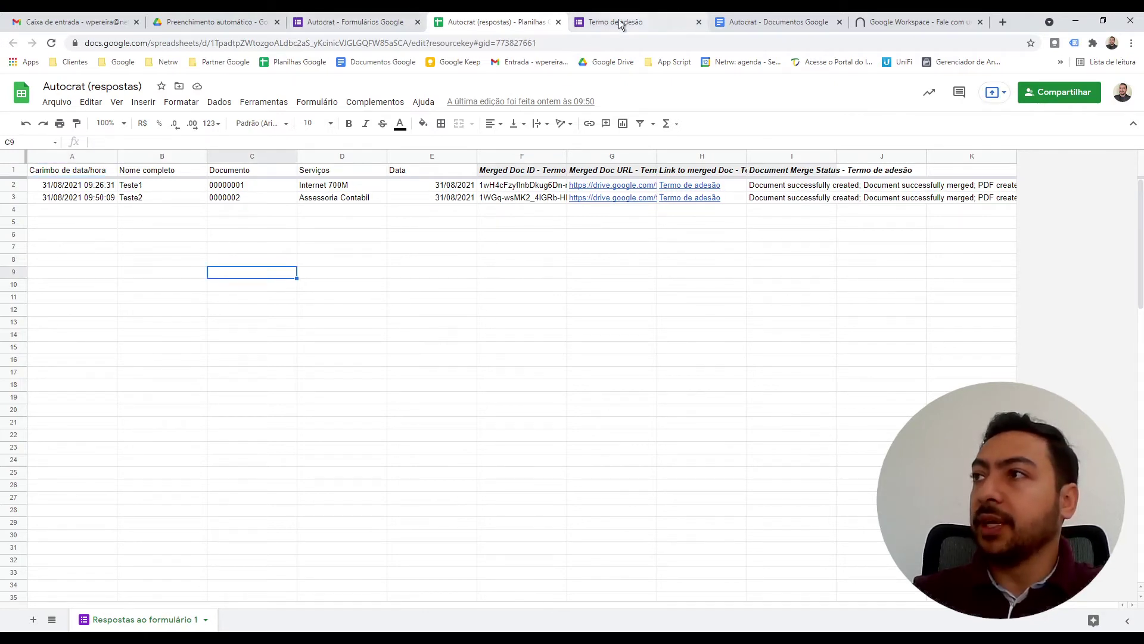
# - Return to the Termo de adesão form preview and enter 3teste as the Nome completo answer
pyautogui.click(590, 23)
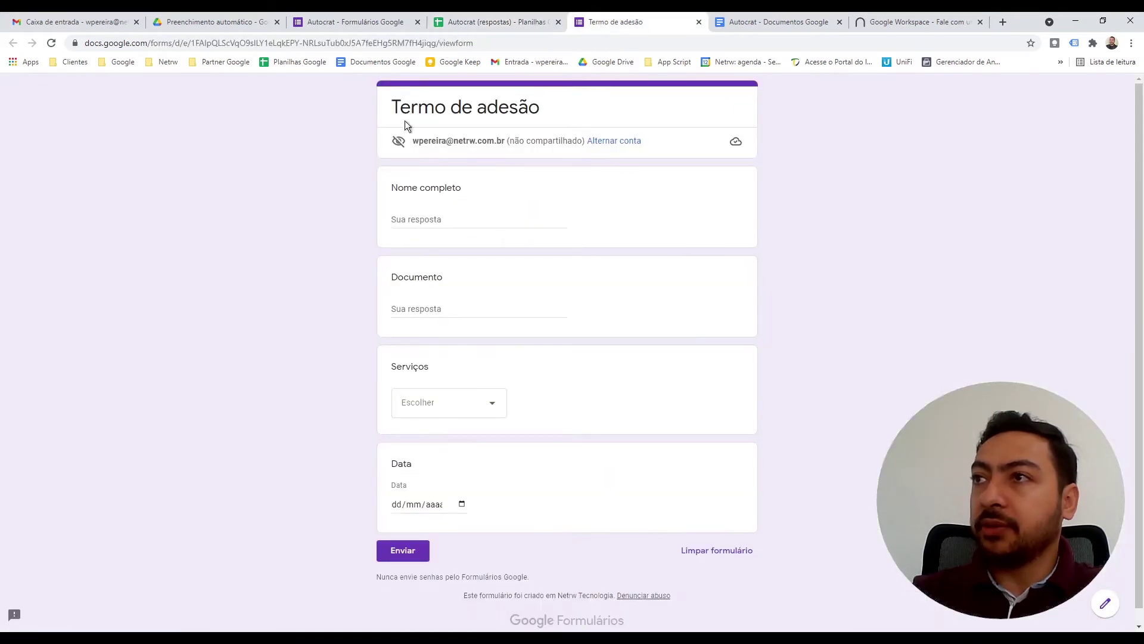
pyautogui.click(205, 22)
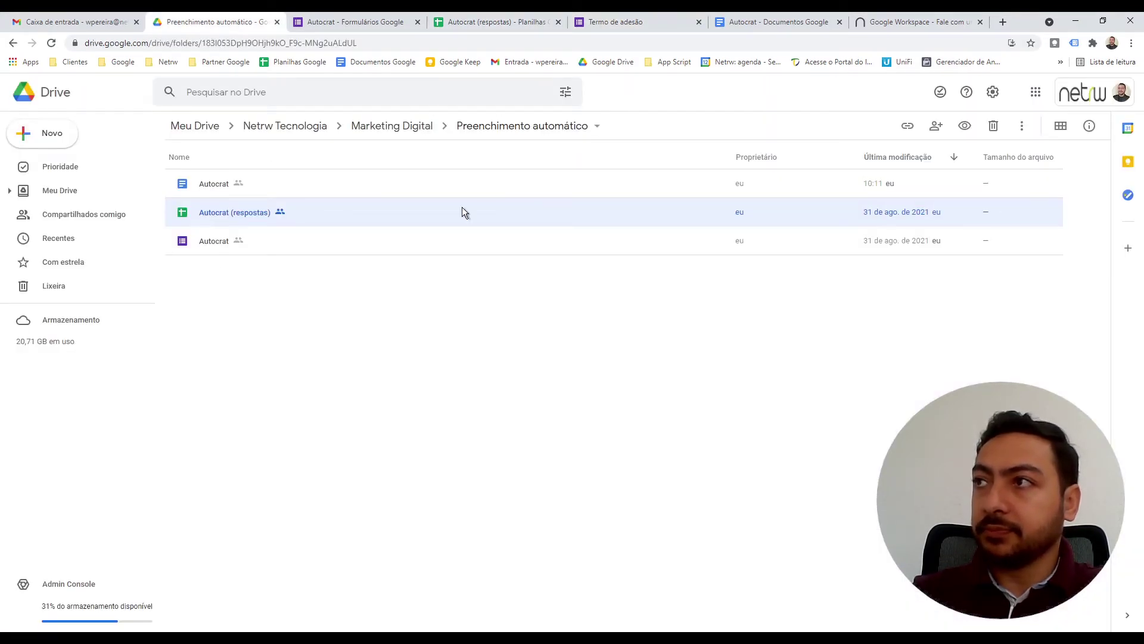
pyautogui.click(611, 22)
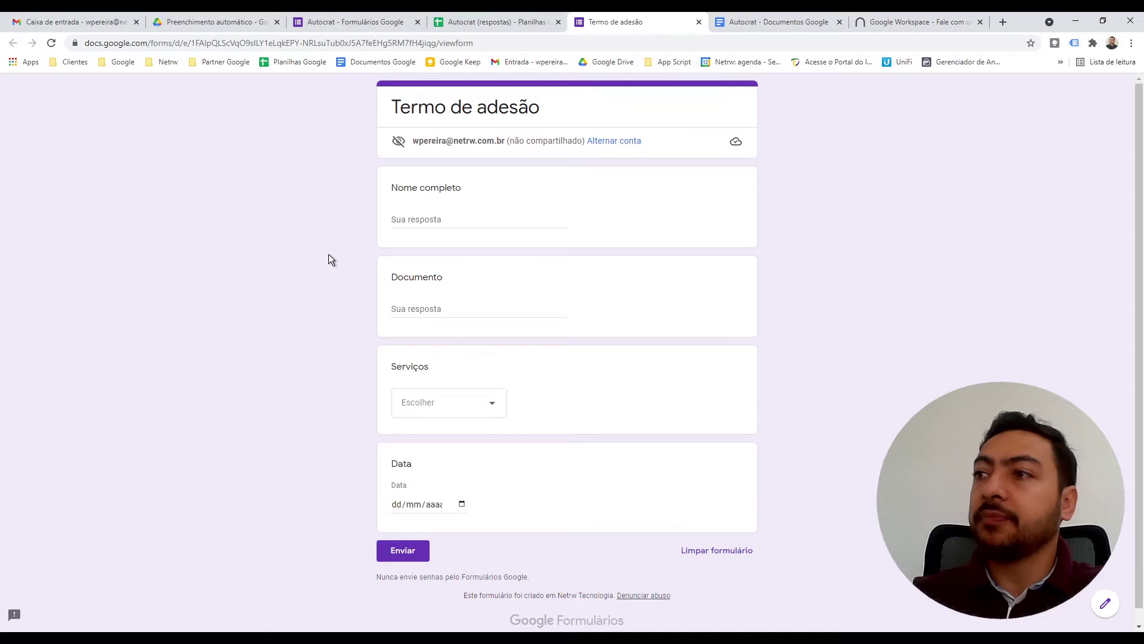
pyautogui.click(444, 224)
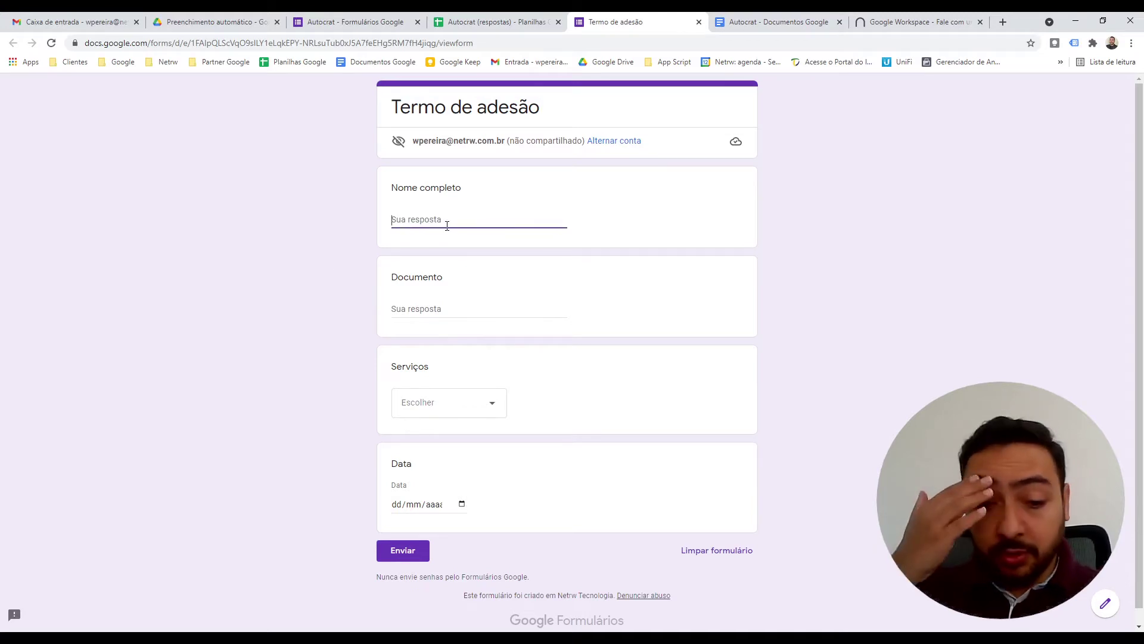
pyautogui.write('3te')
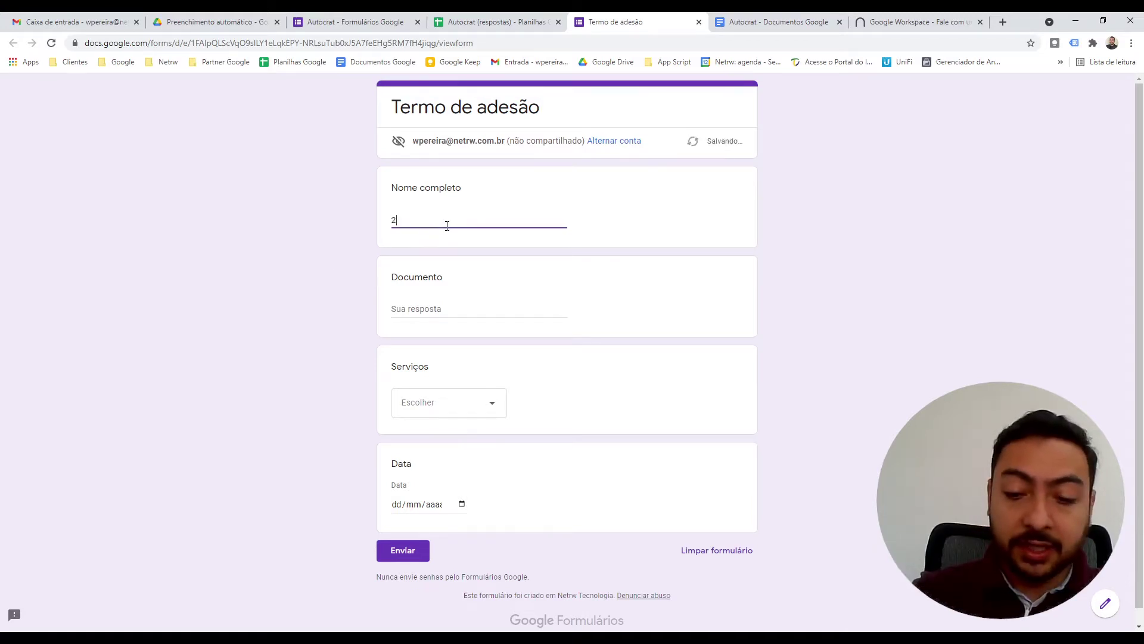
pyautogui.write('ste')
pyautogui.press('Tab')
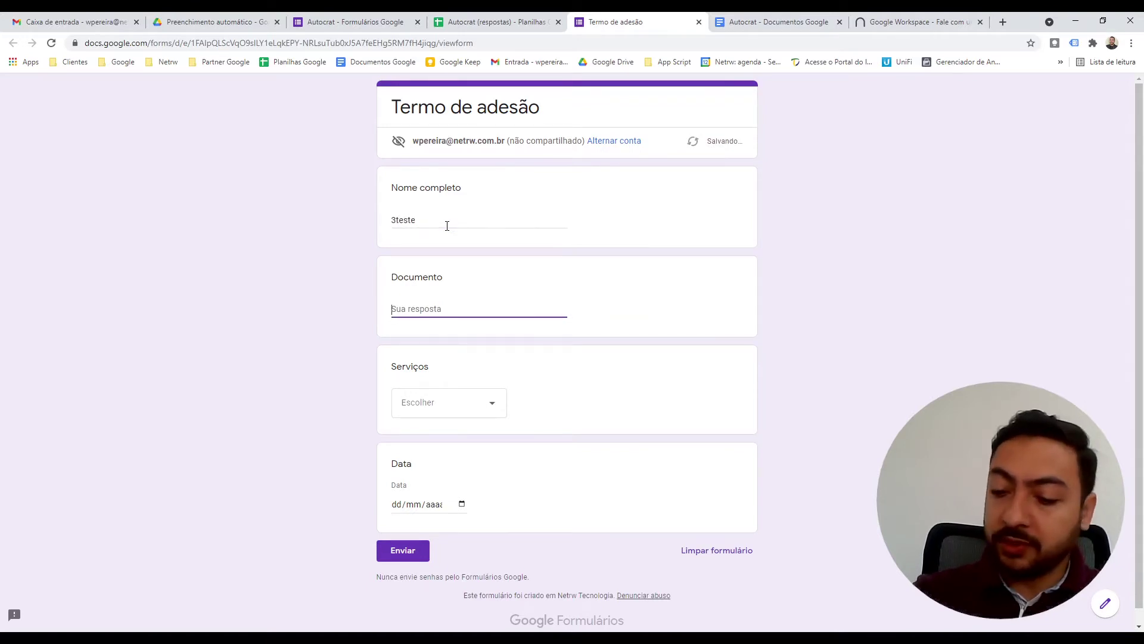
# - Complete the Termo de adesão form with a document number, Consultoria as the service and 01/09/2021 as the date, and submit it
pyautogui.write('5000000')
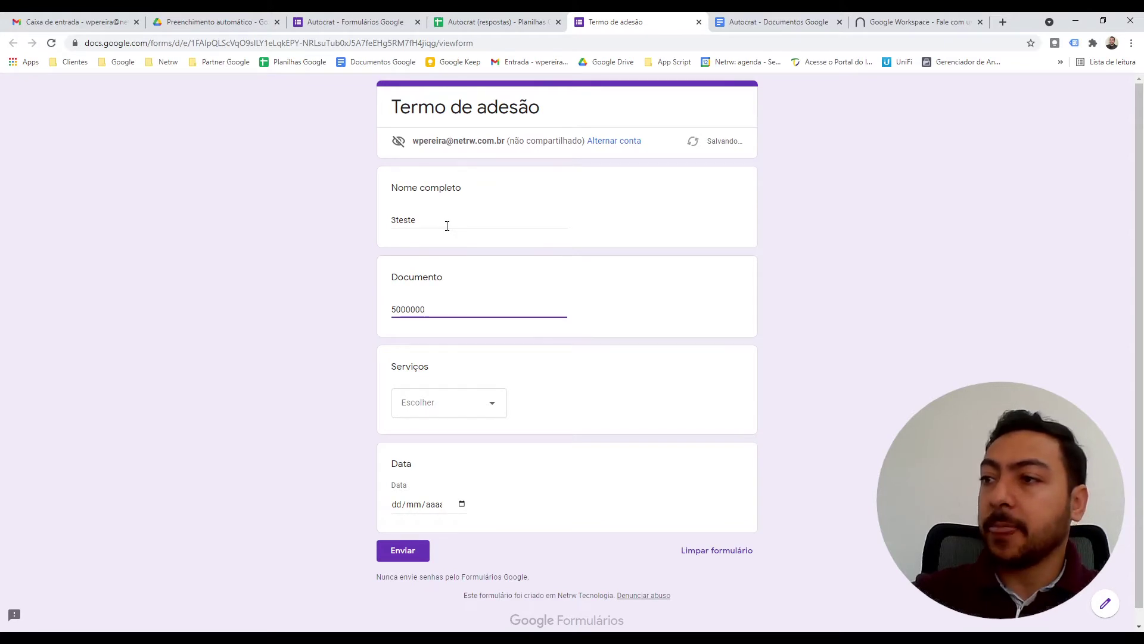
pyautogui.click(437, 408)
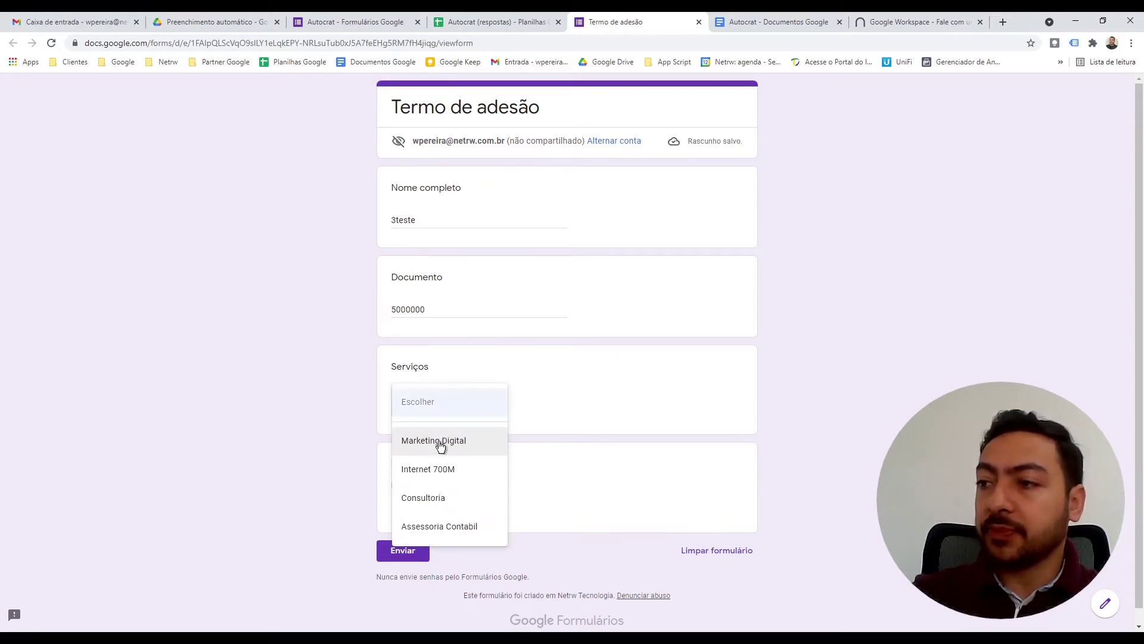
pyautogui.click(447, 500)
pyautogui.click(421, 509)
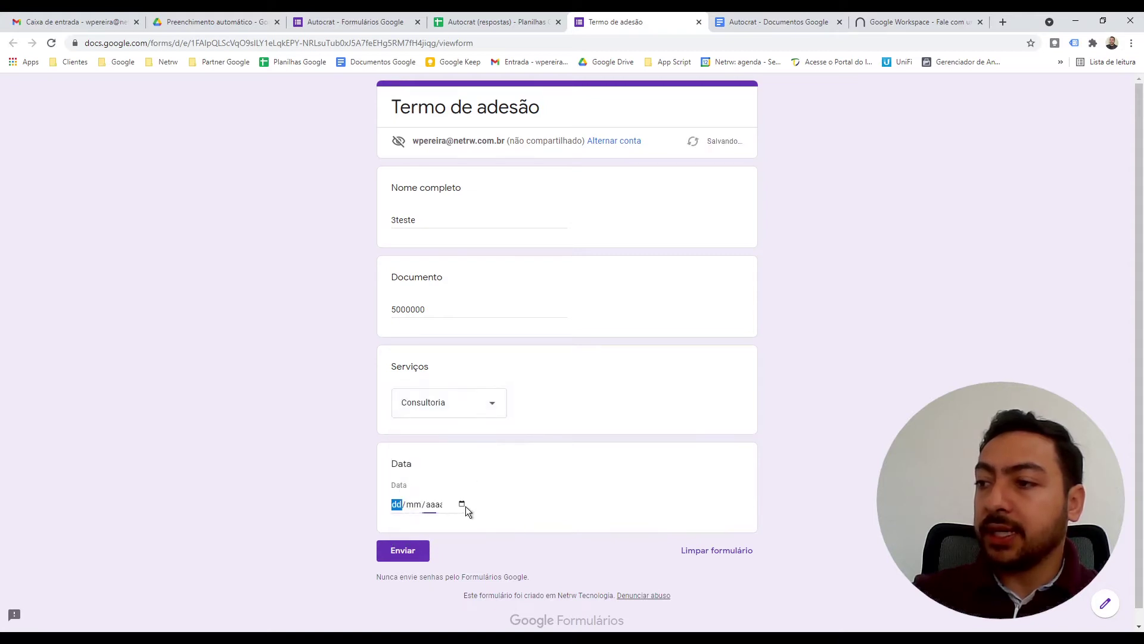
pyautogui.click(455, 384)
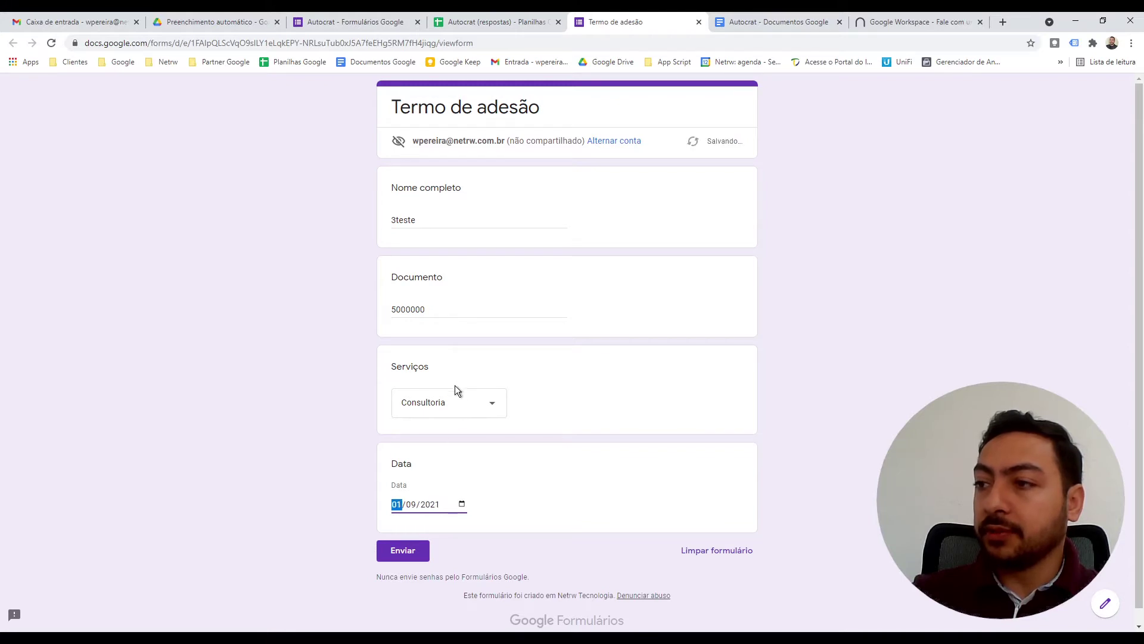
pyautogui.click(413, 551)
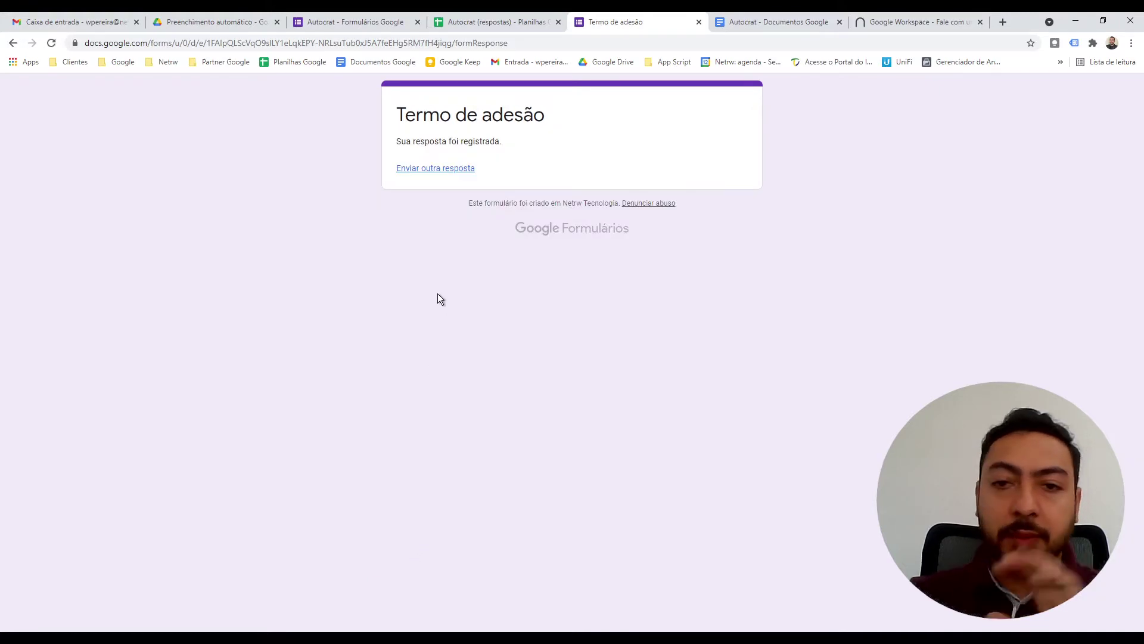
# - Open the generated Termo de adesão.pdf in the Preenchimento automático Drive folder, check its filled-in fields and close it
pyautogui.click(224, 20)
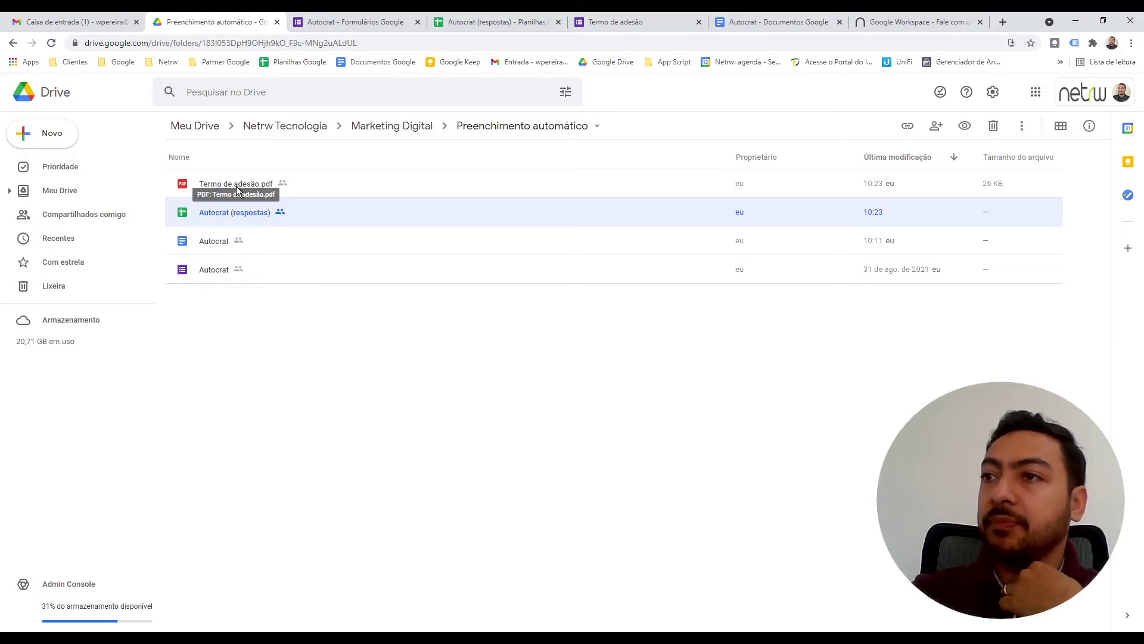
pyautogui.click(627, 20)
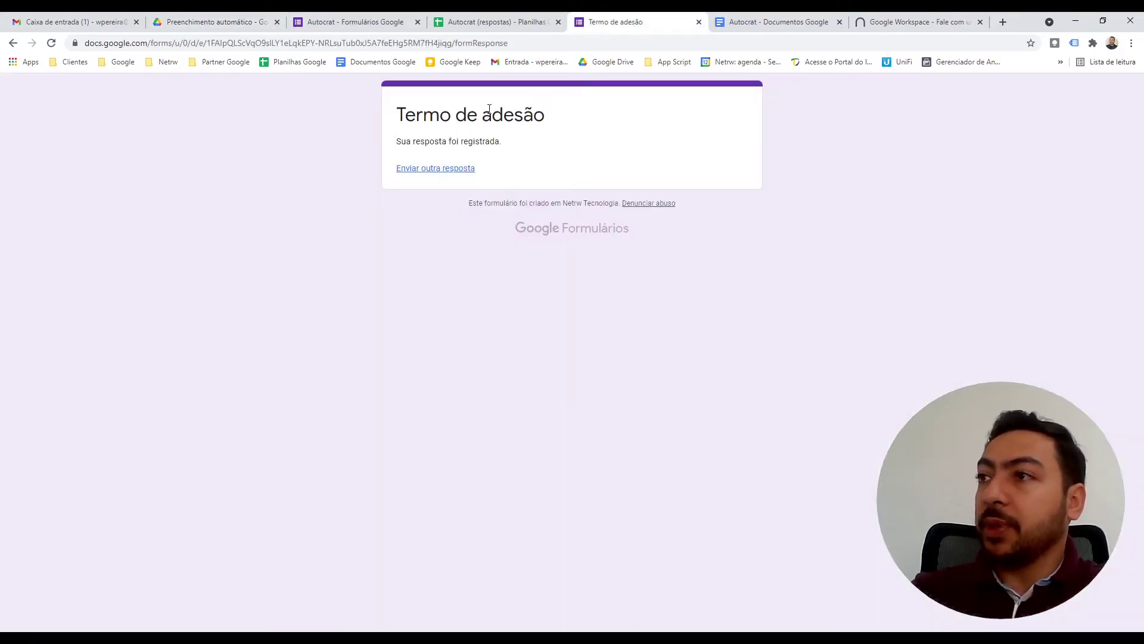
pyautogui.click(205, 22)
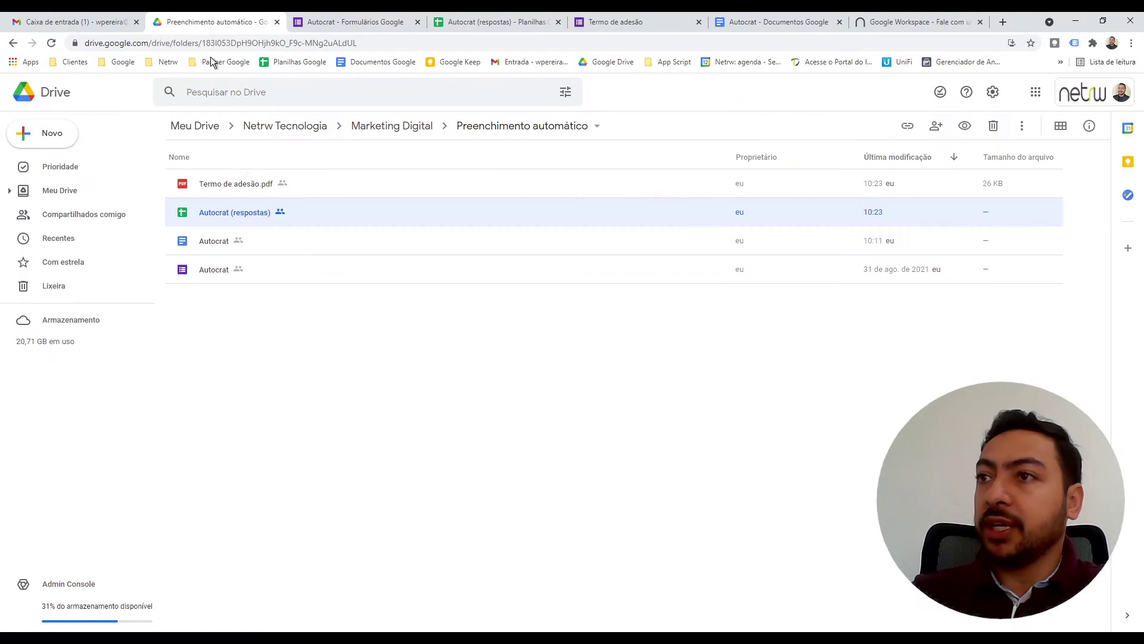
pyautogui.doubleClick(224, 184)
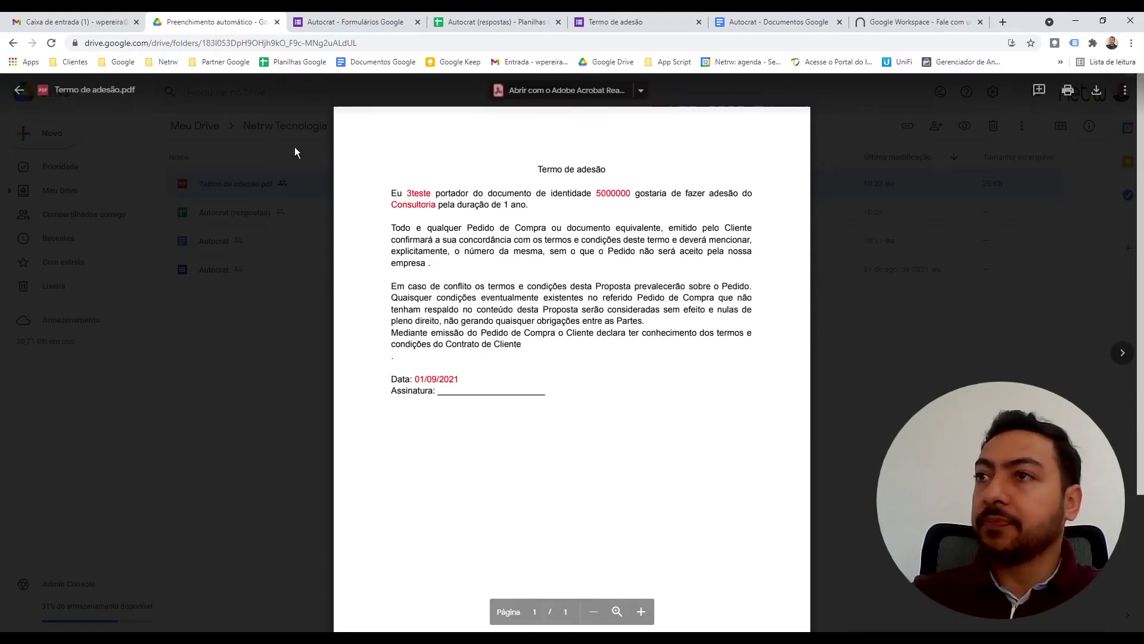
pyautogui.click(20, 90)
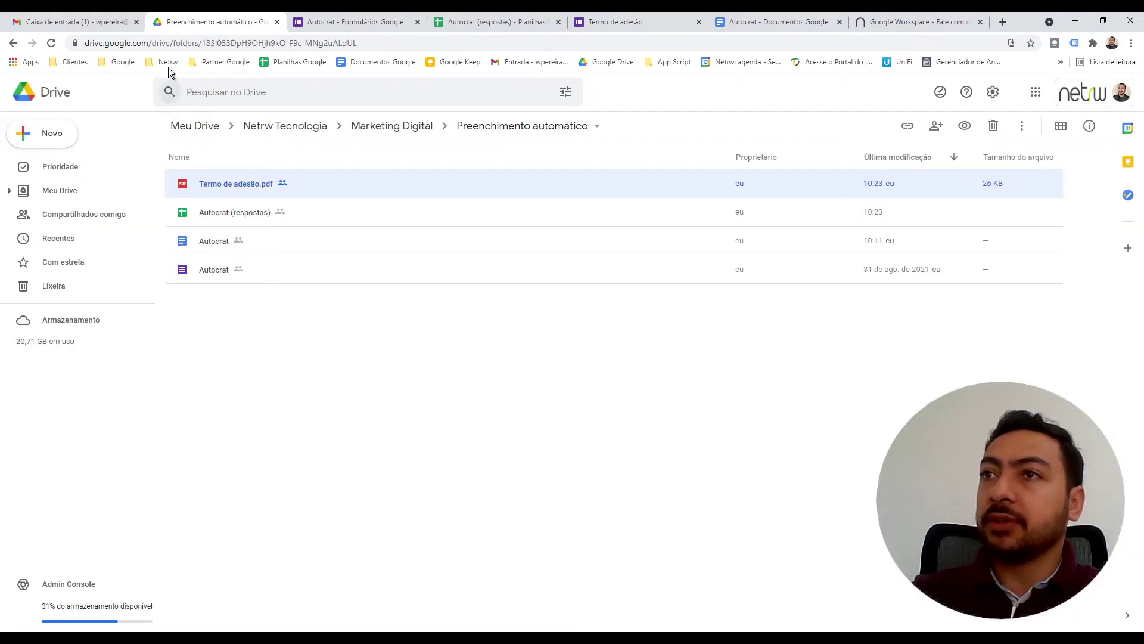
# - Switch to Gmail, read the Termo de adesão message and check the filled-in fields of its PDF attachment
pyautogui.click(76, 29)
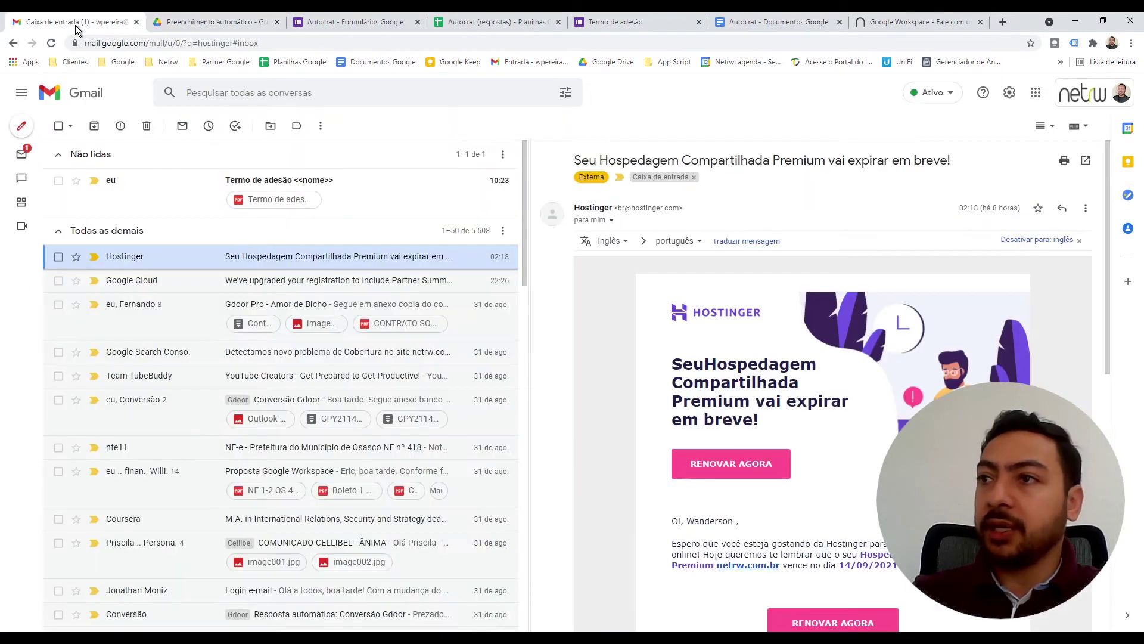
pyautogui.click(175, 196)
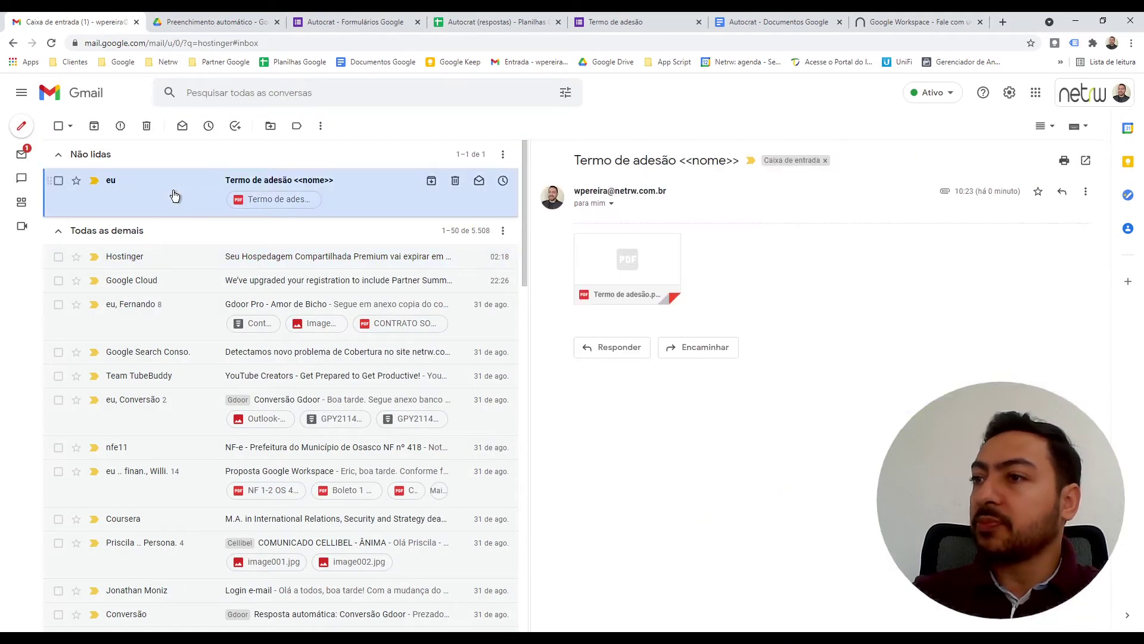
pyautogui.click(624, 258)
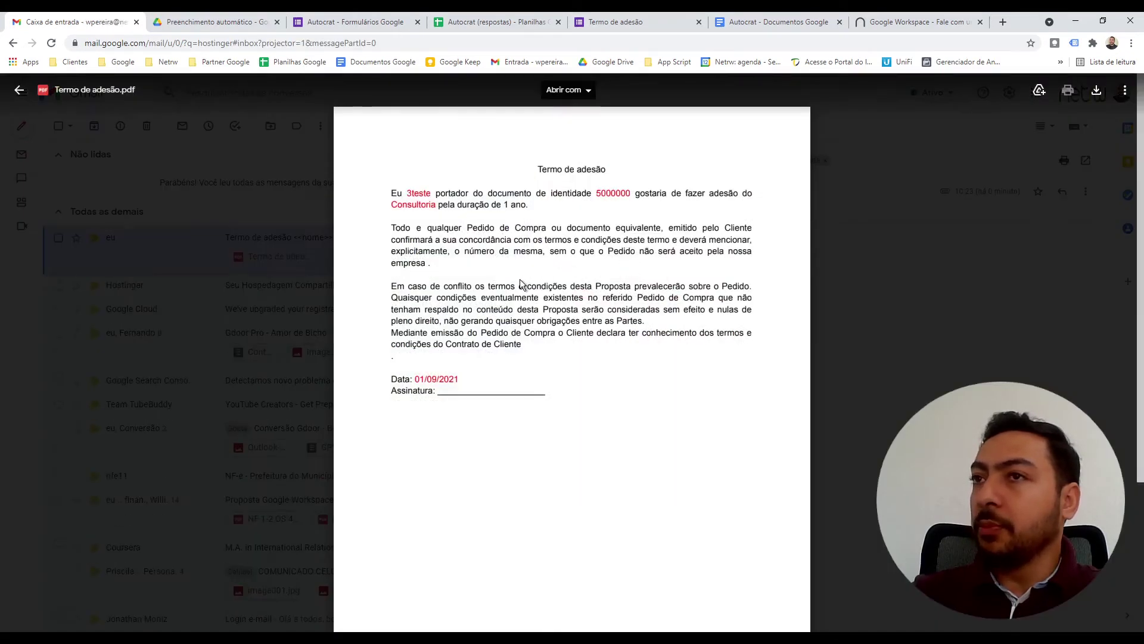
pyautogui.scroll(-5, 520, 279)
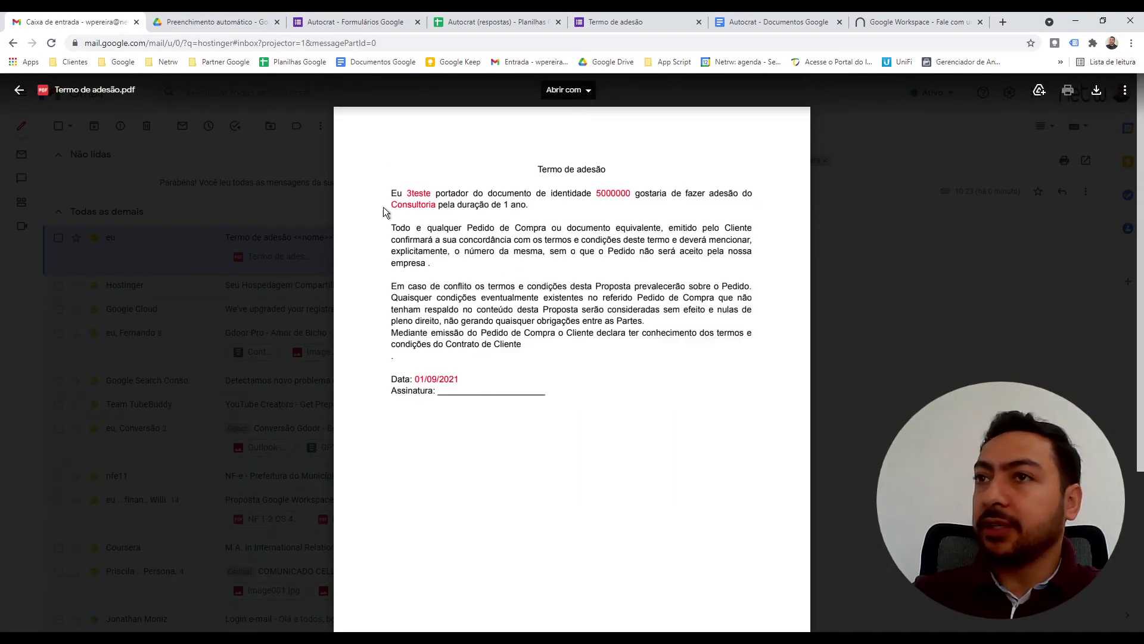
pyautogui.click(20, 91)
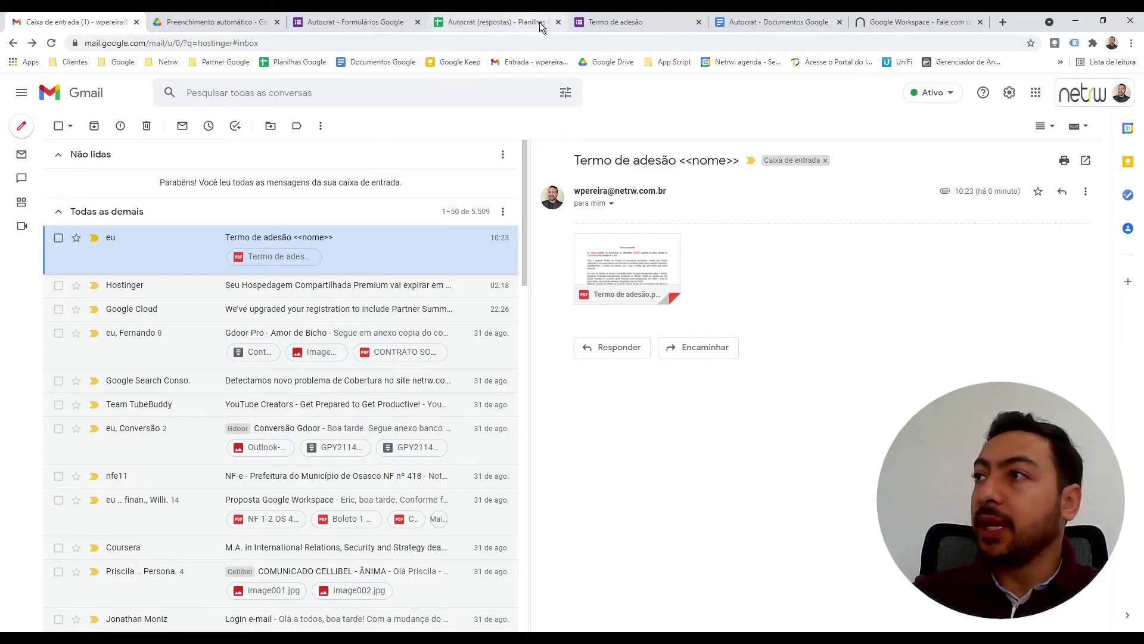
# - Switch to the Autocrat (respostas) spreadsheet and examine the 3teste response row
pyautogui.click(505, 23)
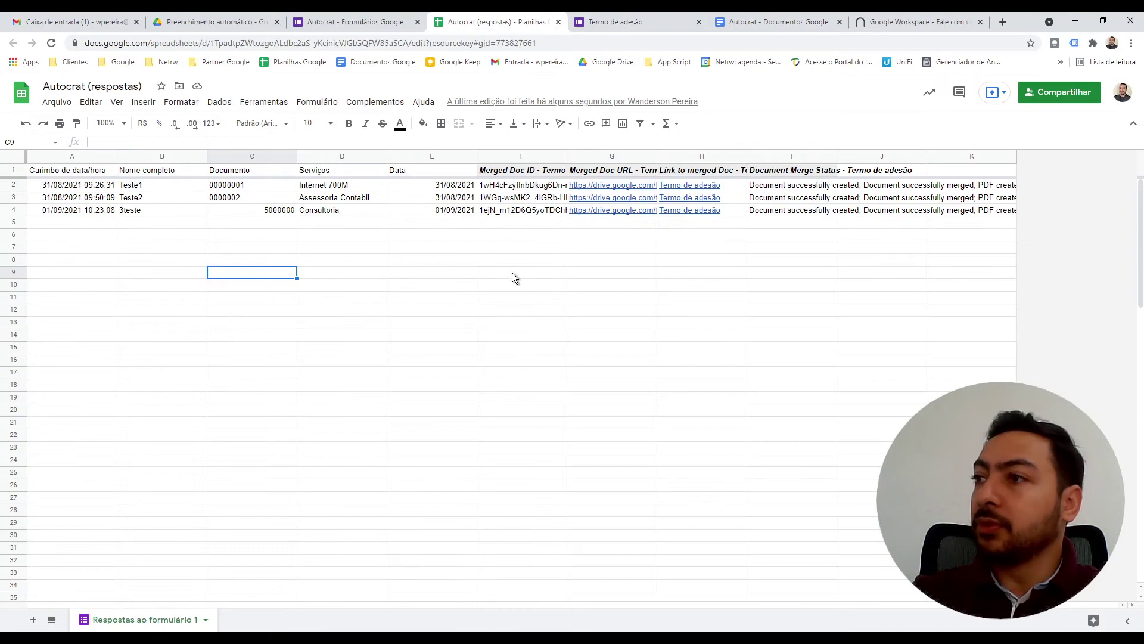
pyautogui.moveTo(81, 213); pyautogui.dragTo(535, 213)
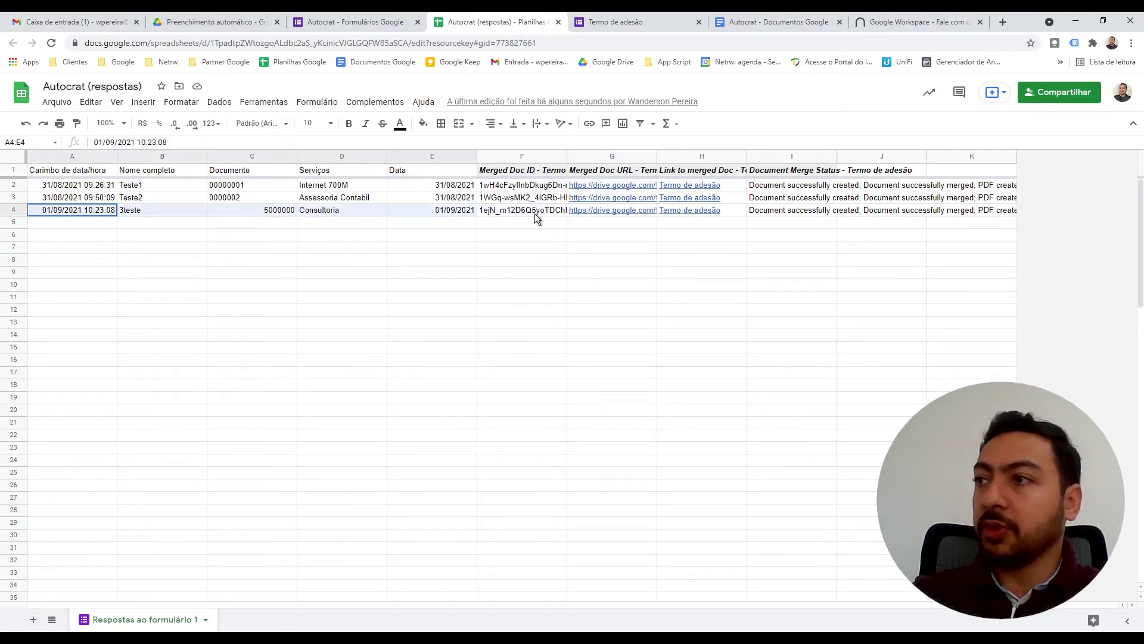
pyautogui.click(502, 251)
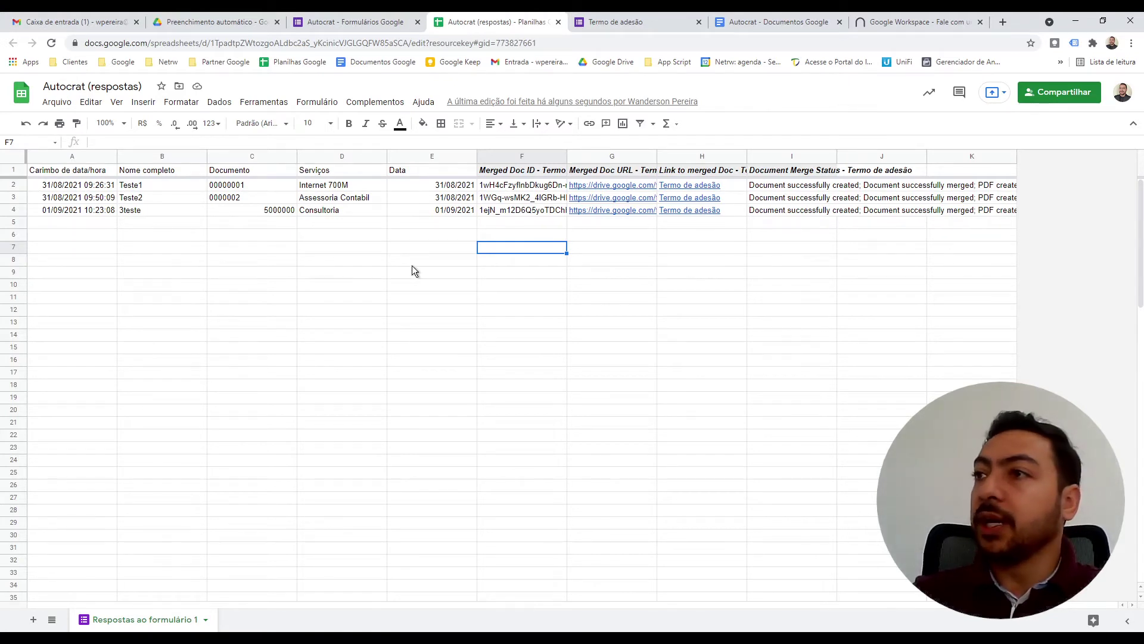
# - View the Autocrat add-on among the spreadsheet's document add-ons and close the list
pyautogui.click(380, 102)
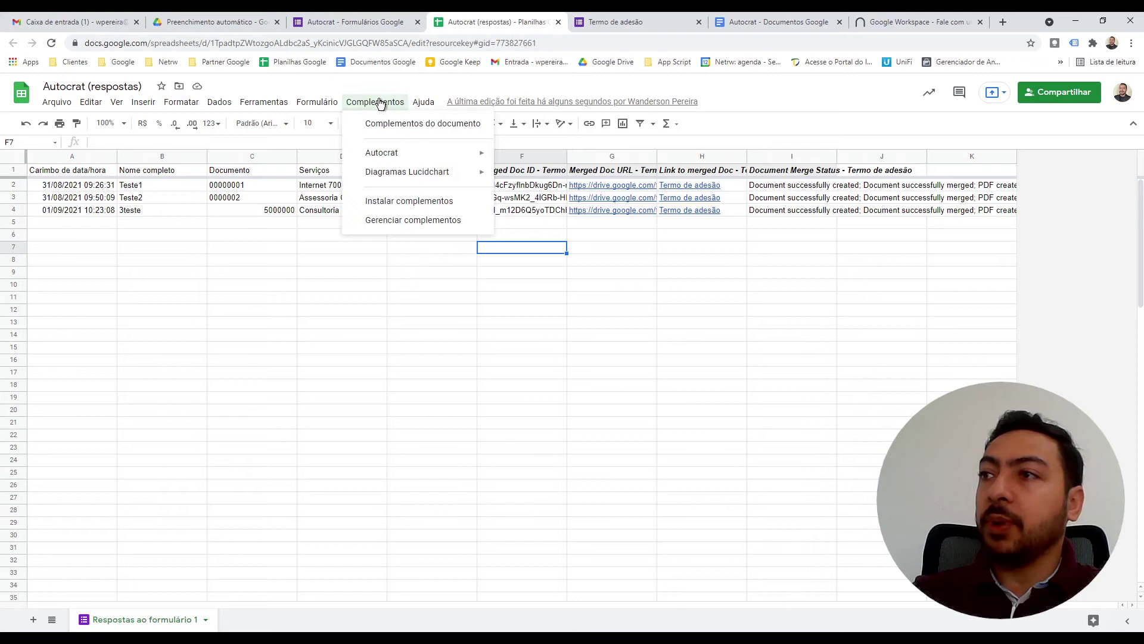
pyautogui.click(343, 322)
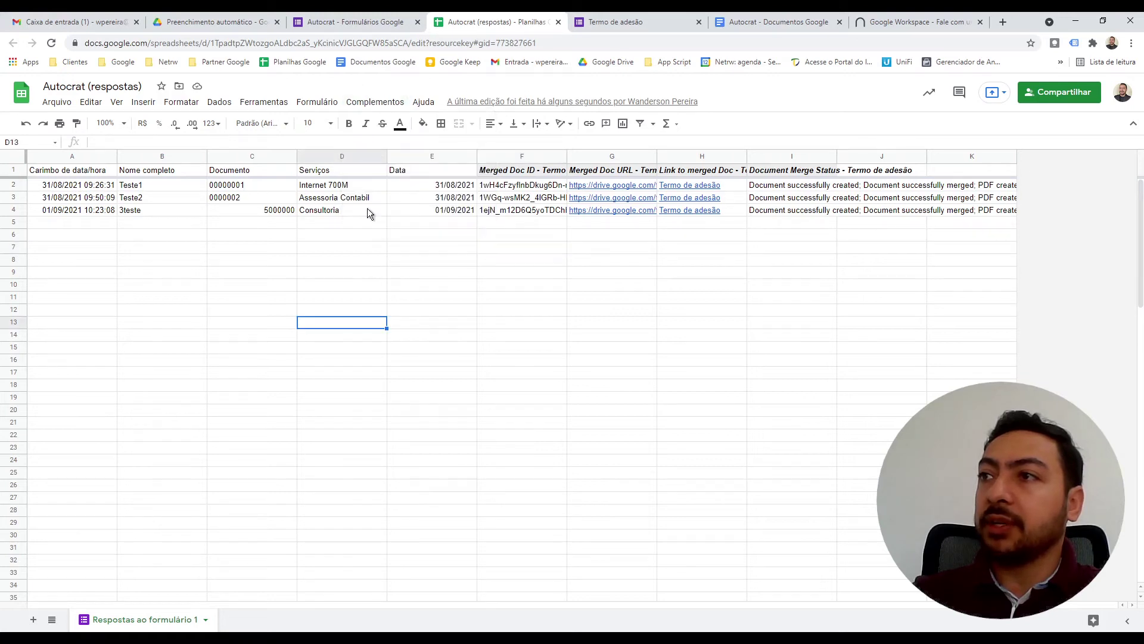
pyautogui.click(370, 105)
pyautogui.moveTo(372, 157)
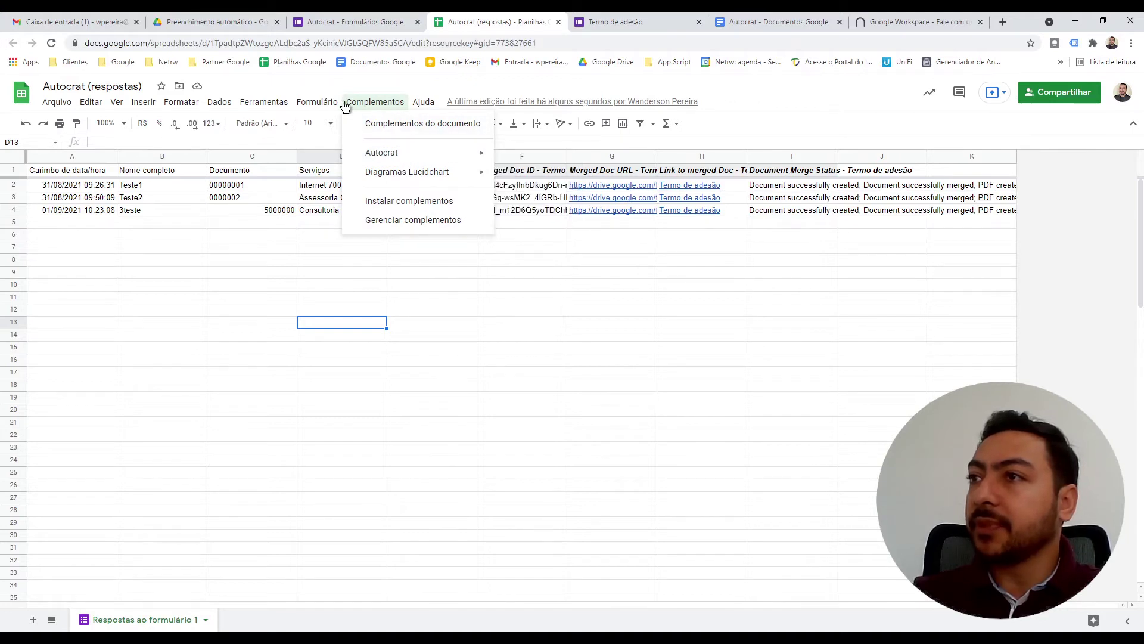
pyautogui.moveTo(268, 105)
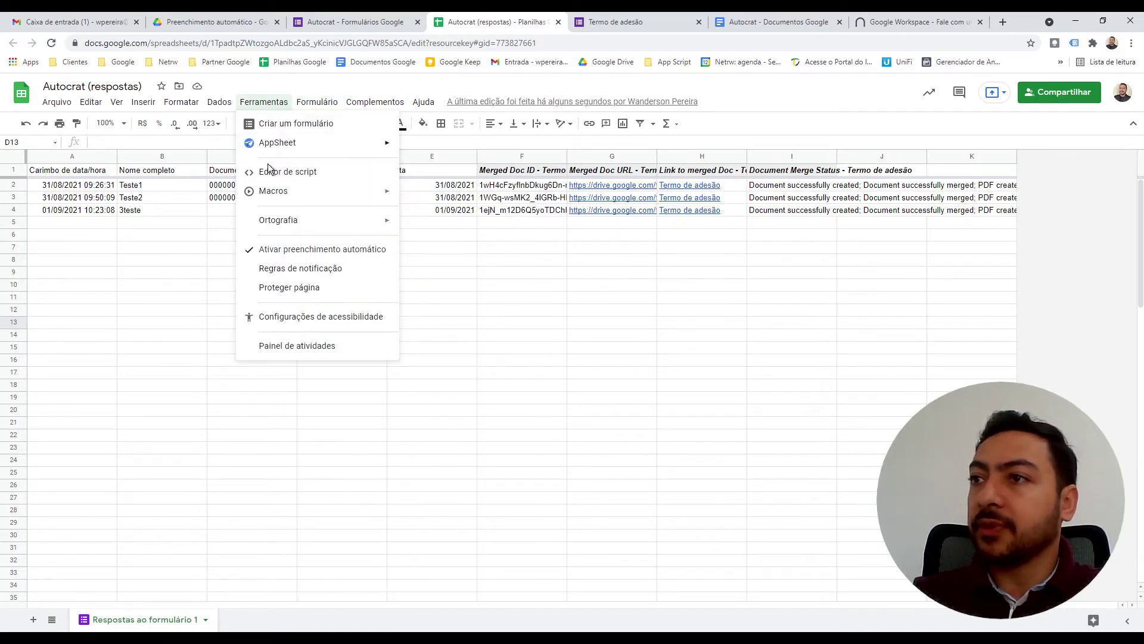
pyautogui.moveTo(360, 108)
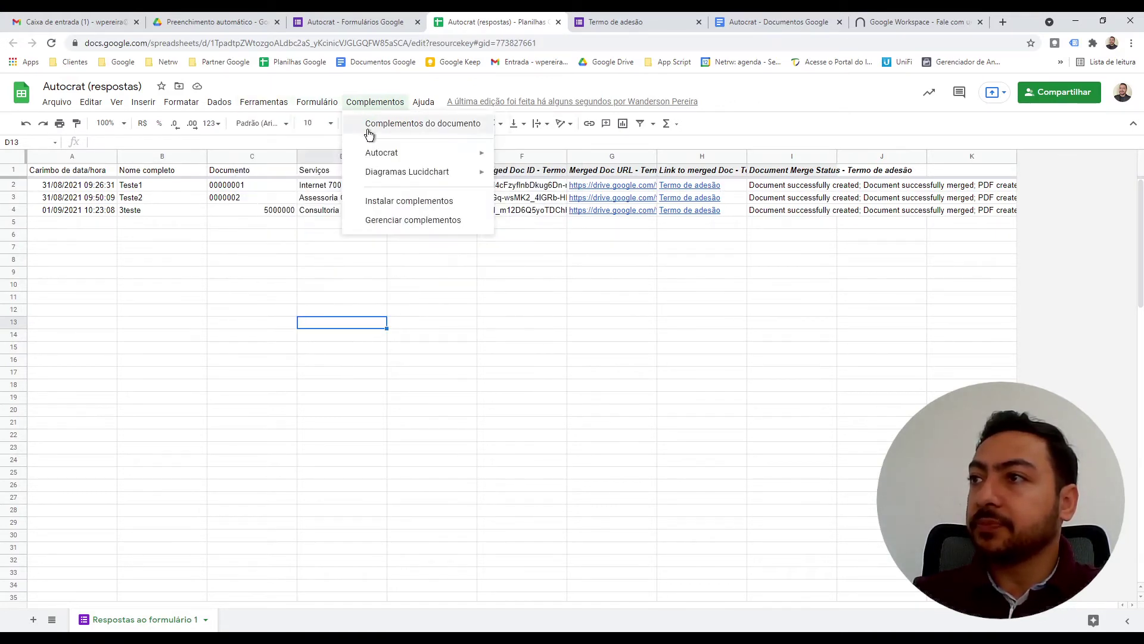
pyautogui.click(369, 135)
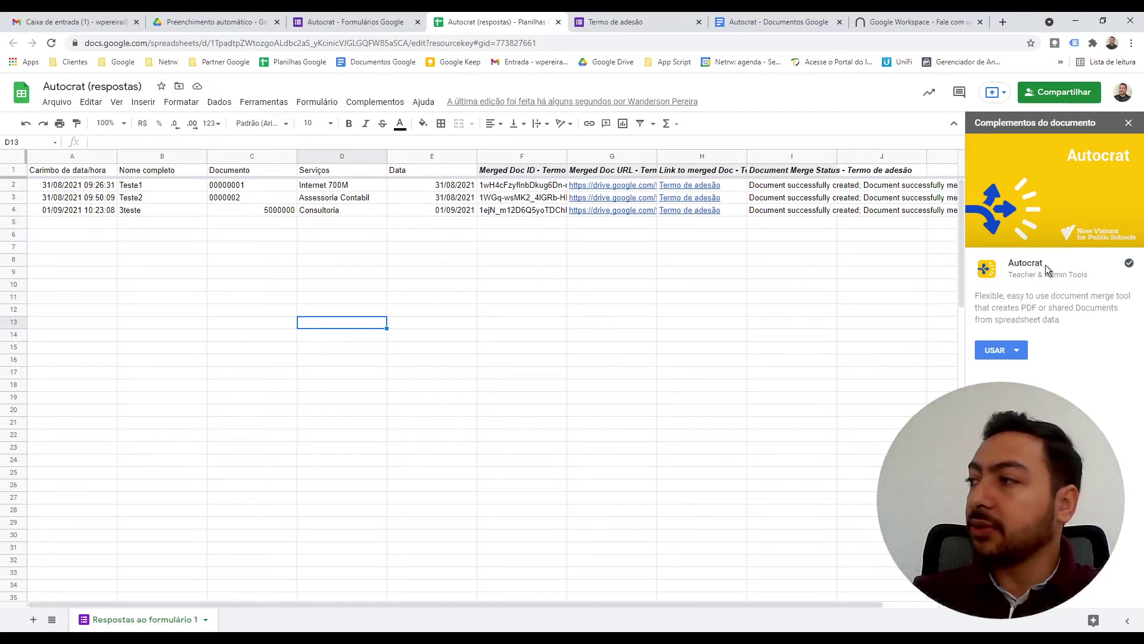
pyautogui.click(1129, 123)
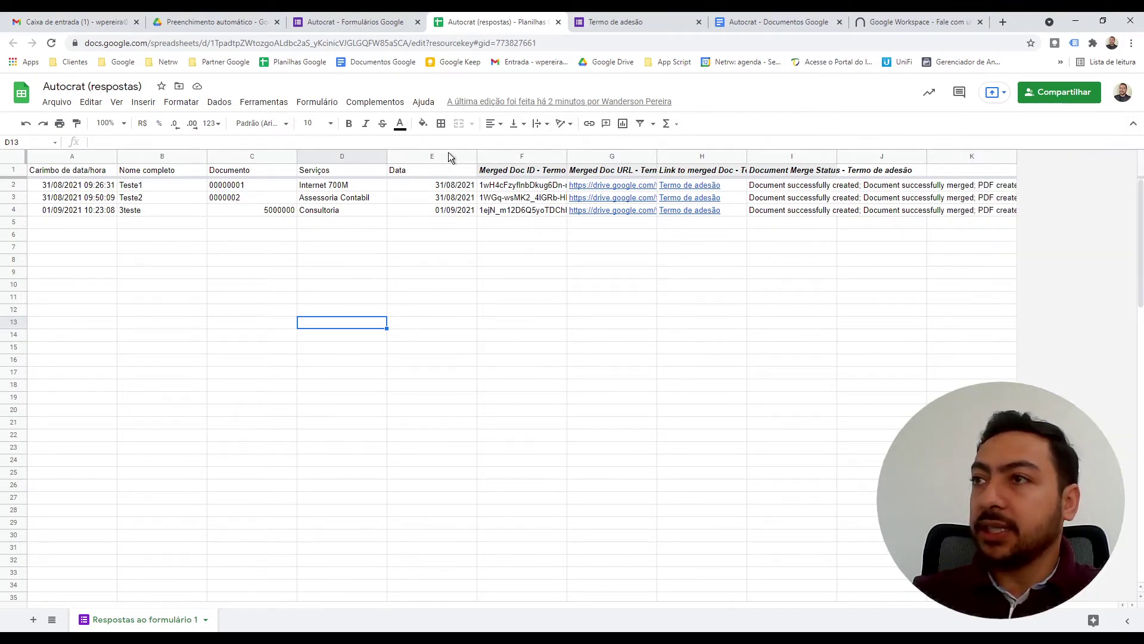
# - Launch Autocrat, open the Termo de adesão job for editing and advance past its name and template to the source data mapping
pyautogui.click(373, 102)
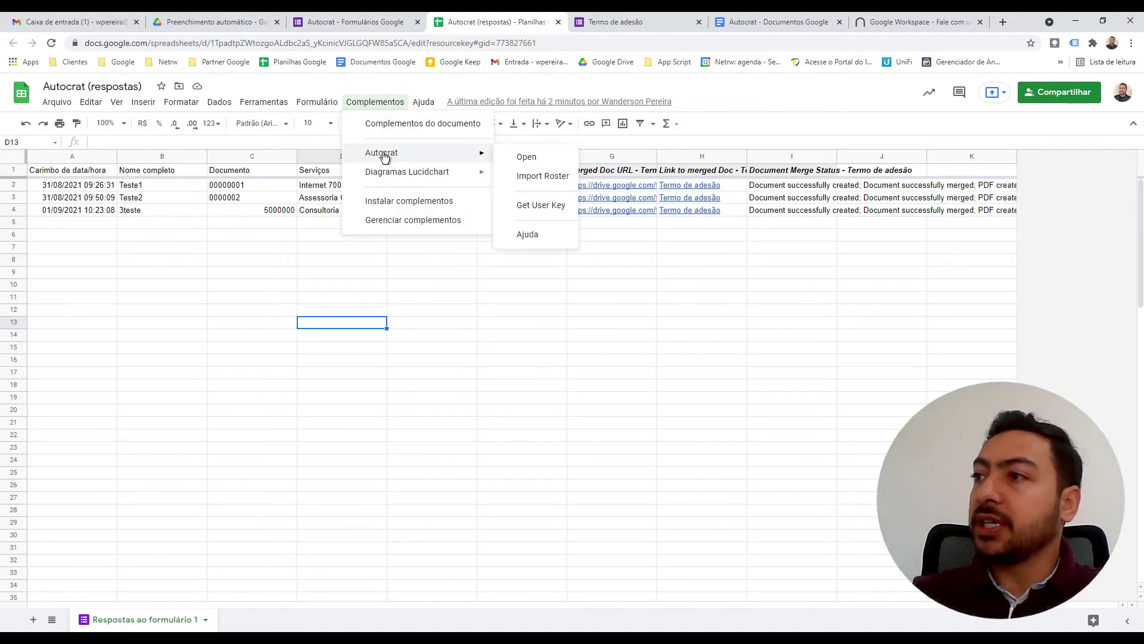
pyautogui.click(527, 157)
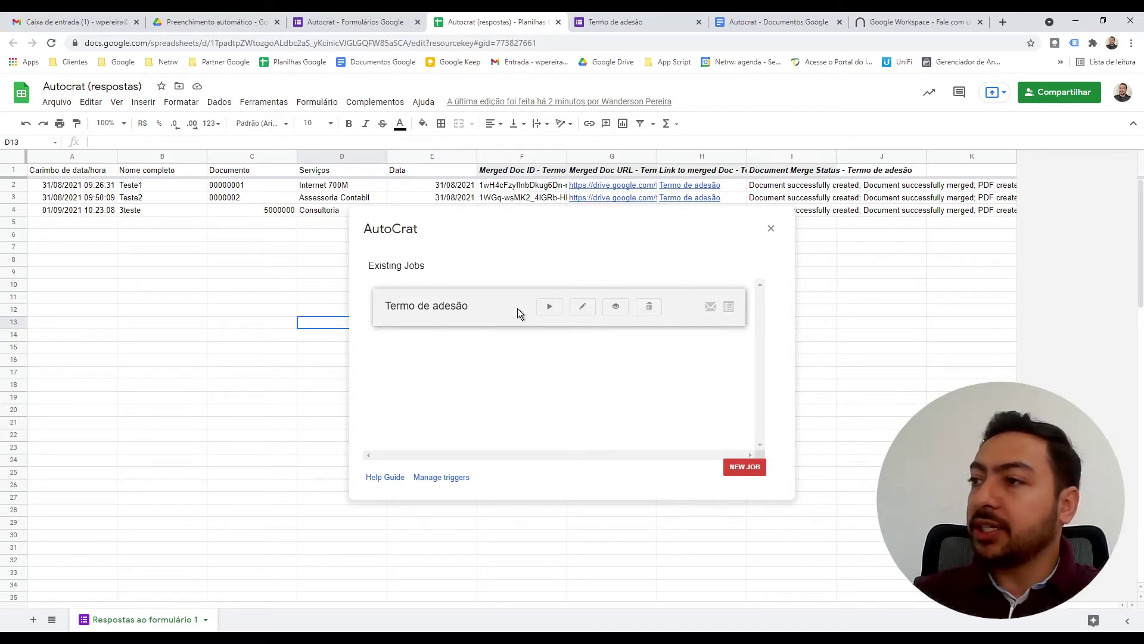
pyautogui.click(587, 309)
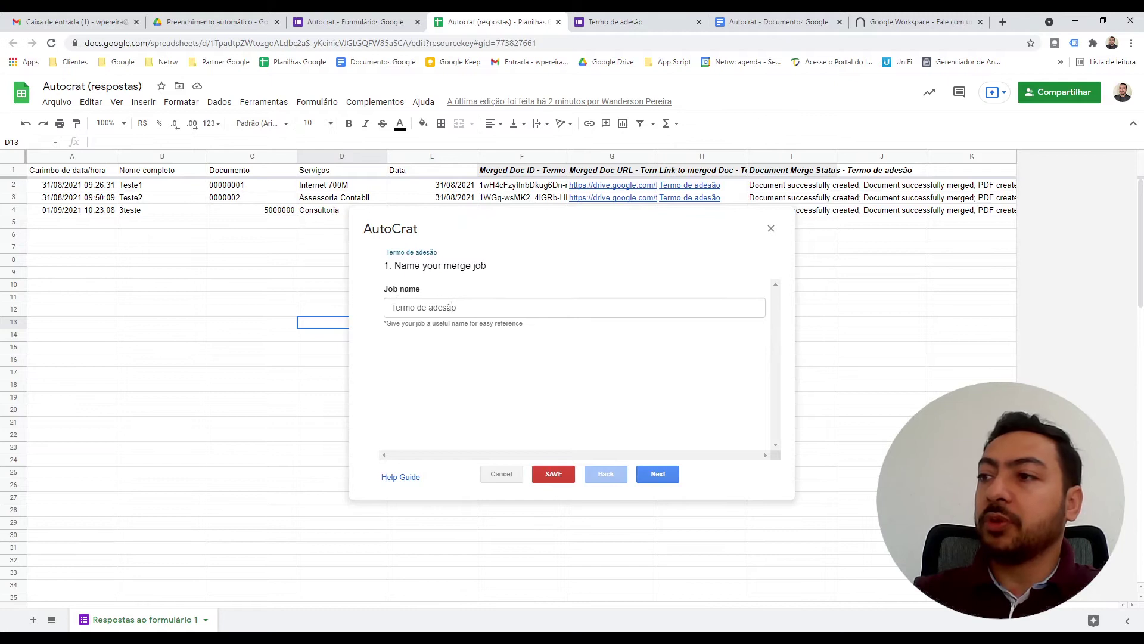
pyautogui.click(656, 476)
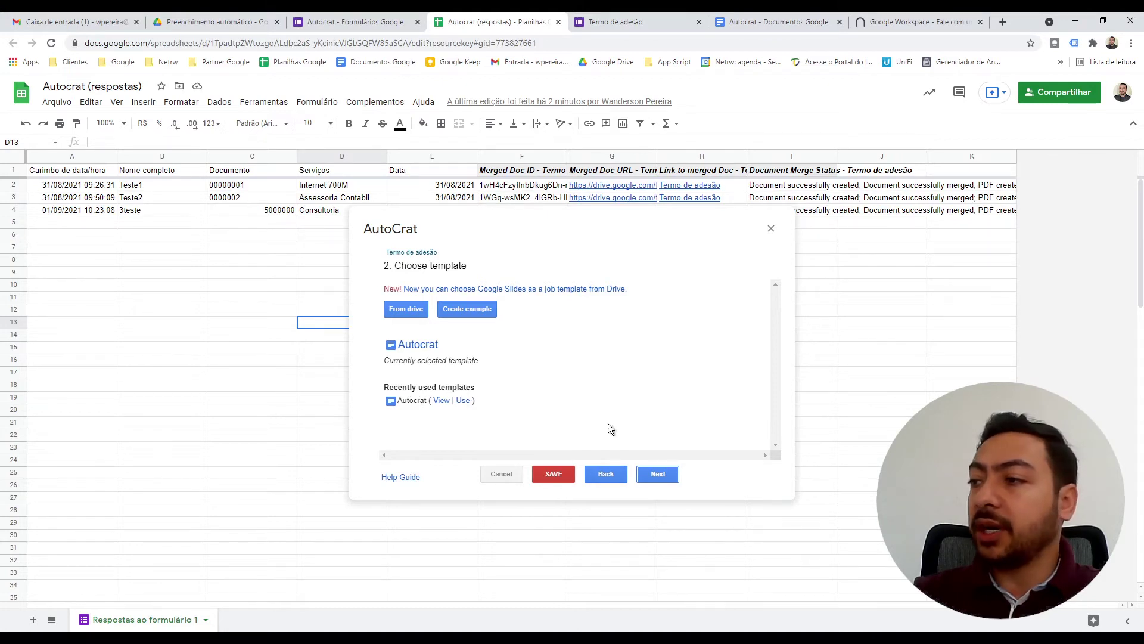
pyautogui.click(648, 475)
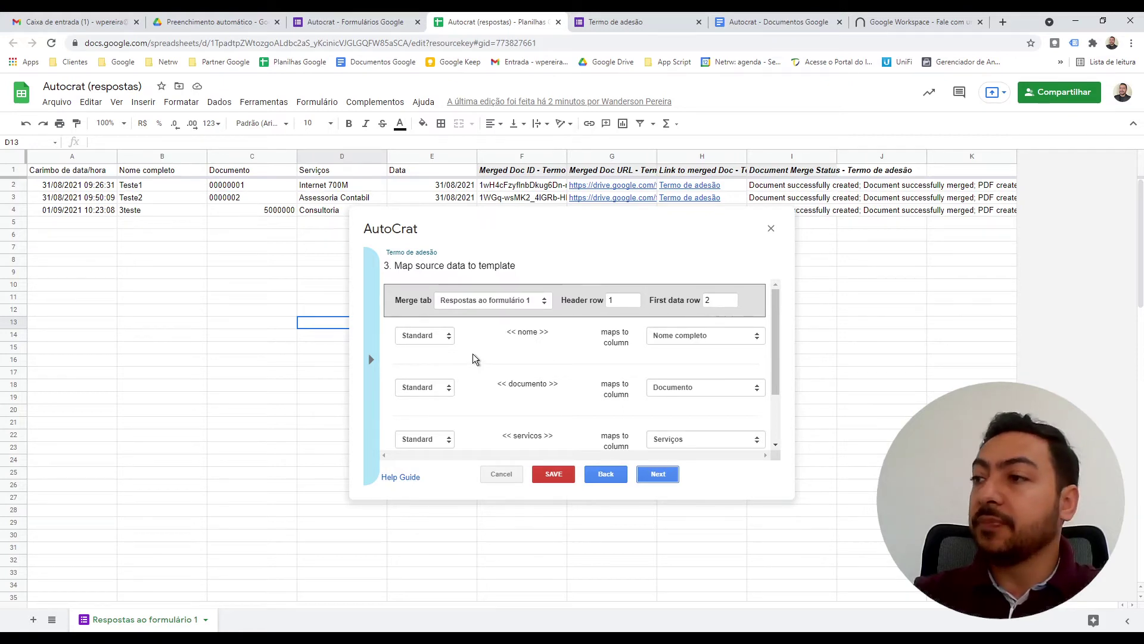
# - Compare the nome, documento and servicos placeholders in the template document with the job's column mapping and the 3teste response
pyautogui.click(766, 23)
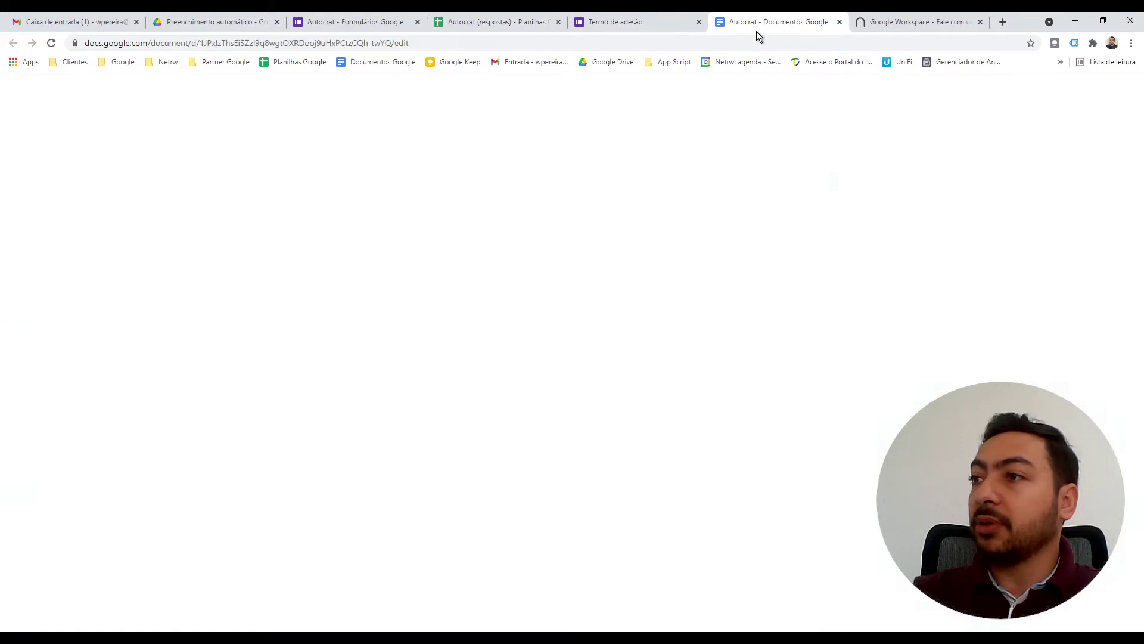
pyautogui.moveTo(438, 238); pyautogui.dragTo(396, 239)
pyautogui.press('Left')
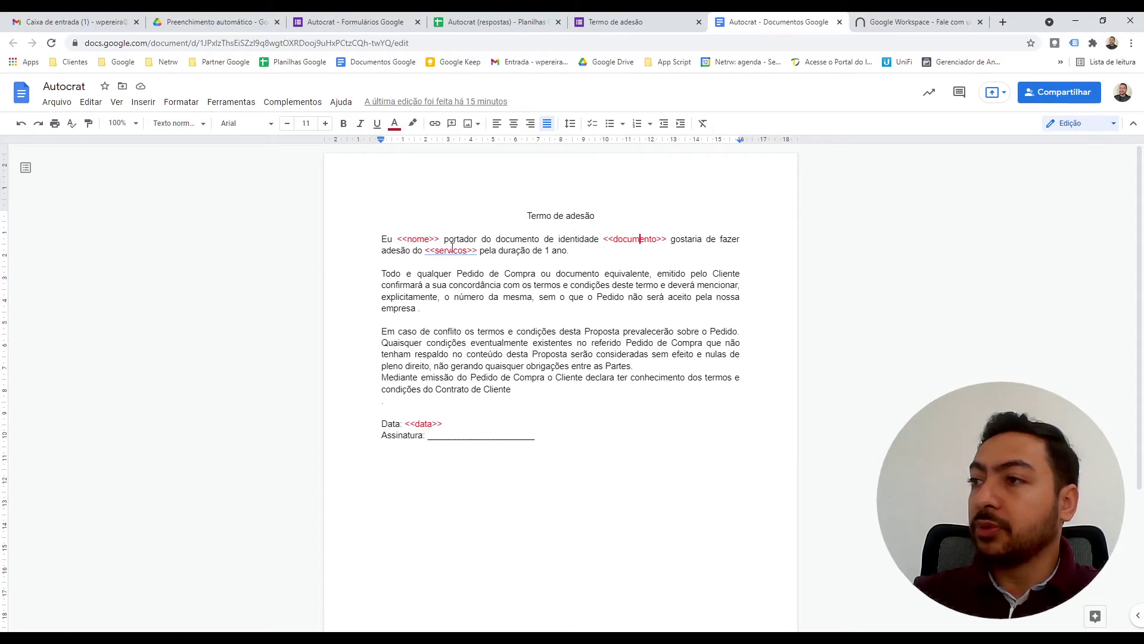
pyautogui.click(451, 250)
pyautogui.click(405, 240)
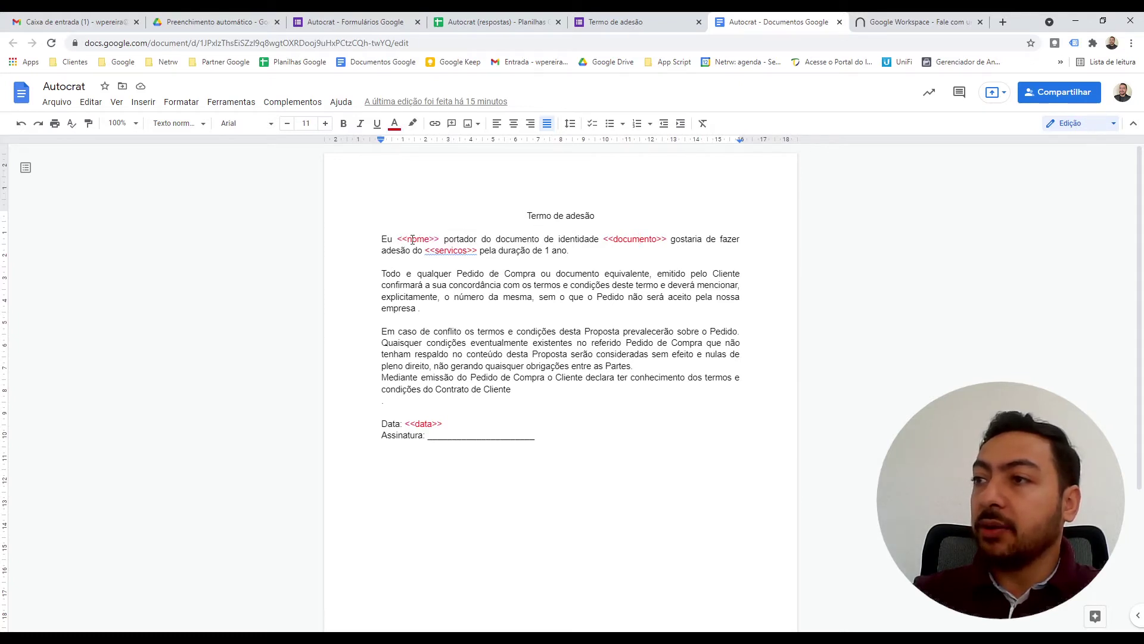
pyautogui.click(504, 22)
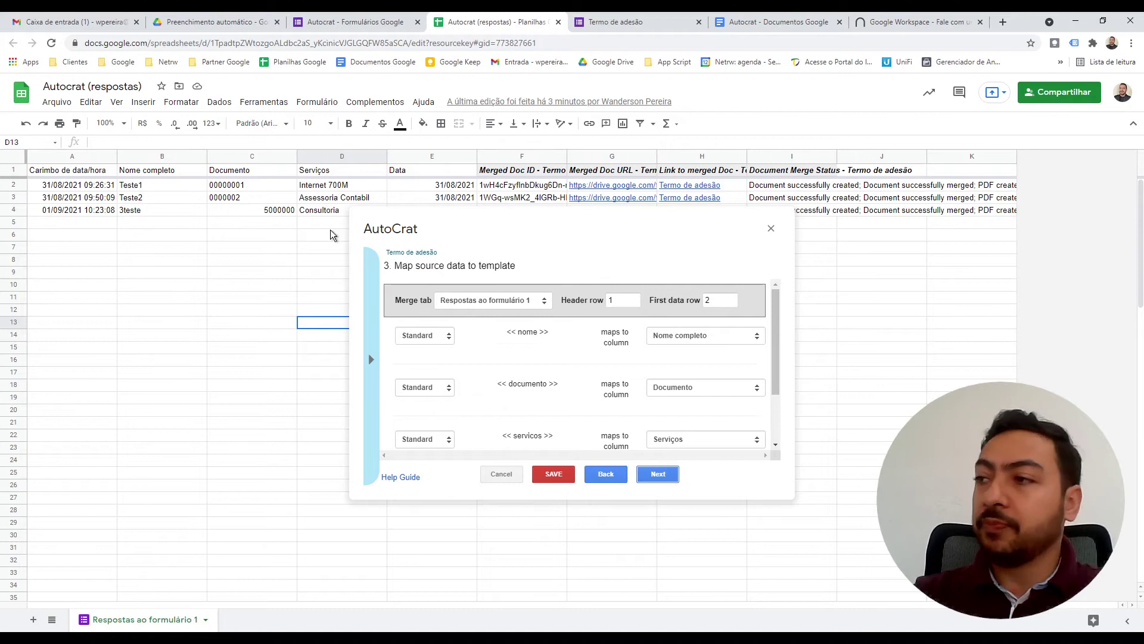
pyautogui.click(147, 212)
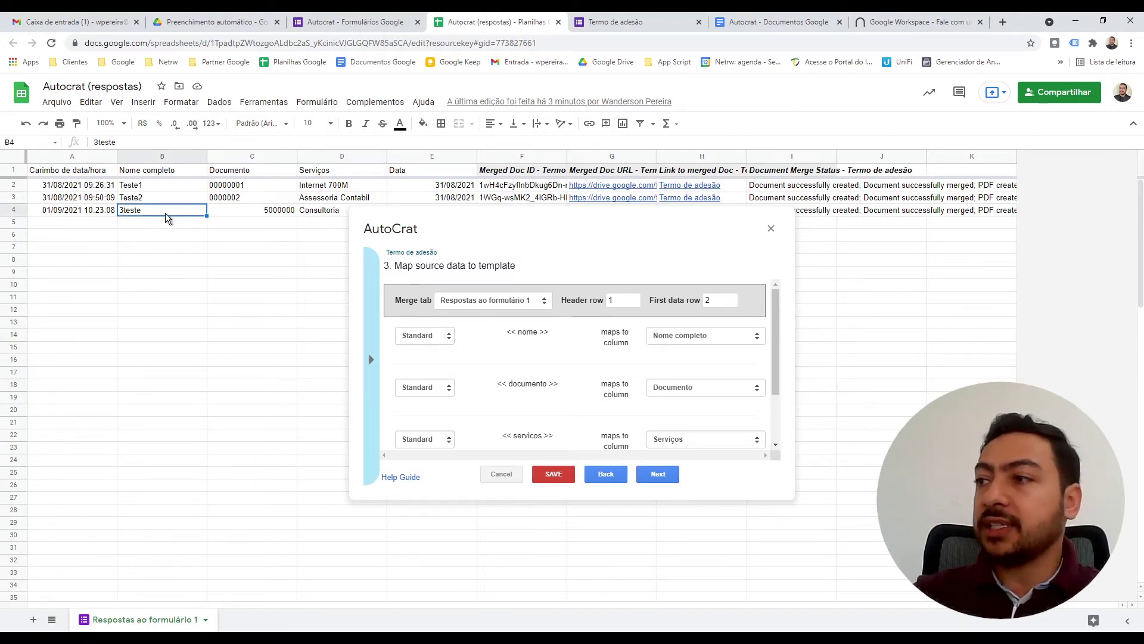
# - Compare the documento, servicos and data column mappings with the Documento and Serviços cells of the 3teste response
pyautogui.scroll(-1, 499, 397)
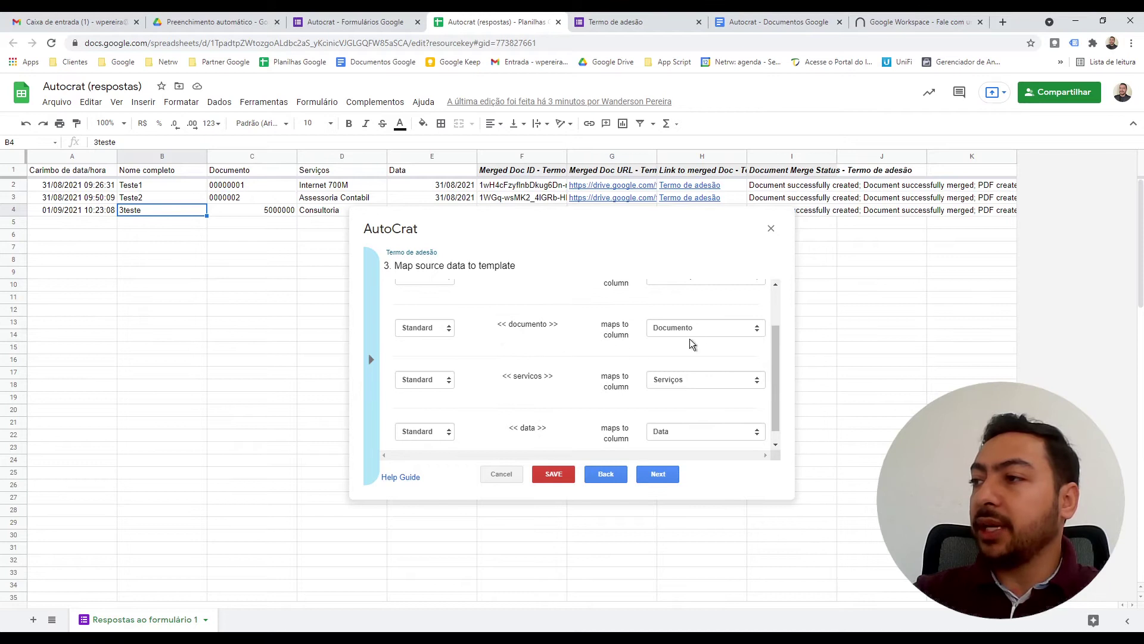
pyautogui.click(231, 212)
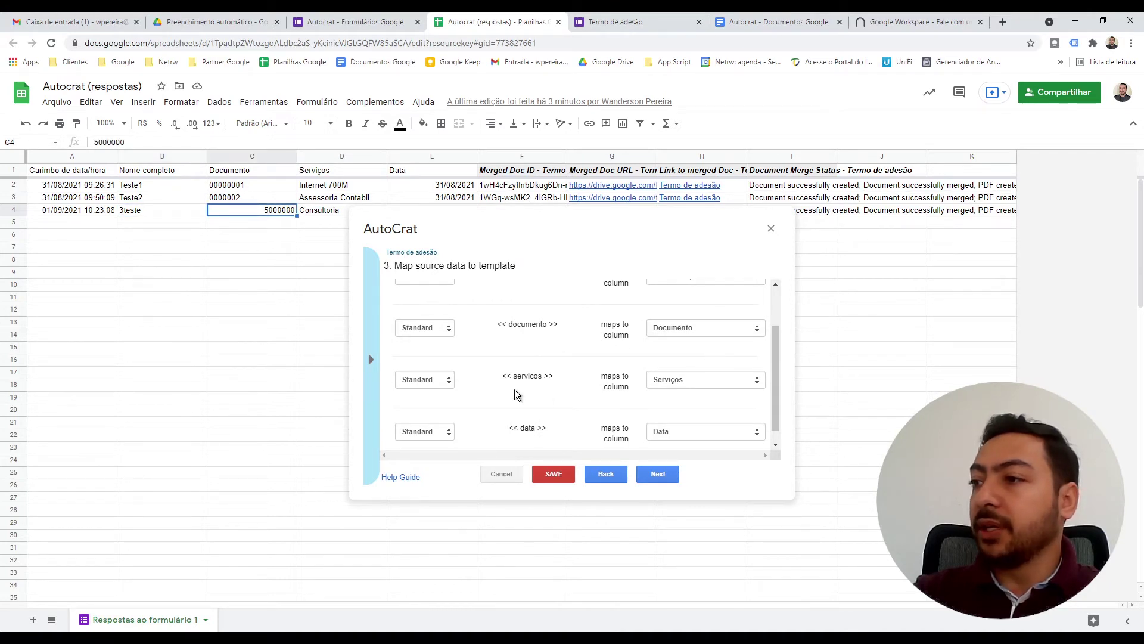
pyautogui.click(321, 213)
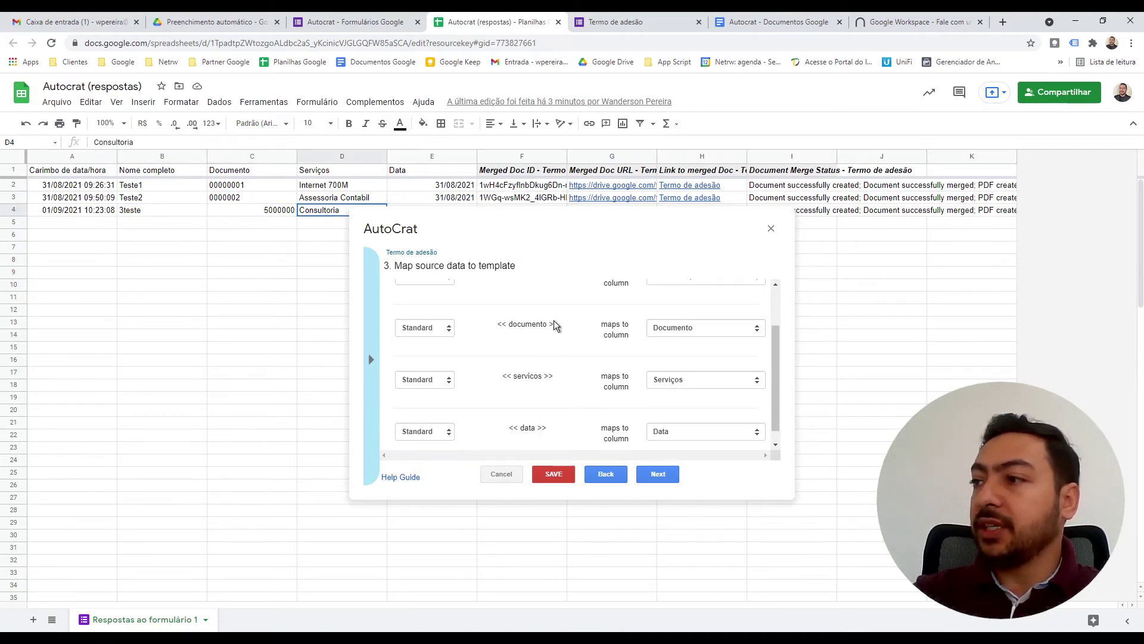
pyautogui.scroll(-1, 667, 387)
pyautogui.moveTo(456, 227); pyautogui.dragTo(454, 270)
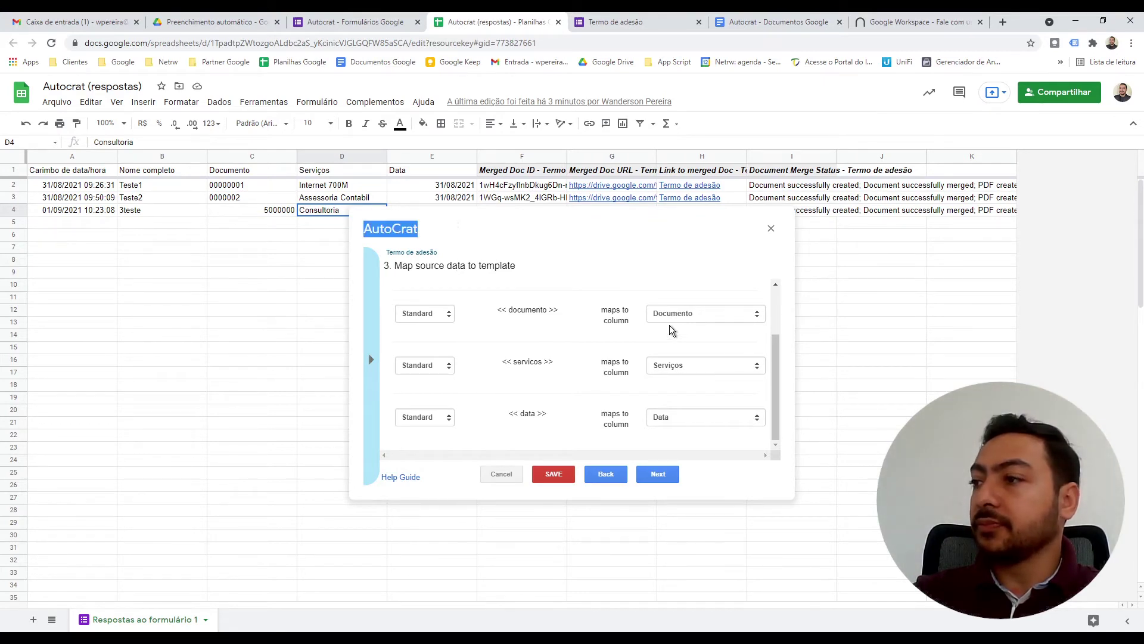
# - Review the job's file settings, destination folder, dynamic folder reference and merge condition, advancing to the sharing and email settings
pyautogui.click(660, 477)
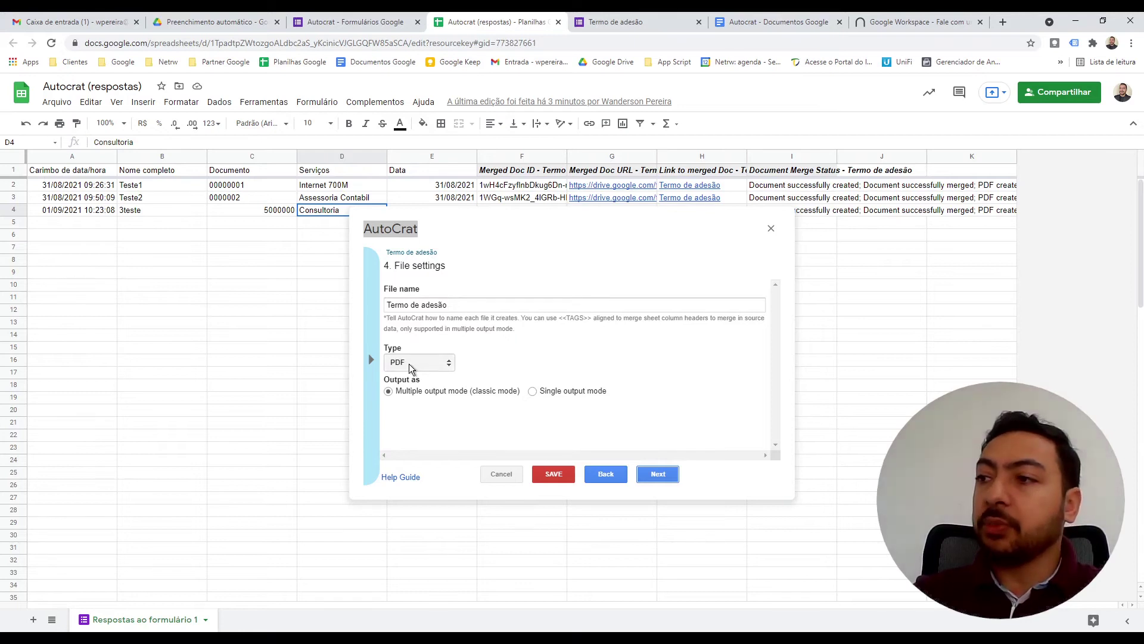
pyautogui.click(657, 475)
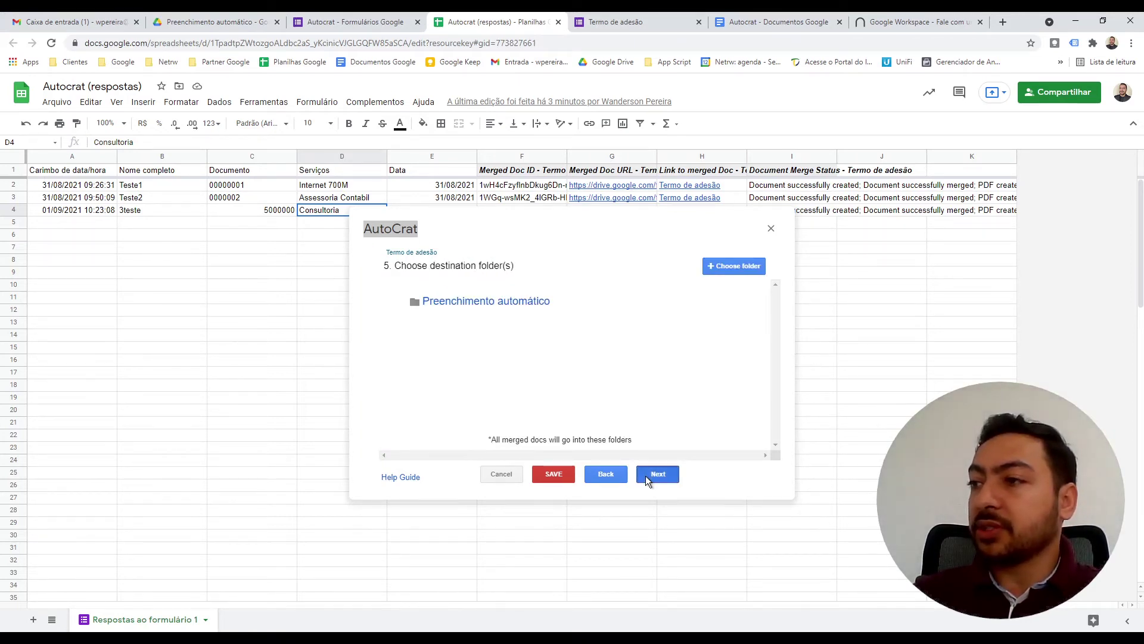
pyautogui.click(646, 477)
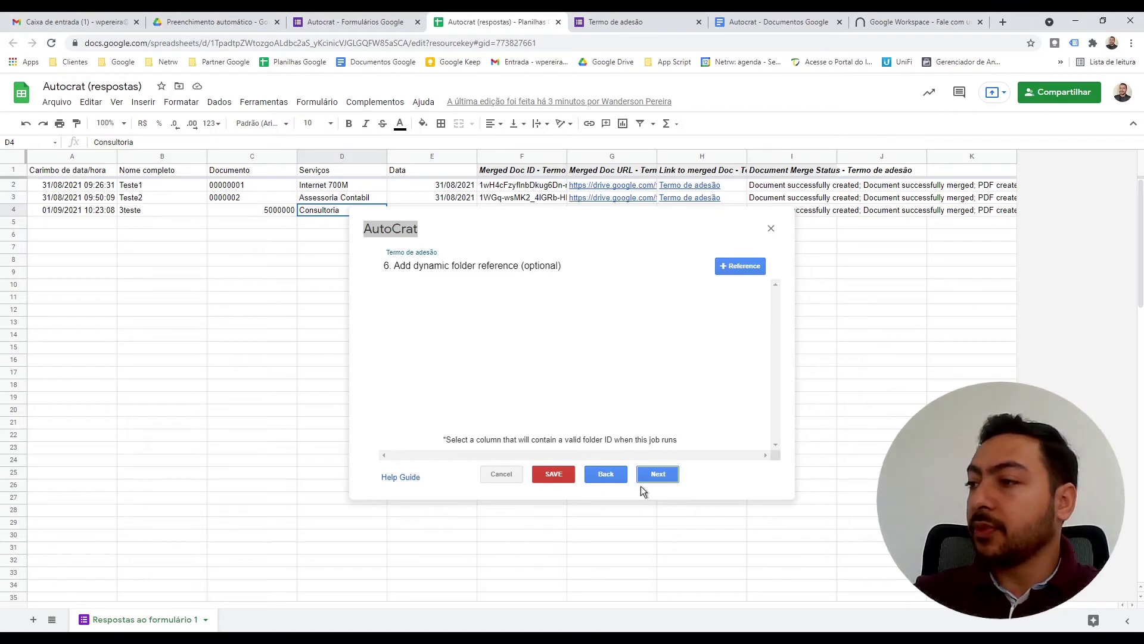
pyautogui.click(656, 474)
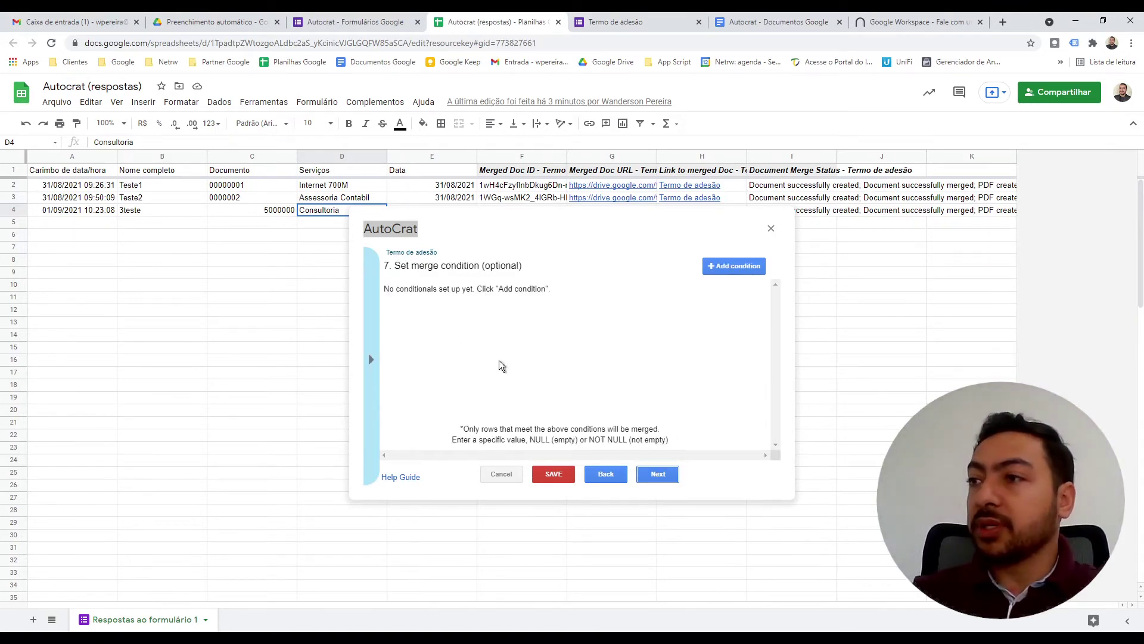
pyautogui.click(664, 476)
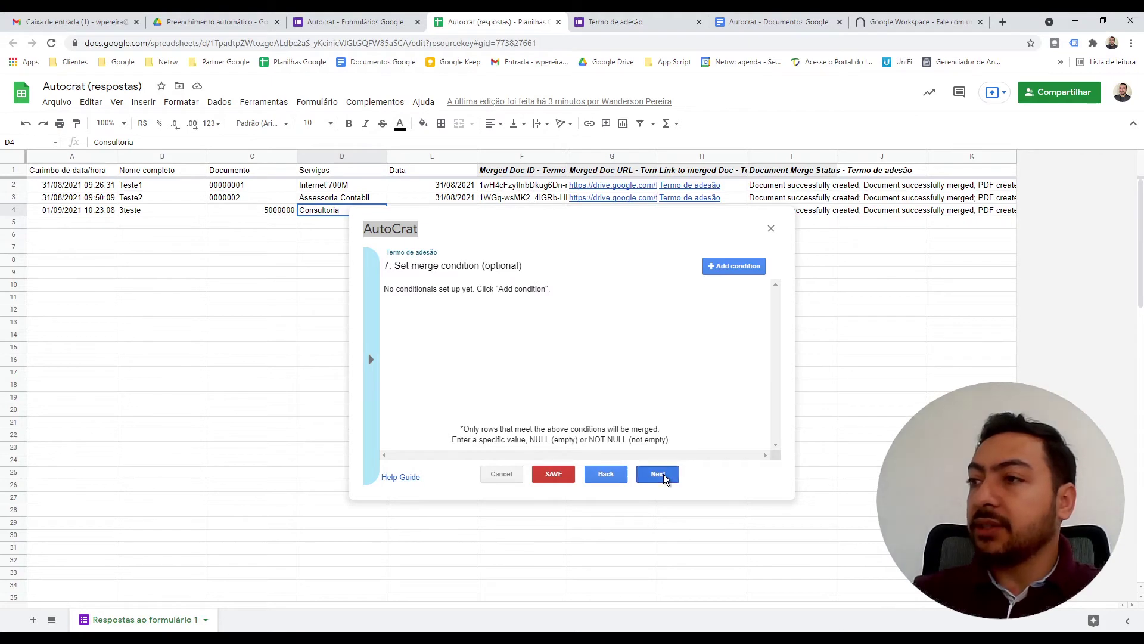
# - Examine the job's document sharing options and email template, including the recipient, subject and message fields
pyautogui.scroll(-2, 611, 389)
pyautogui.scroll(2, 611, 389)
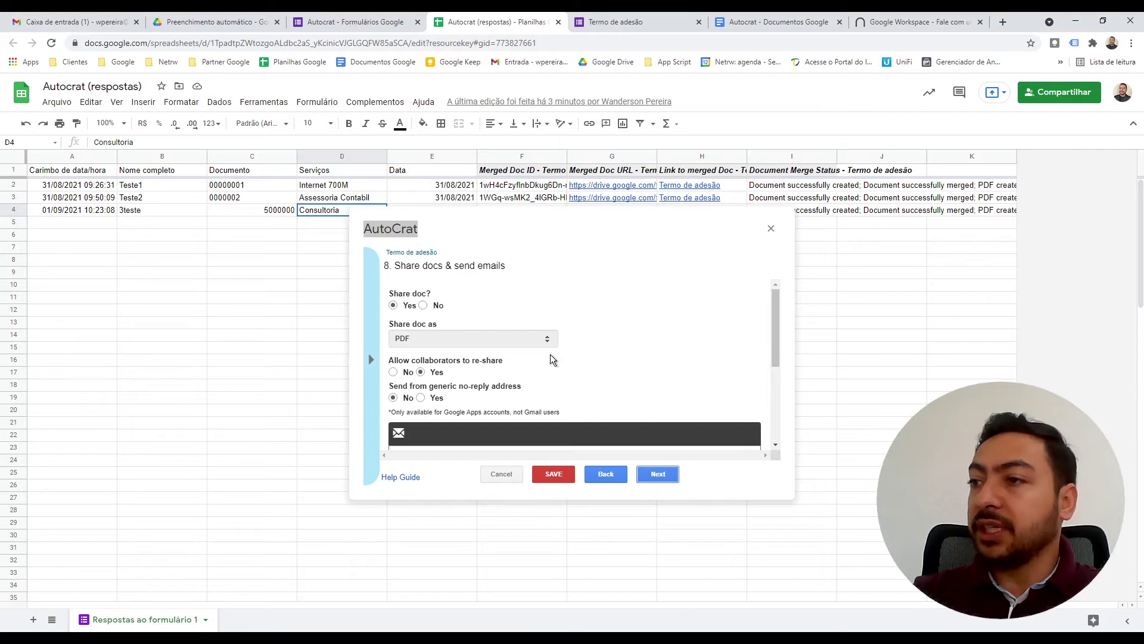
pyautogui.scroll(-2, 537, 363)
pyautogui.scroll(-2, 505, 350)
pyautogui.scroll(2, 506, 350)
pyautogui.scroll(-2, 503, 369)
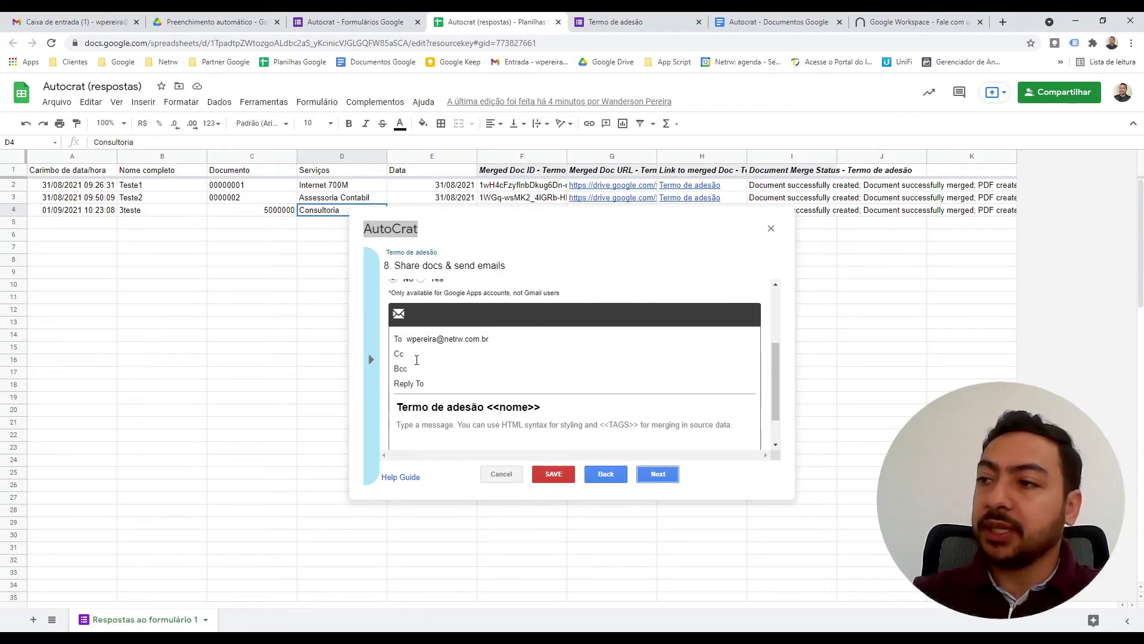
pyautogui.scroll(-1, 416, 359)
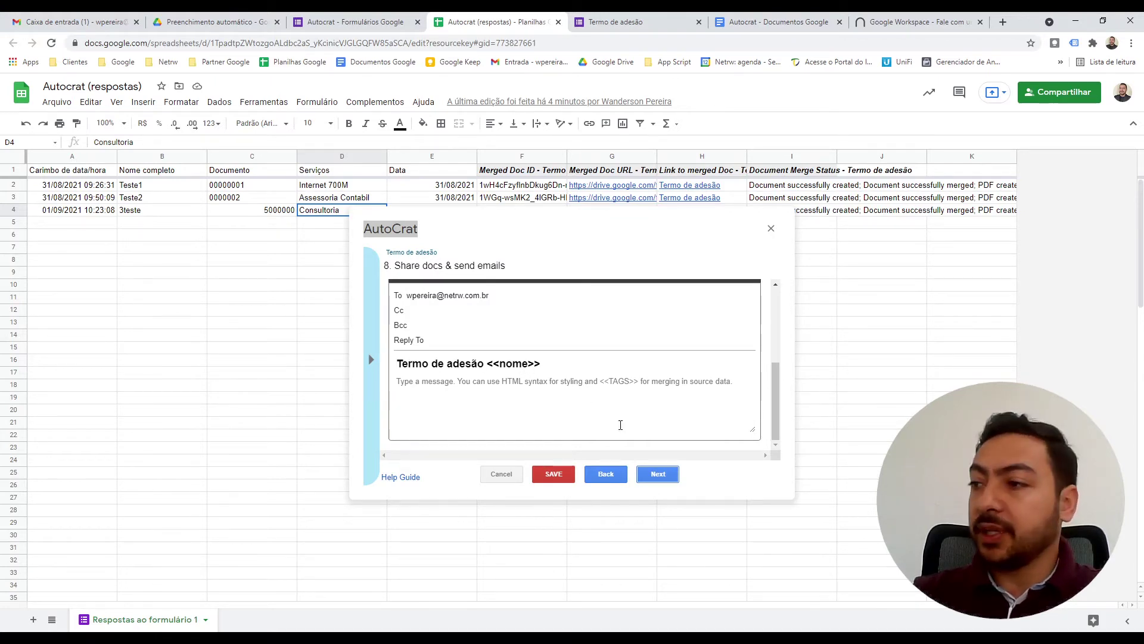
# - Advance to the job triggers, view the submitted Termo de adesão form page and return to the trigger settings
pyautogui.click(656, 474)
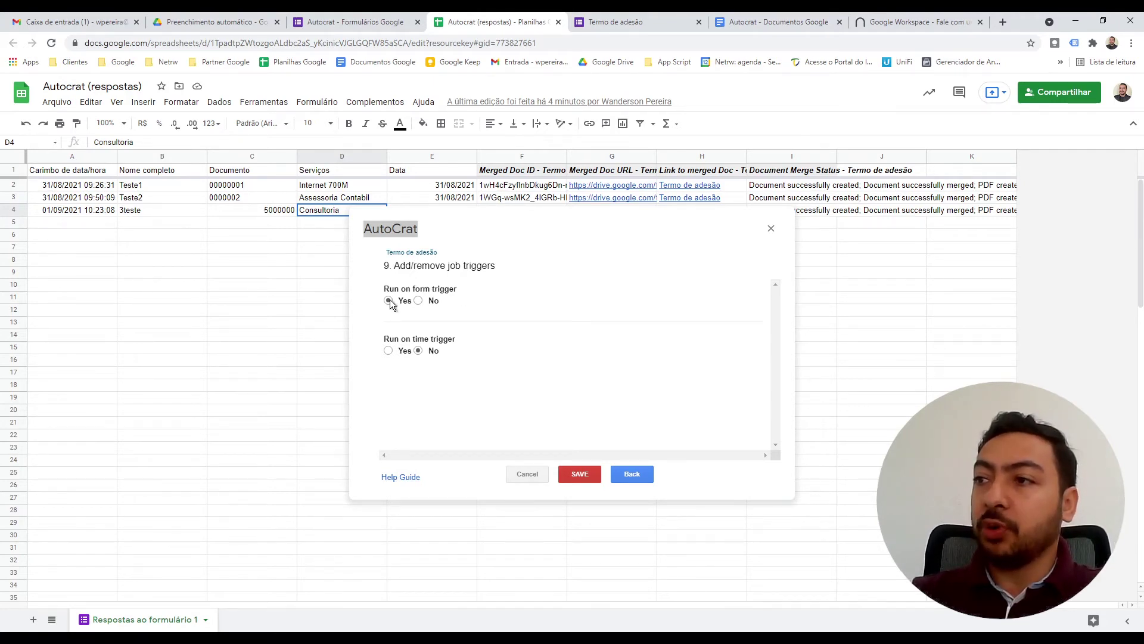
pyautogui.click(590, 22)
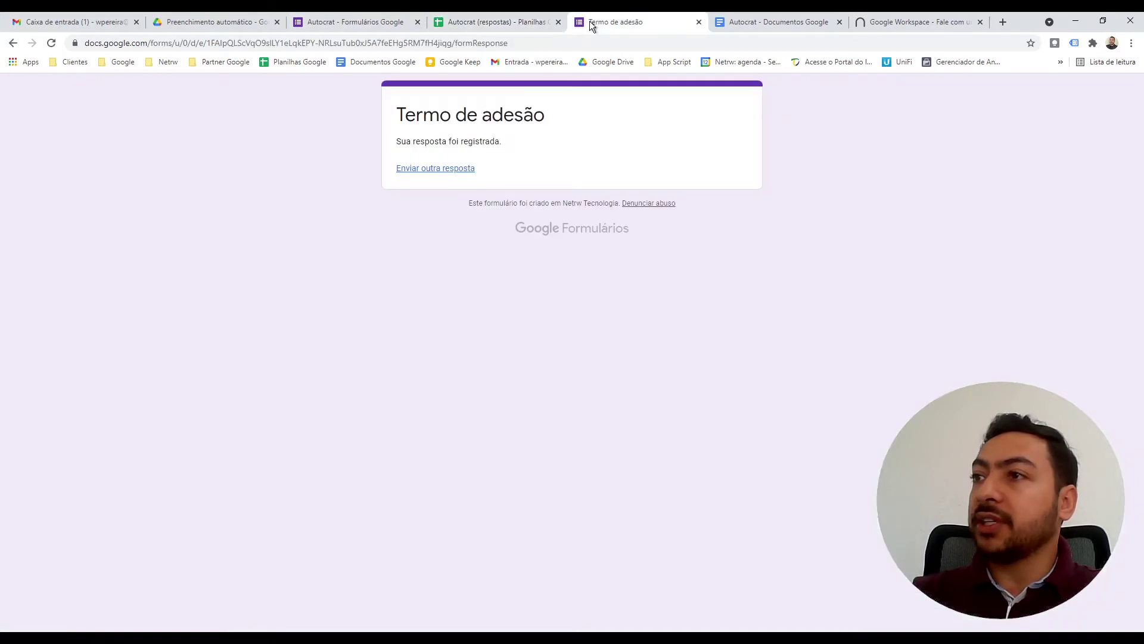
pyautogui.click(464, 22)
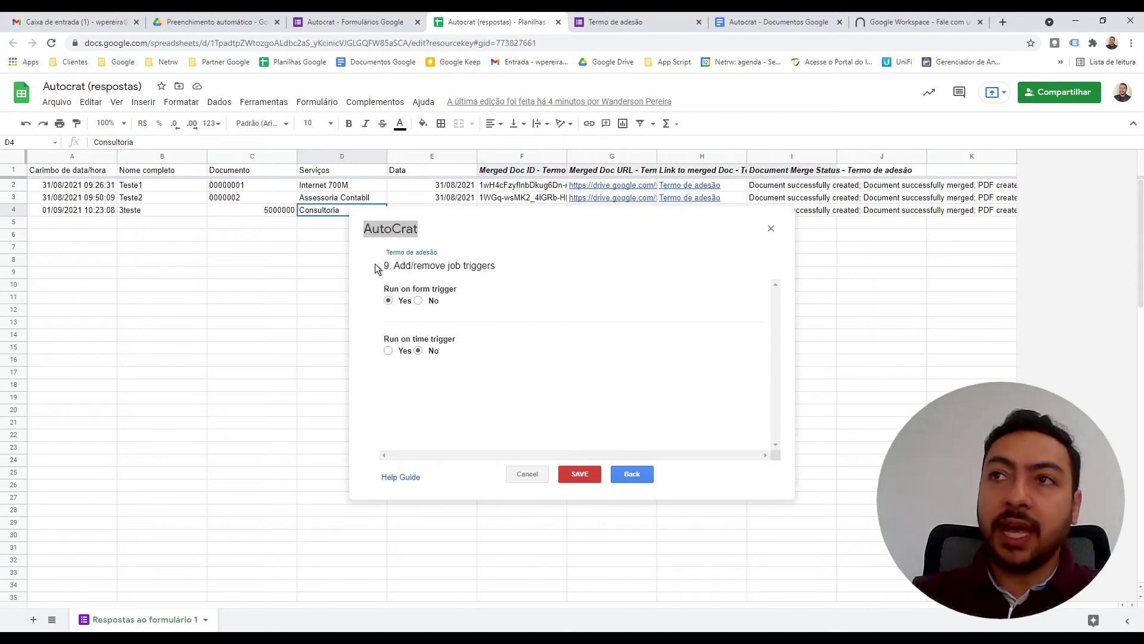
# - Check the generated PDF in the Drive folder and the email in Gmail, returning to the Autocrat (respostas) spreadsheet
pyautogui.click(201, 22)
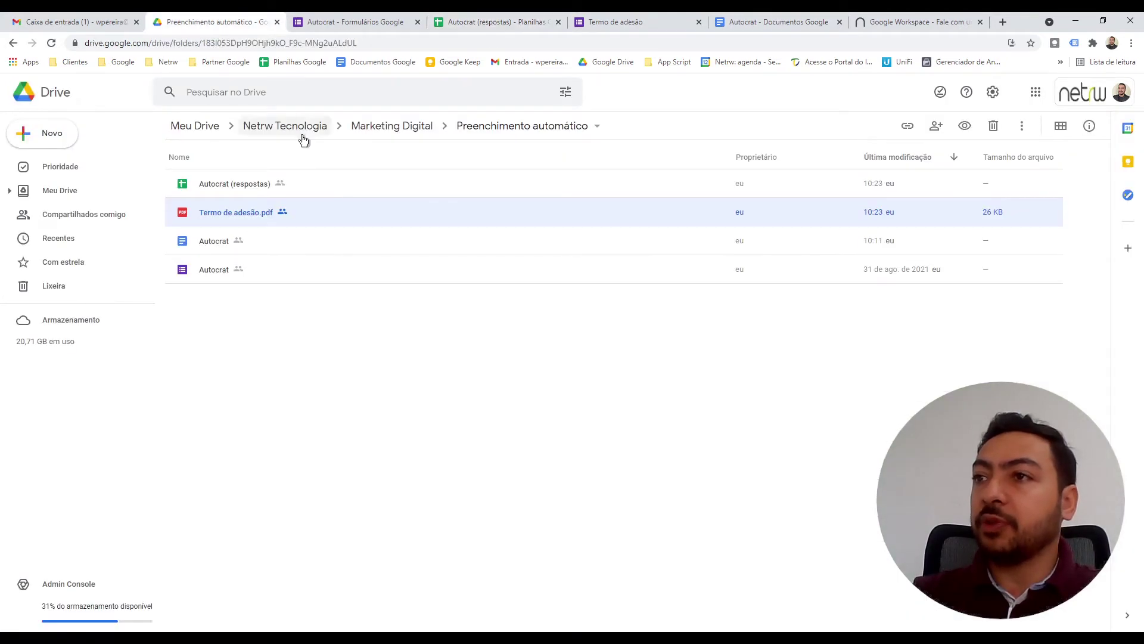
pyautogui.click(51, 20)
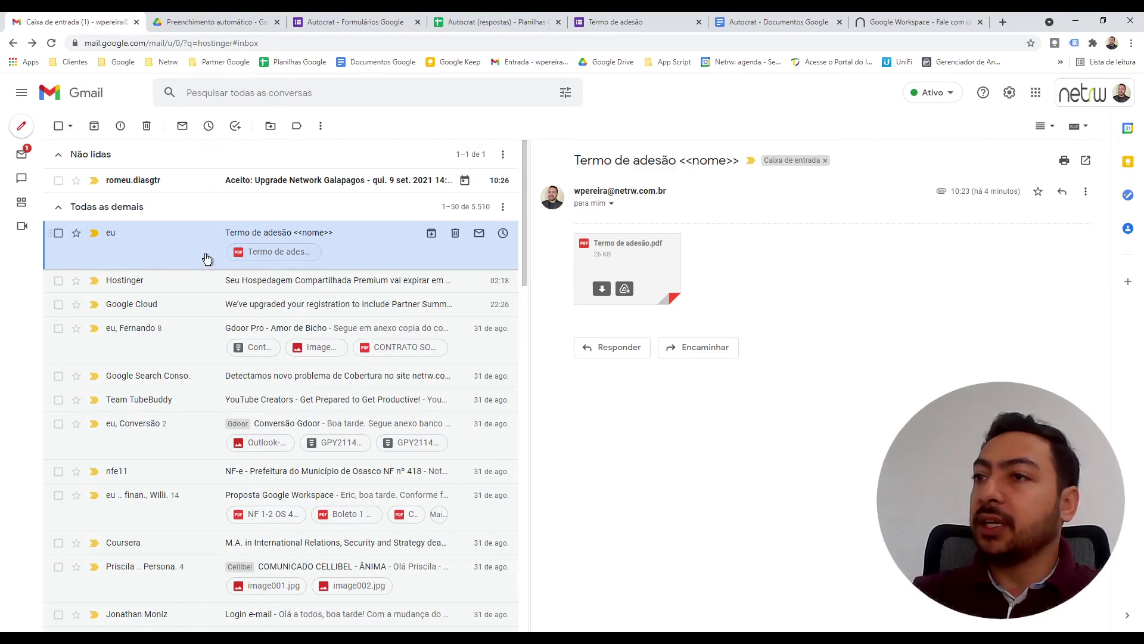
pyautogui.click(490, 22)
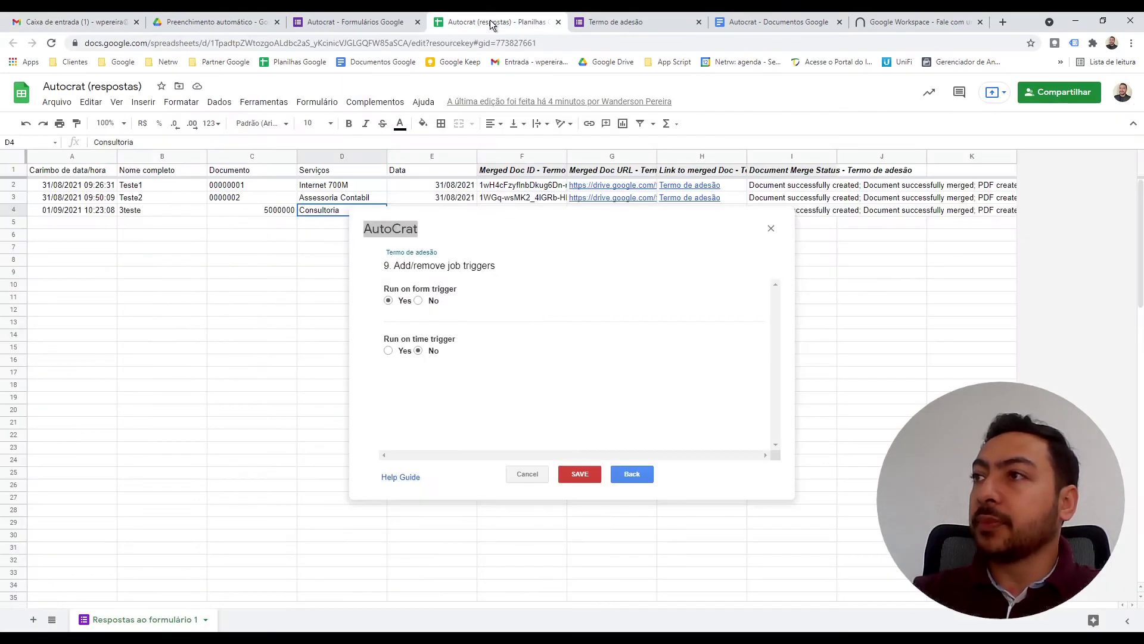
# - Close the Autocrat job editor without saving and briefly view the Netrw Google Workspace page before returning to the spreadsheet
pyautogui.click(770, 233)
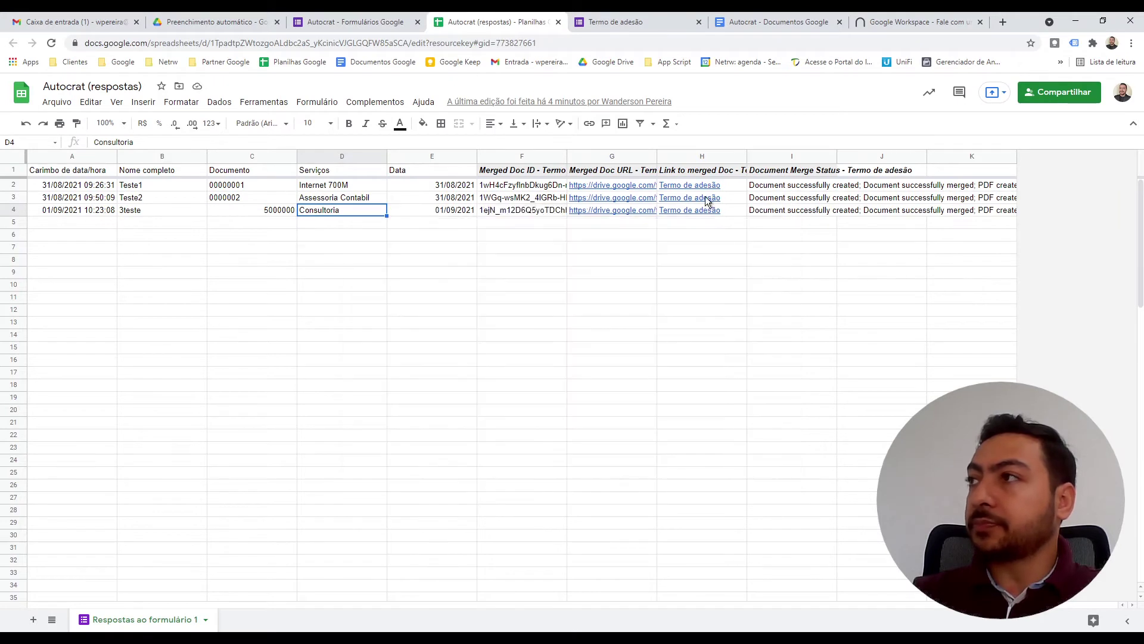
pyautogui.click(875, 20)
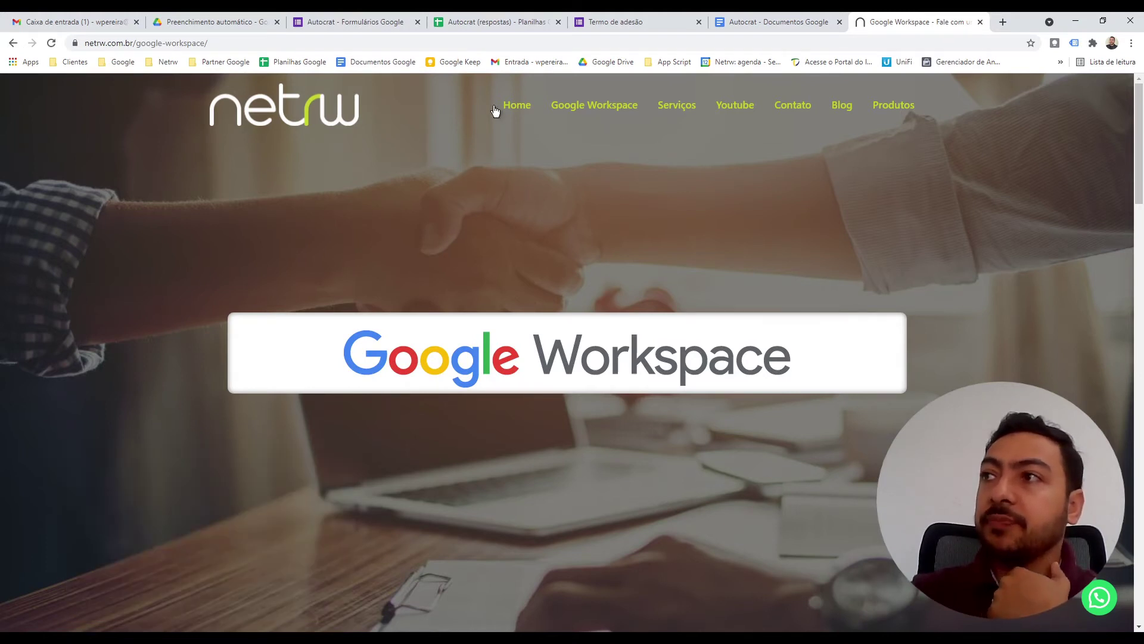
pyautogui.click(484, 22)
# - View the installable spreadsheet add-ons in the Google Workspace Marketplace, including Autocrat, and close the marketplace
pyautogui.click(386, 105)
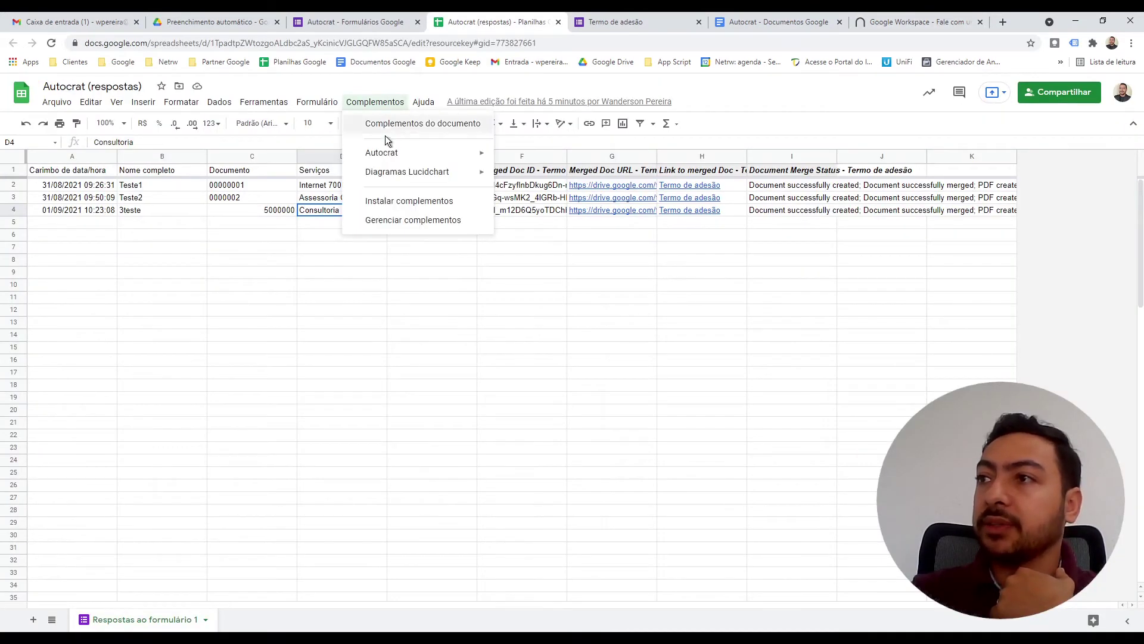
pyautogui.click(401, 203)
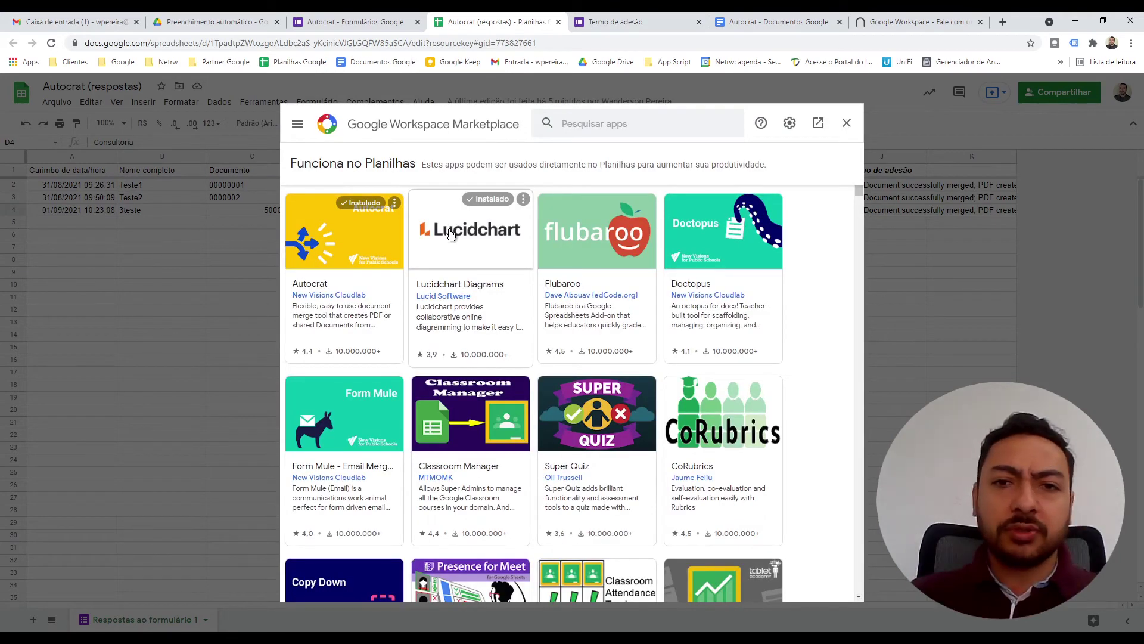
pyautogui.click(847, 123)
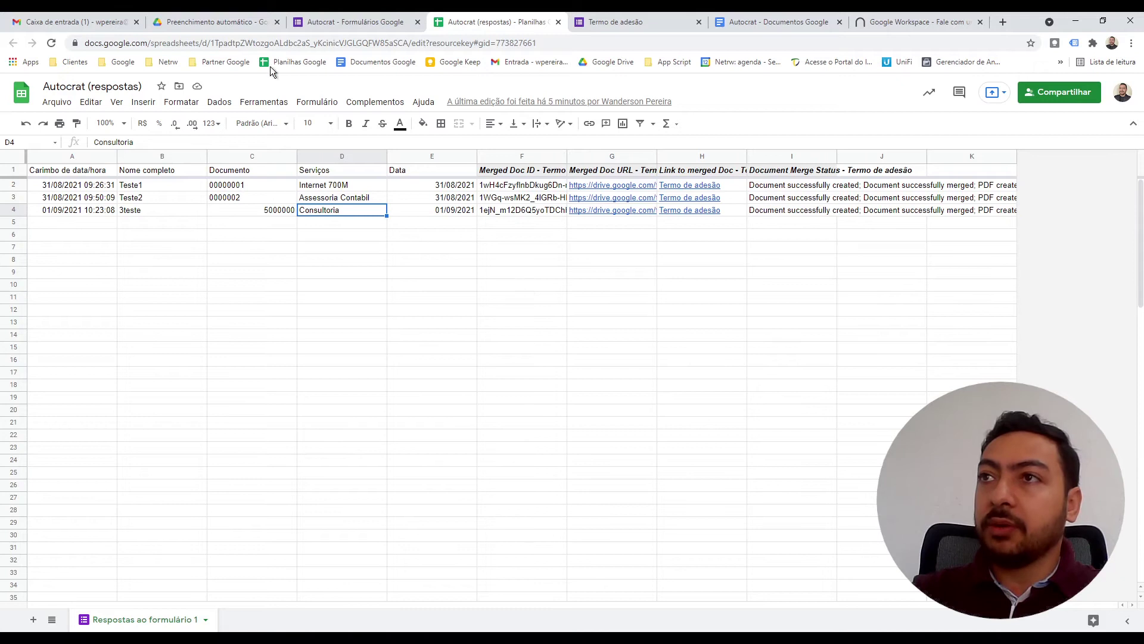
# - Switch to Drive and open the Automação formulários folder inside Marketing Digital
pyautogui.click(205, 18)
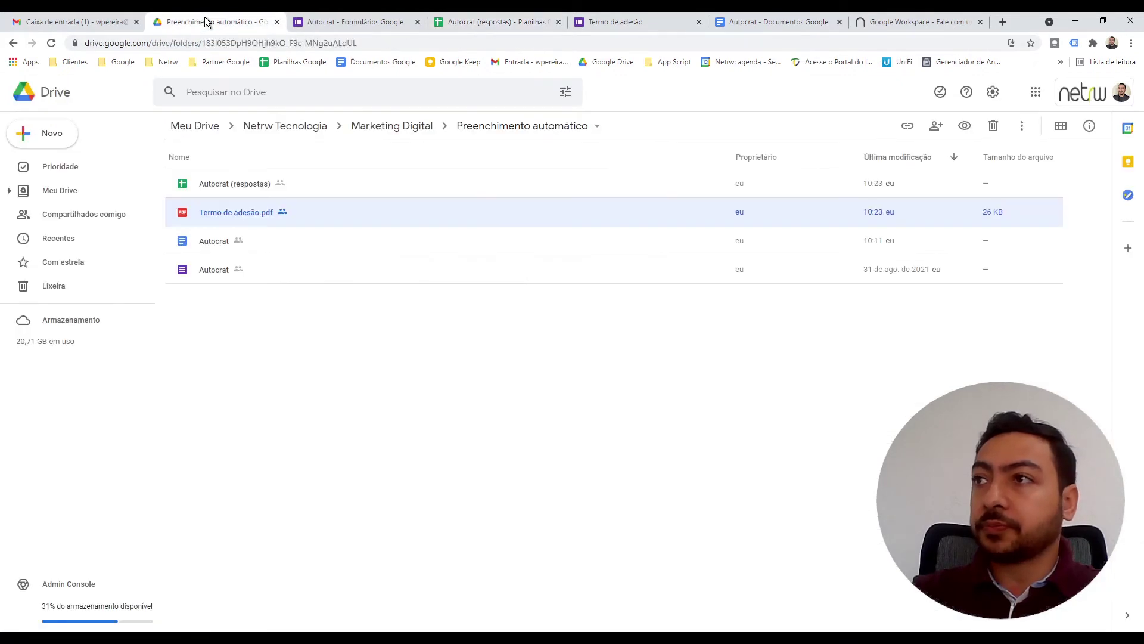
pyautogui.click(395, 132)
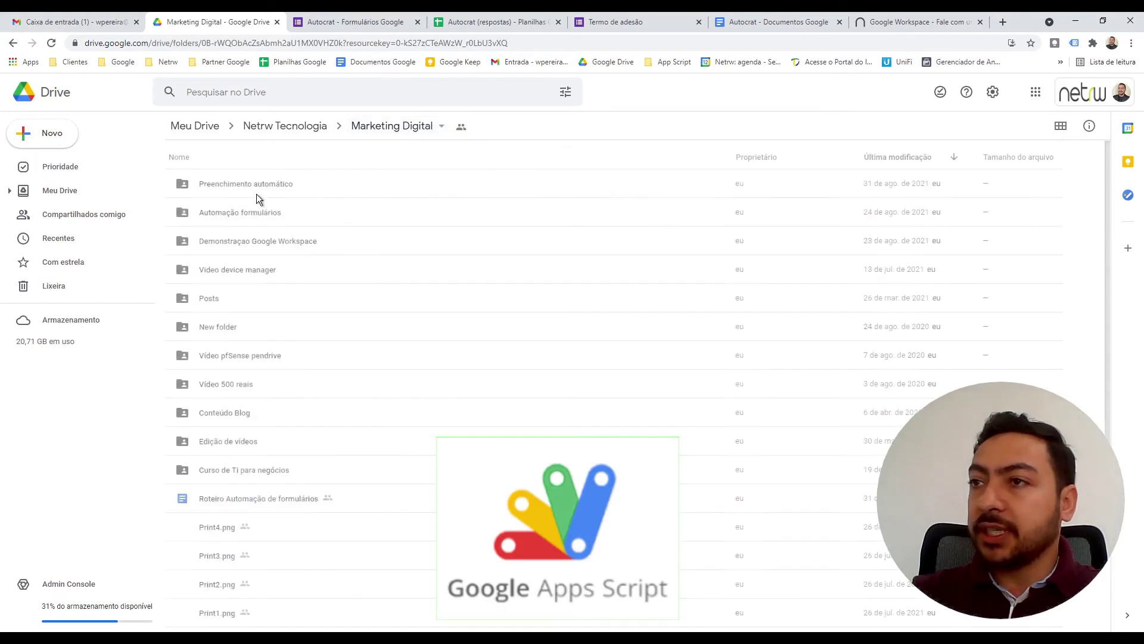
pyautogui.doubleClick(250, 211)
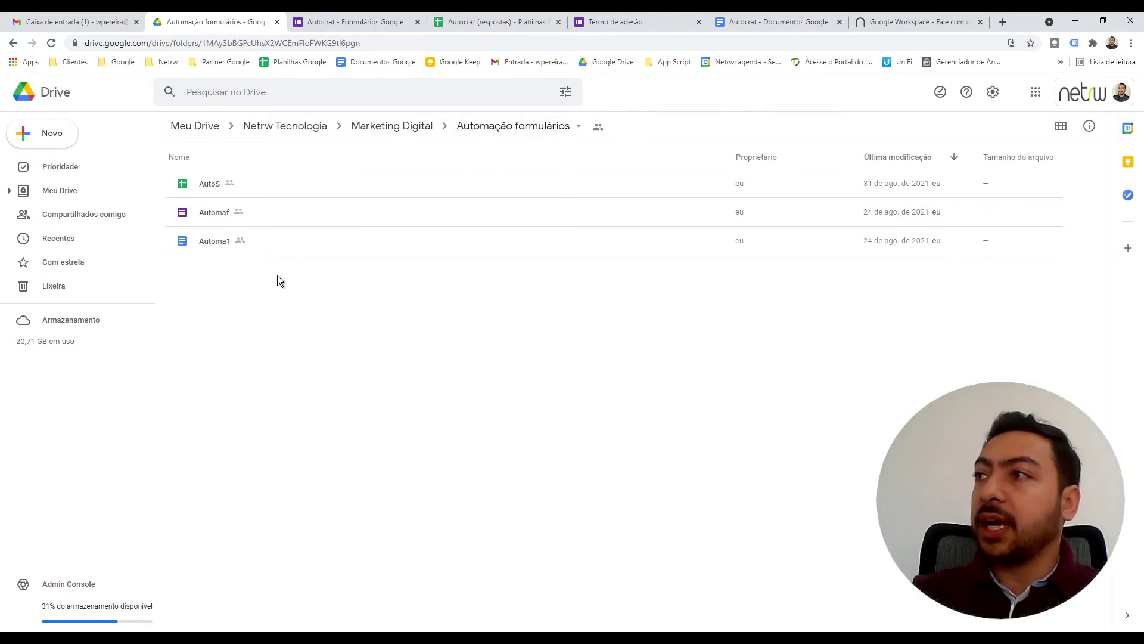
# - Close the Autocrat form, response spreadsheet, Termo de adesão and Autocrat document pages, and return to the Automação formulários folder
pyautogui.click(376, 20)
pyautogui.click(419, 24)
pyautogui.click(345, 22)
pyautogui.click(419, 22)
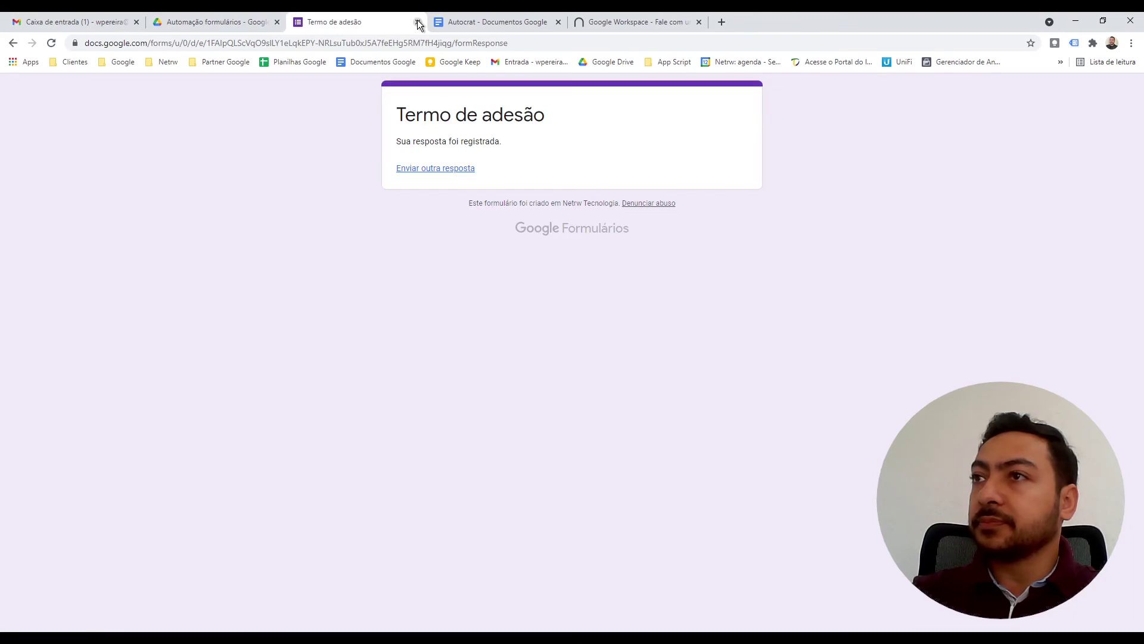
pyautogui.click(419, 23)
pyautogui.click(419, 22)
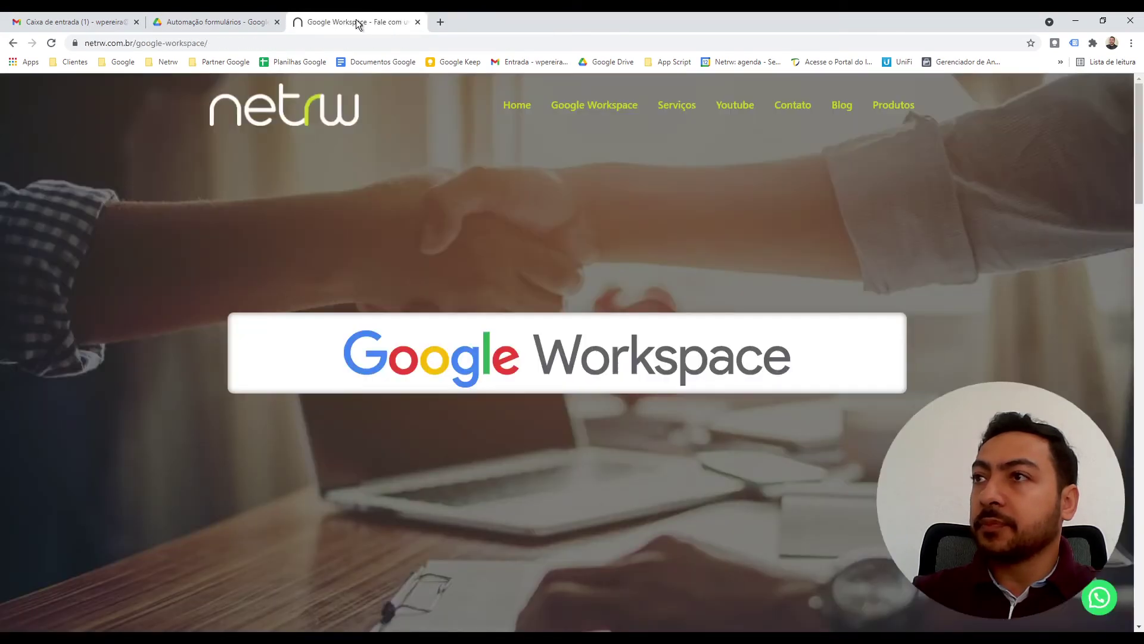
pyautogui.click(206, 22)
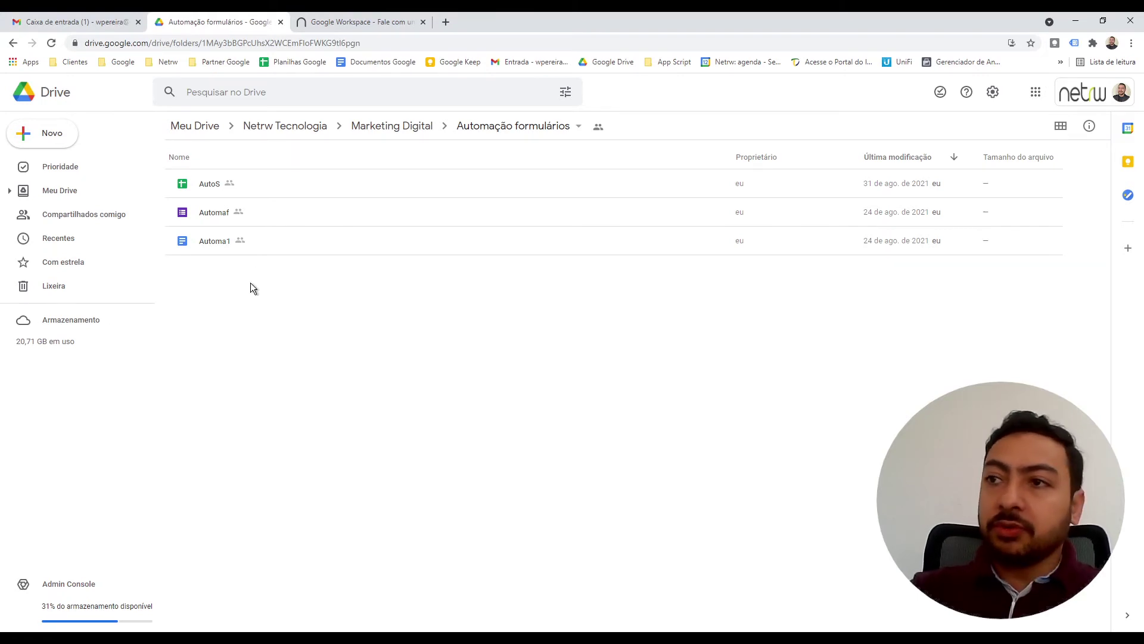
# - Open the Automa1 contract template and examine the company, address, e-mail and CNPJ placeholders in its opening paragraph
pyautogui.doubleClick(214, 240)
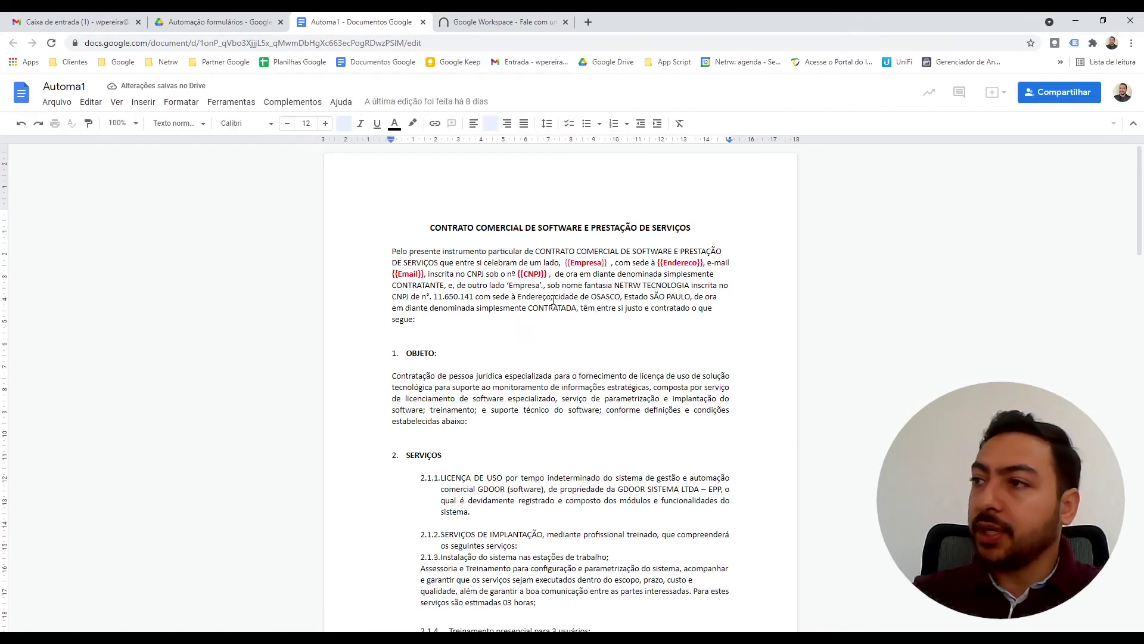
pyautogui.scroll(-2, 588, 262)
pyautogui.scroll(2, 581, 268)
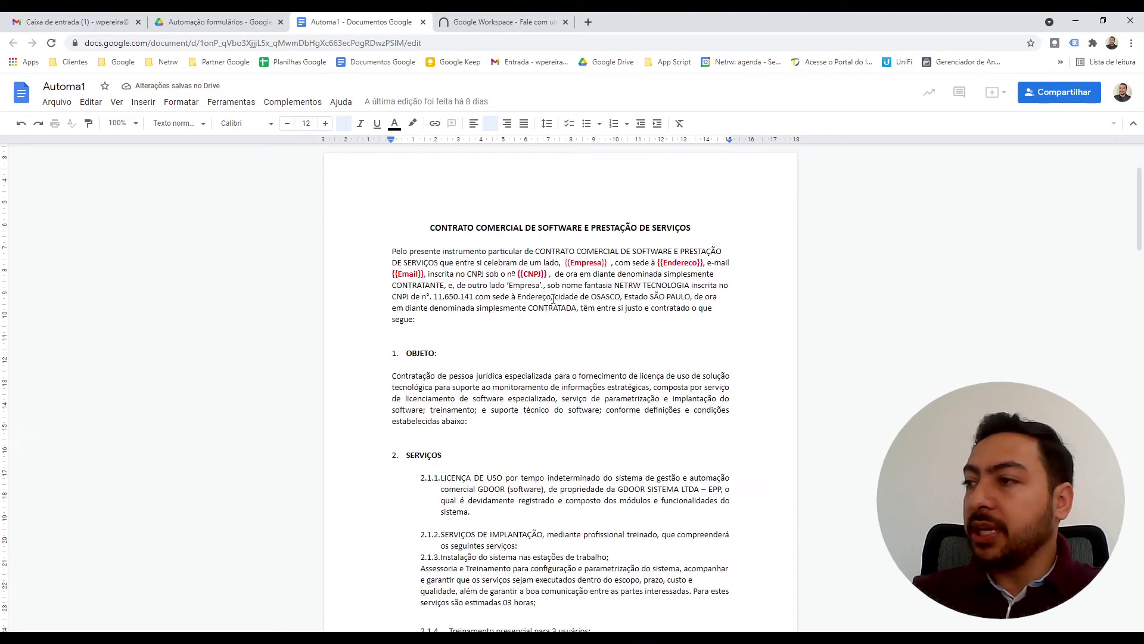
pyautogui.click(587, 263)
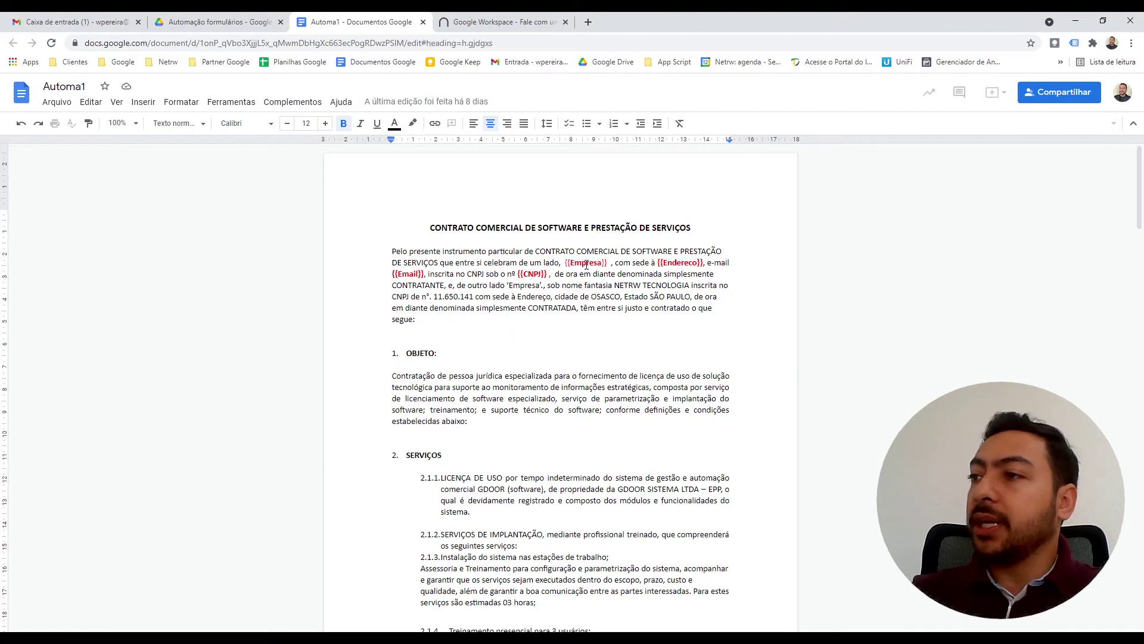
pyautogui.click(534, 274)
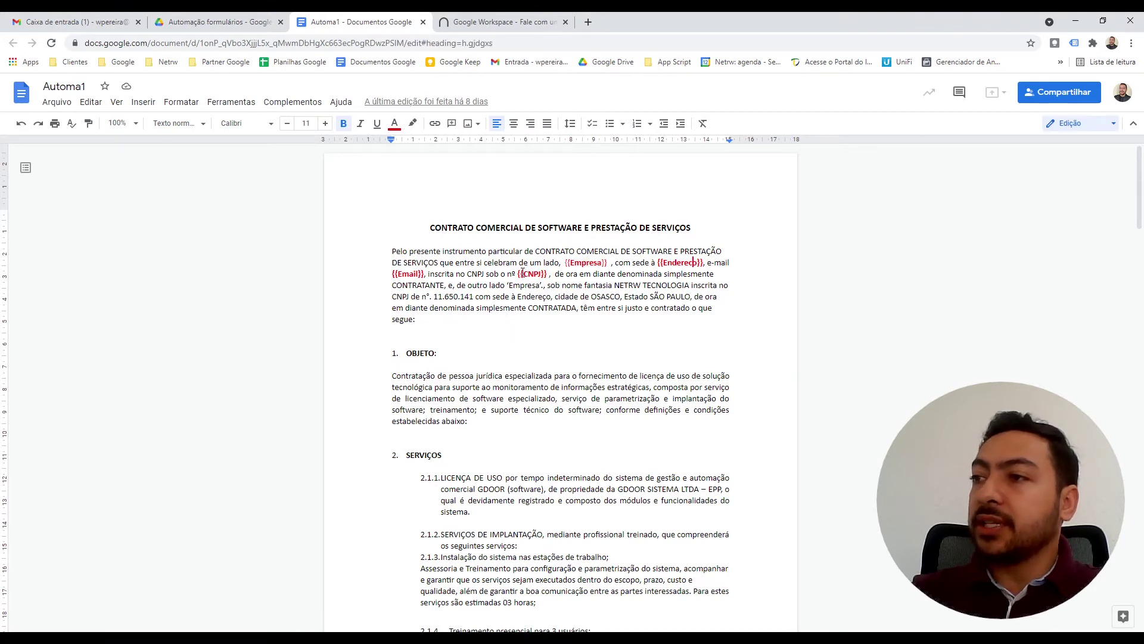
pyautogui.click(411, 276)
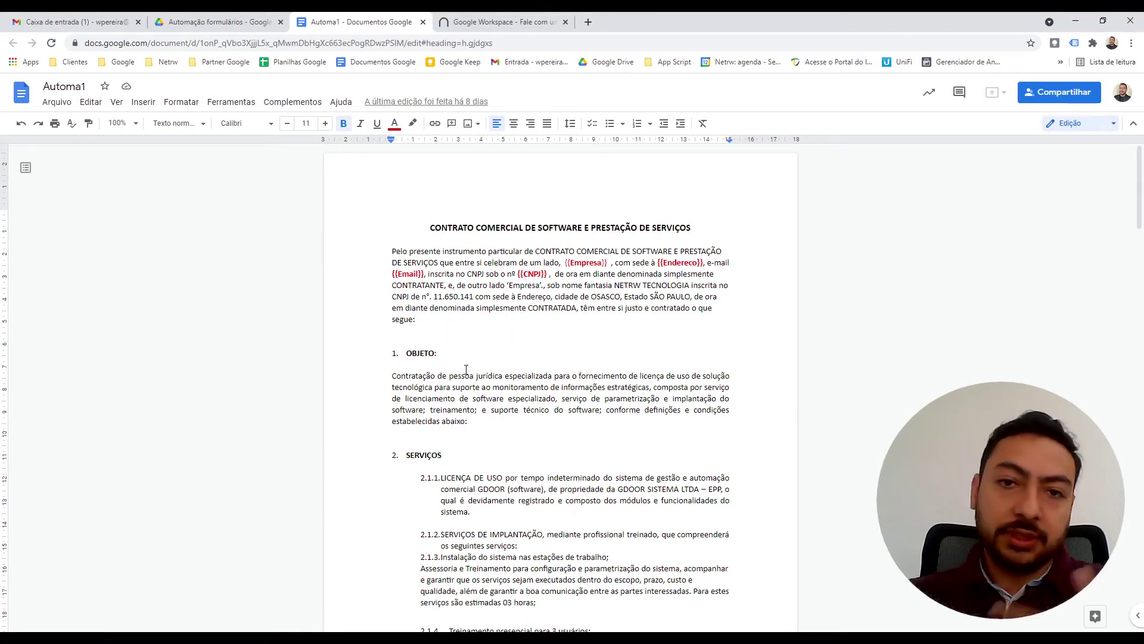
# - Review the rest of the contract, including the Implantacao, Manutencao and Data placeholders, and return to its beginning
pyautogui.scroll(-5, 467, 369)
pyautogui.scroll(-7, 466, 369)
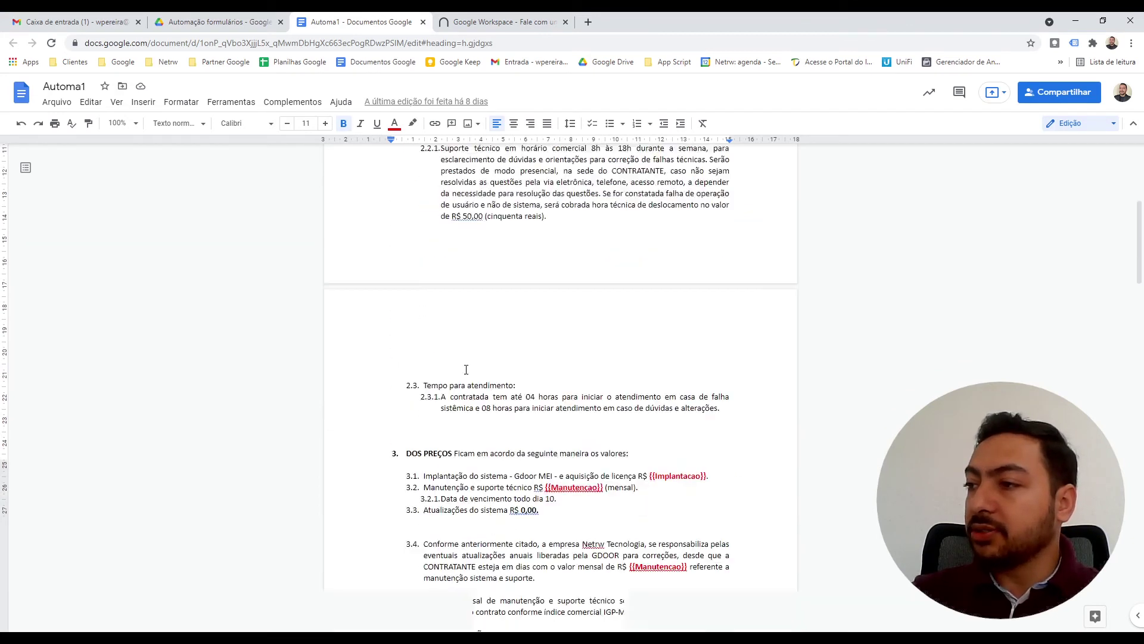
pyautogui.scroll(-20, 588, 441)
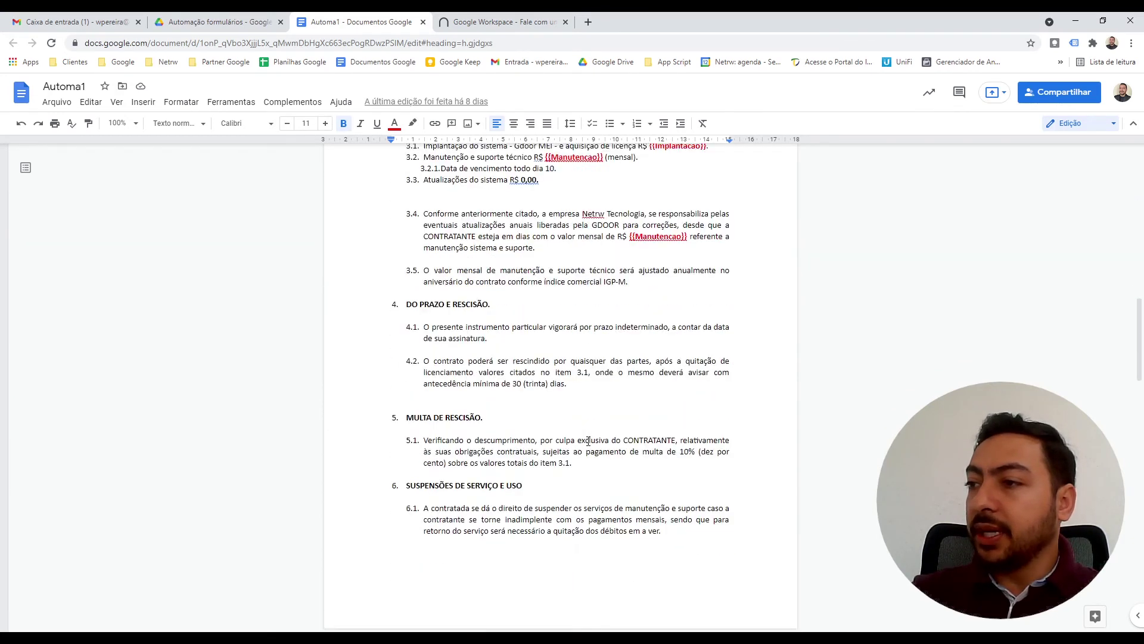
pyautogui.scroll(-8, 589, 441)
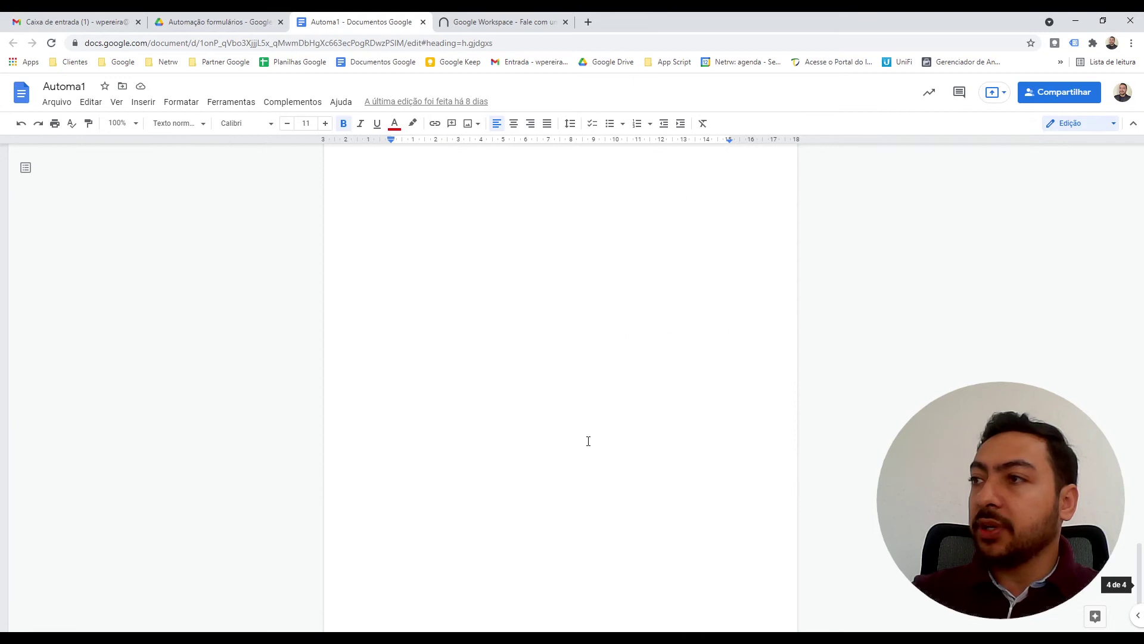
pyautogui.scroll(10, 589, 441)
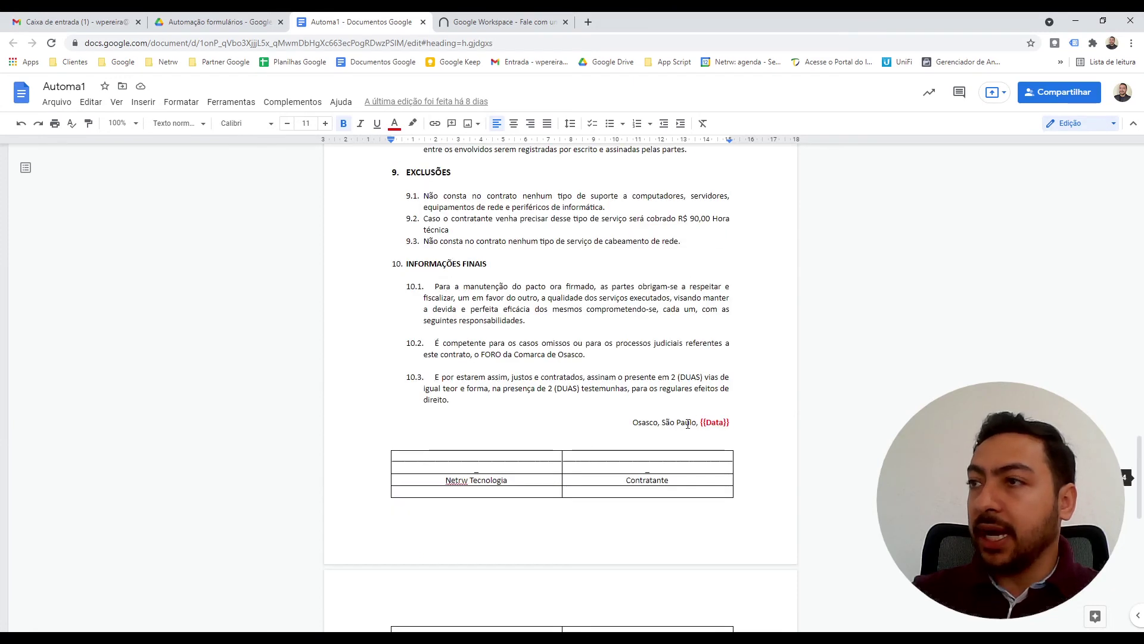
pyautogui.scroll(20, 688, 423)
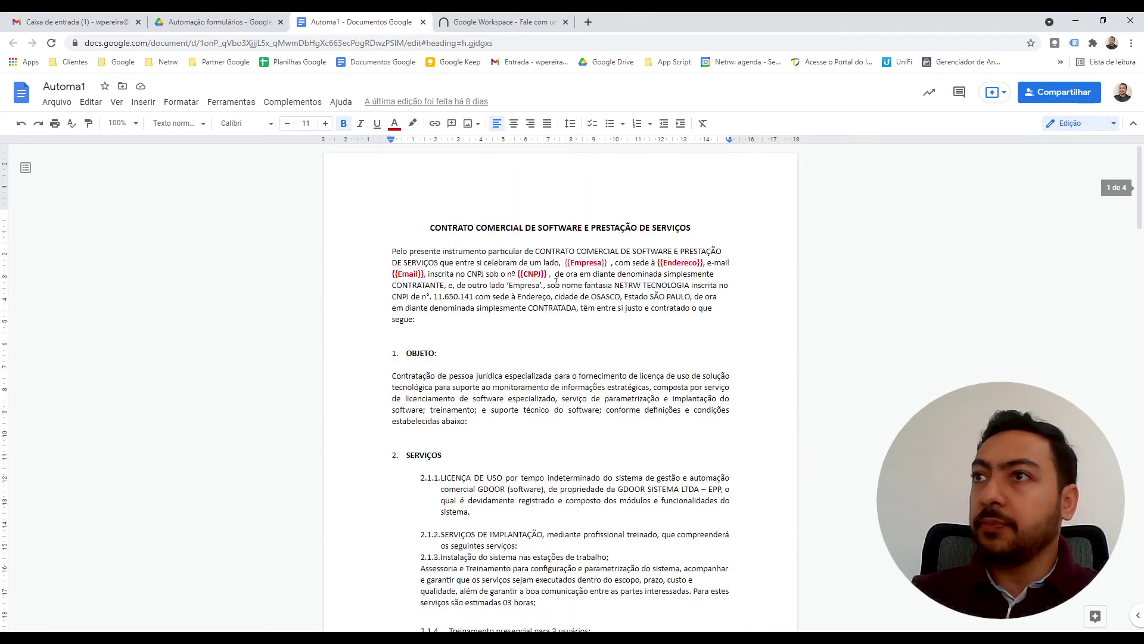
# - Open the Automaf form from the Drive folder and preview its questions, including the Implantacao and Manutencao choices
pyautogui.click(220, 22)
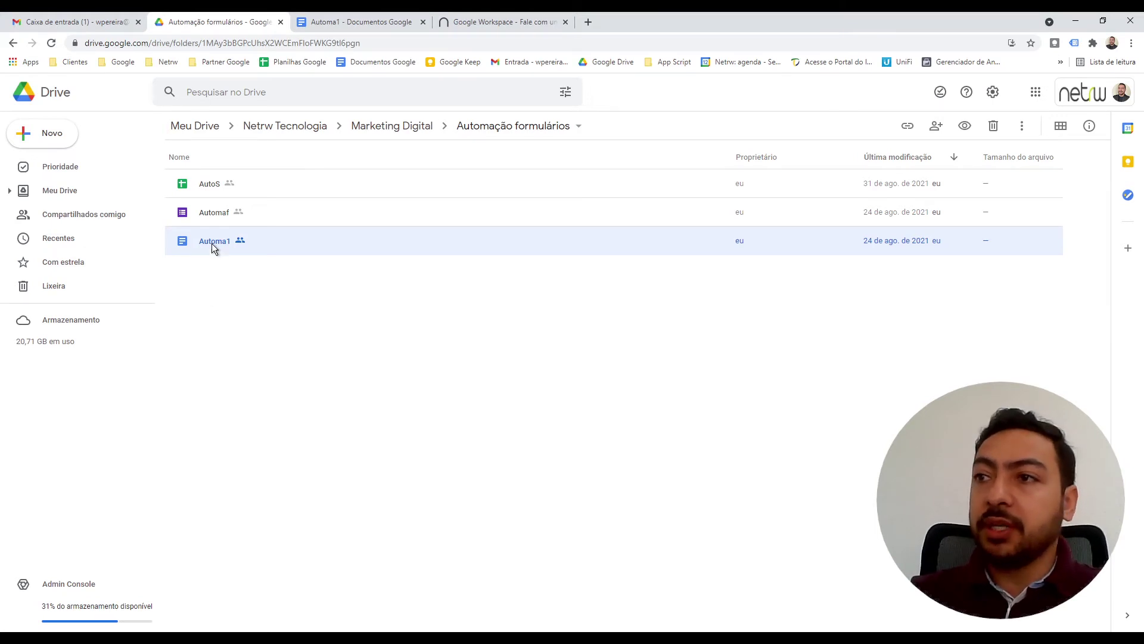
pyautogui.doubleClick(211, 215)
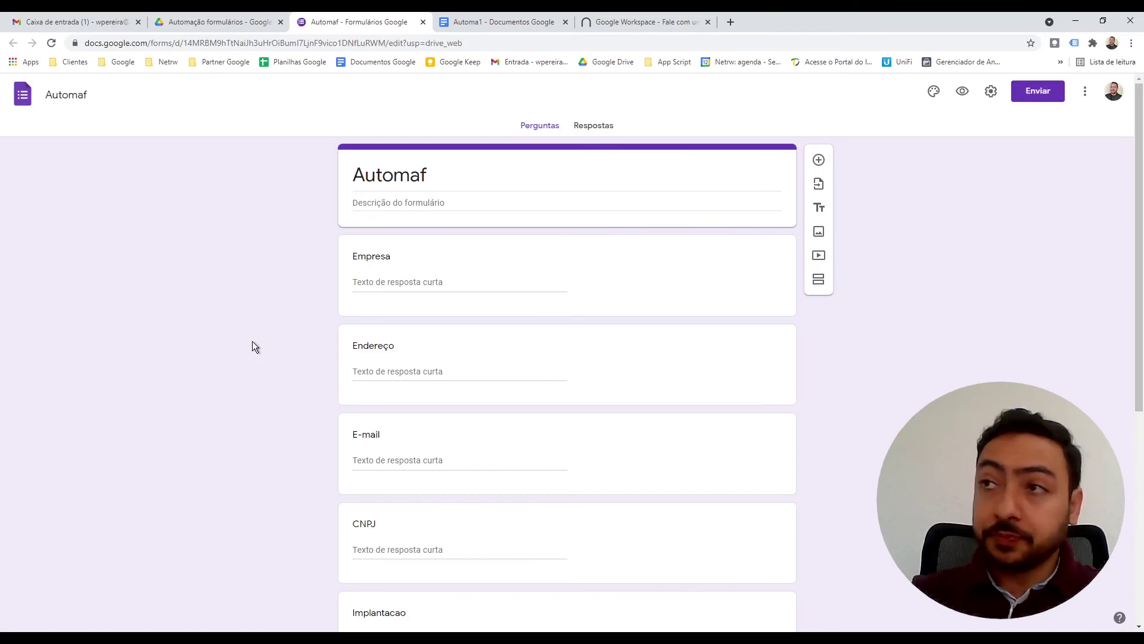
pyautogui.click(960, 93)
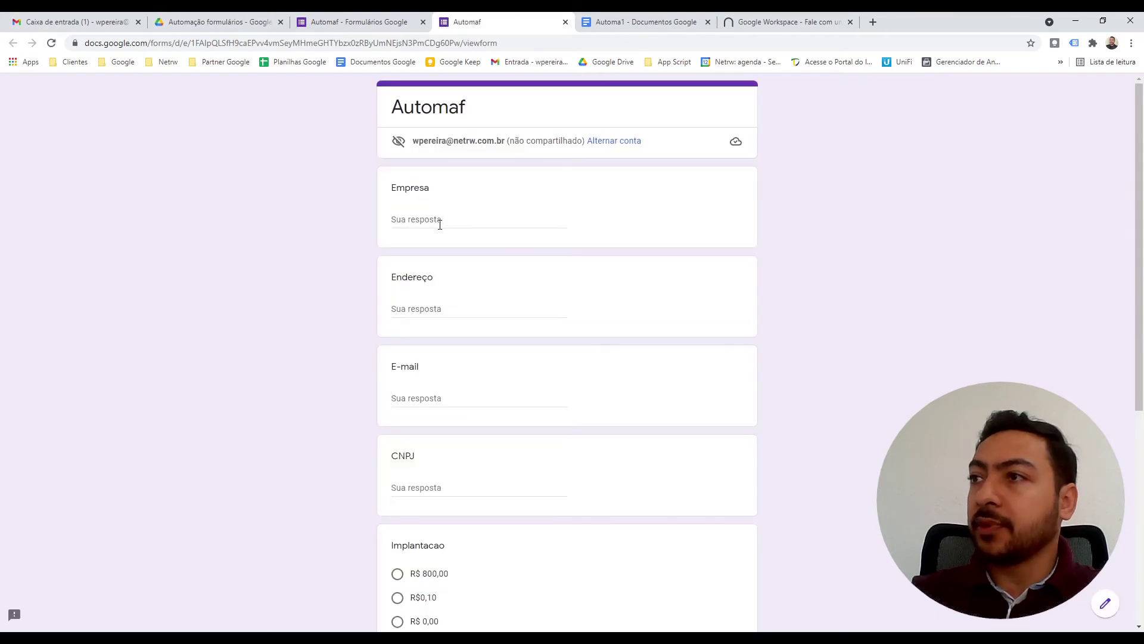
pyautogui.scroll(-6, 449, 410)
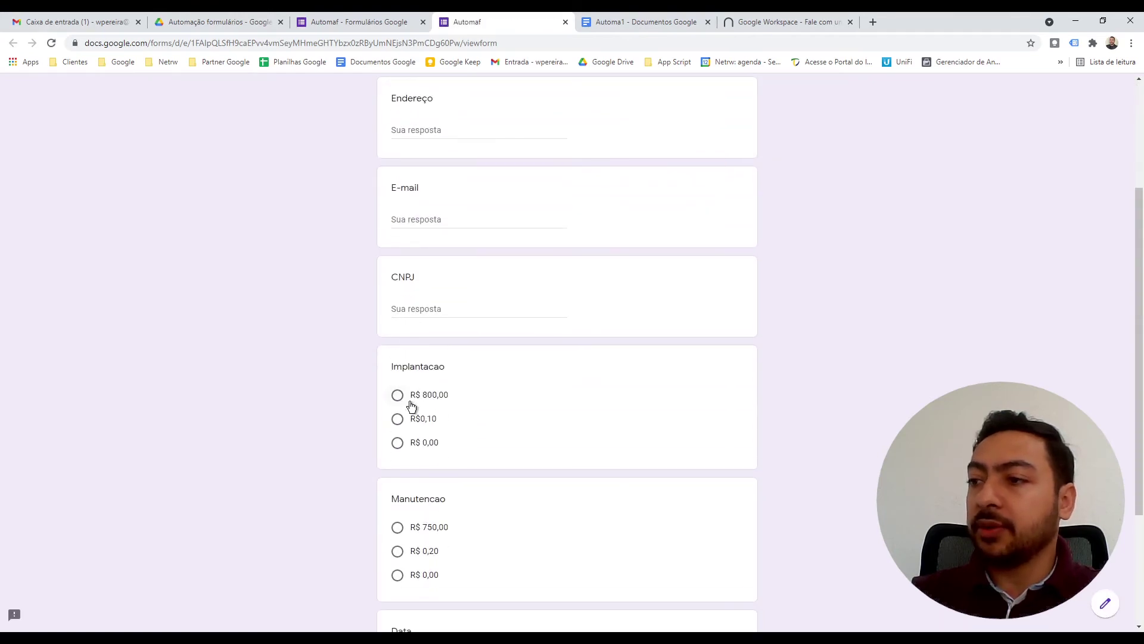
pyautogui.scroll(6, 466, 452)
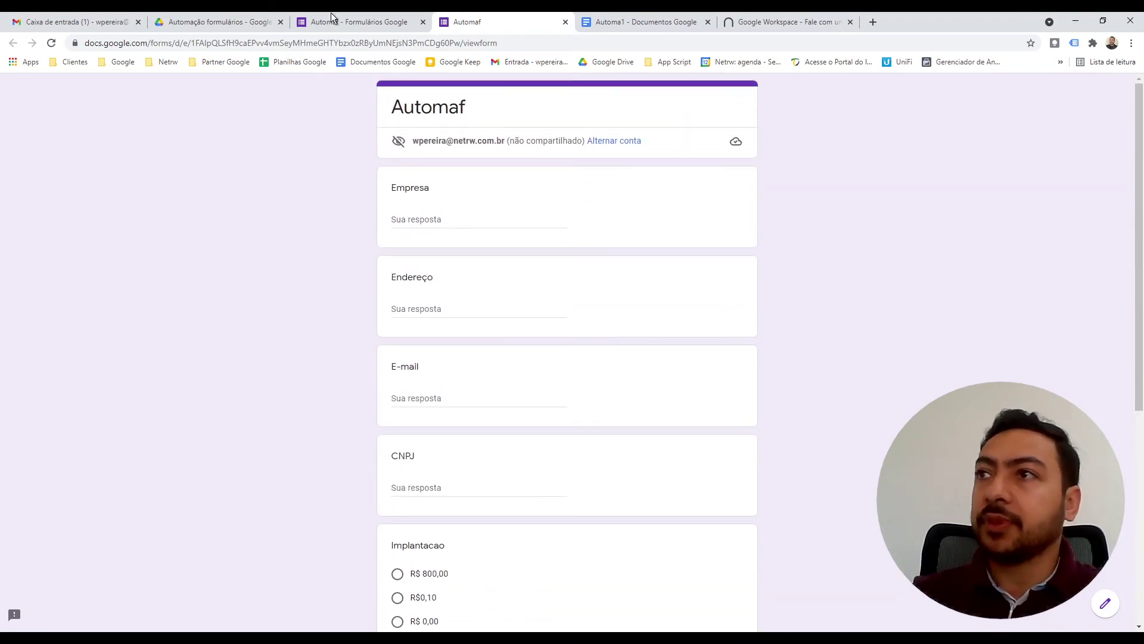
# - Close the Automaf form editor and keep the form preview open
pyautogui.click(373, 24)
pyautogui.click(423, 22)
pyautogui.click(498, 23)
pyautogui.click(373, 23)
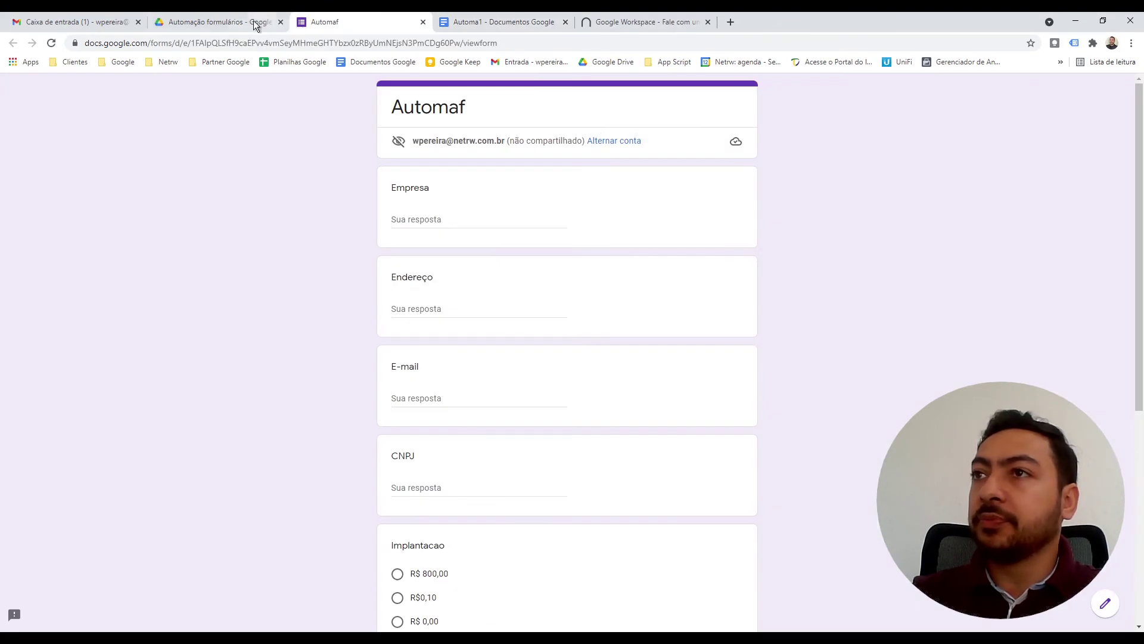
# - Return to the Automação formulários folder, open the AutoS response spreadsheet and show where its script editor is found
pyautogui.click(203, 22)
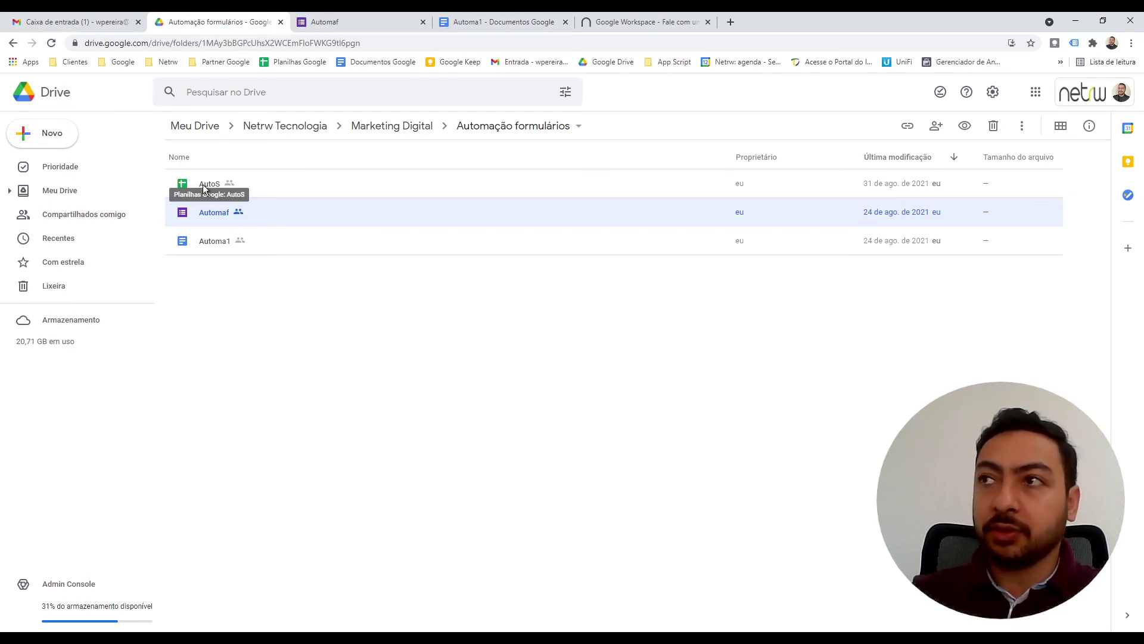
pyautogui.click(405, 22)
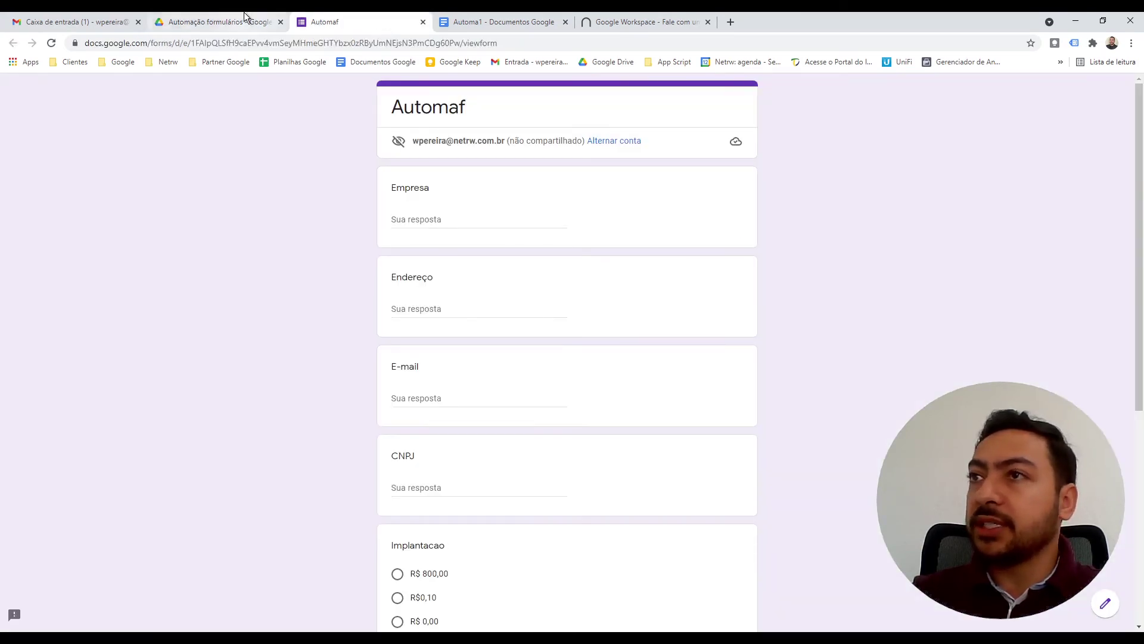
pyautogui.click(218, 22)
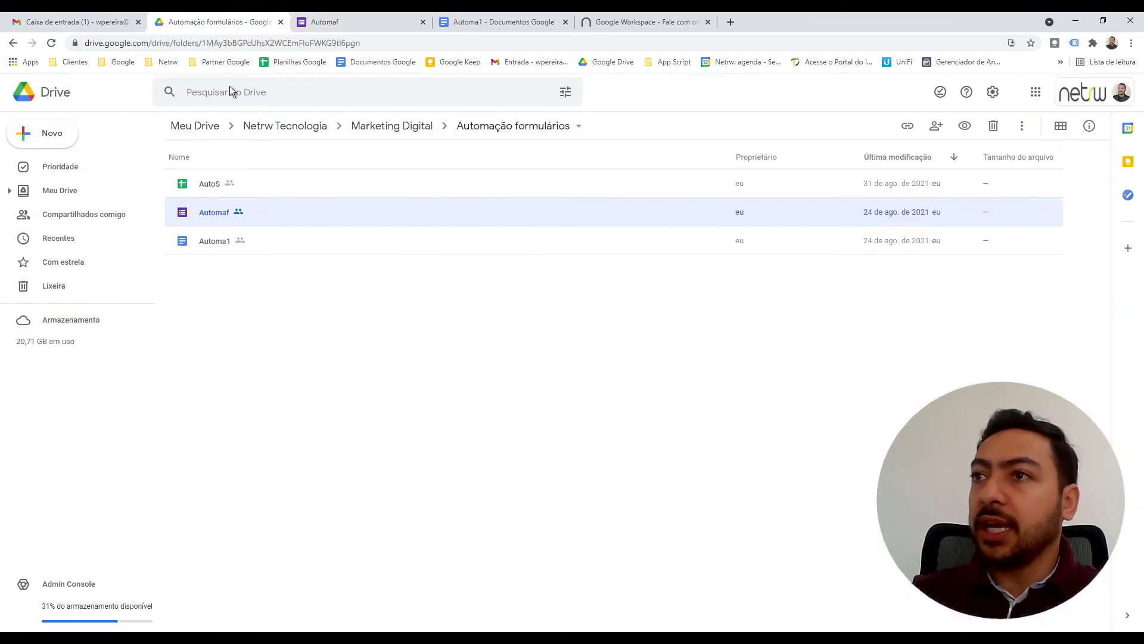
pyautogui.doubleClick(206, 184)
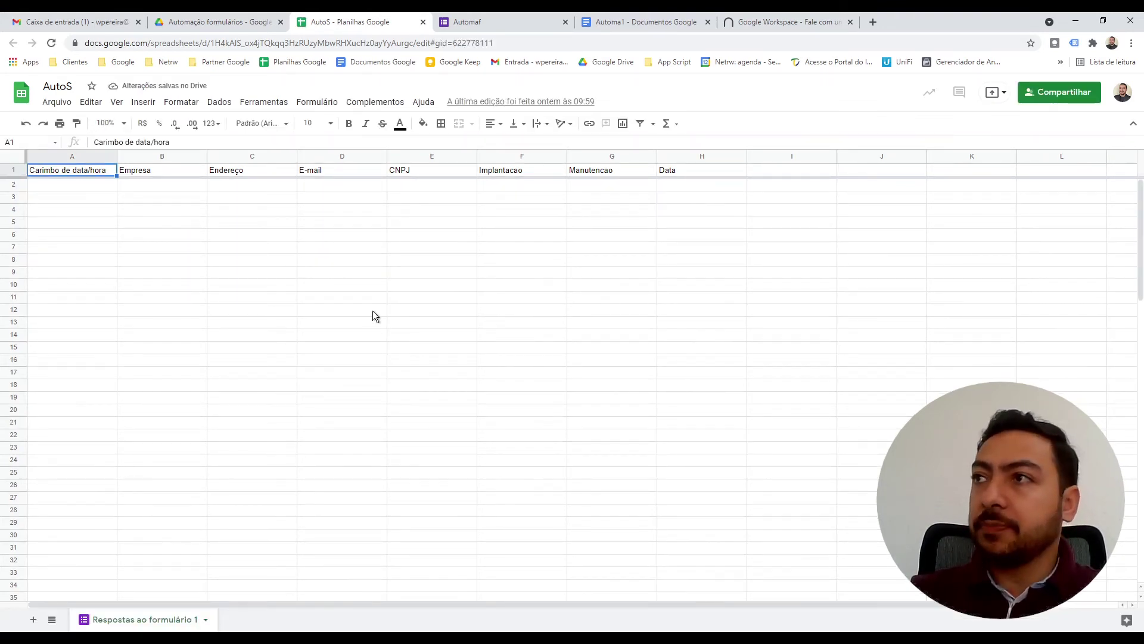
pyautogui.click(265, 103)
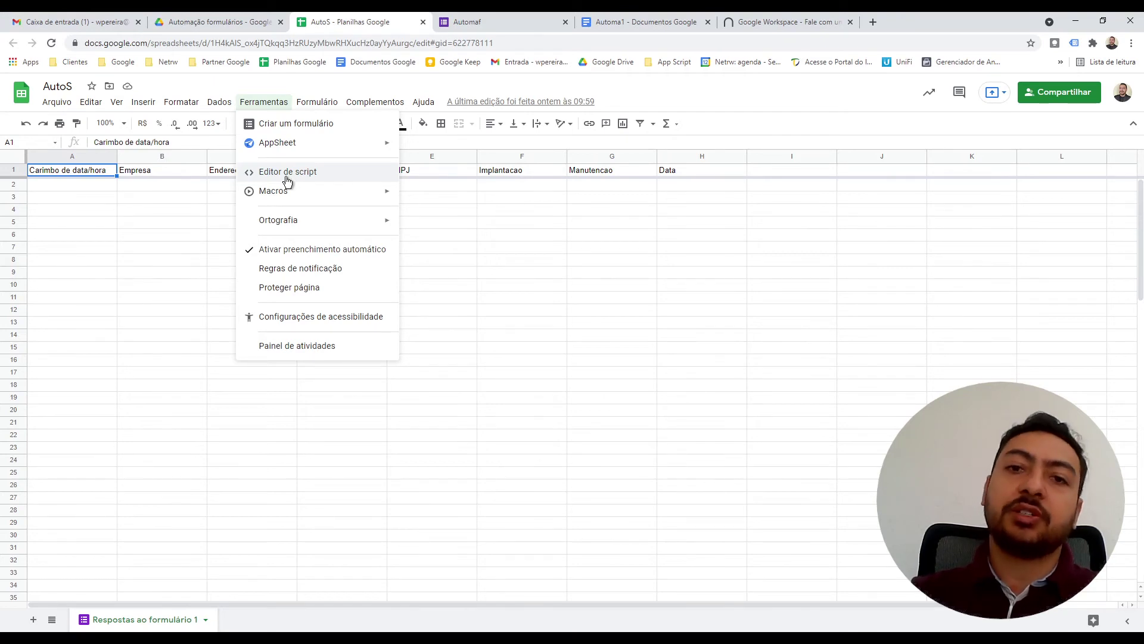
# - Open the Google Apps Script Samples page in a new browser tab and look through its learning resources
pyautogui.click(874, 22)
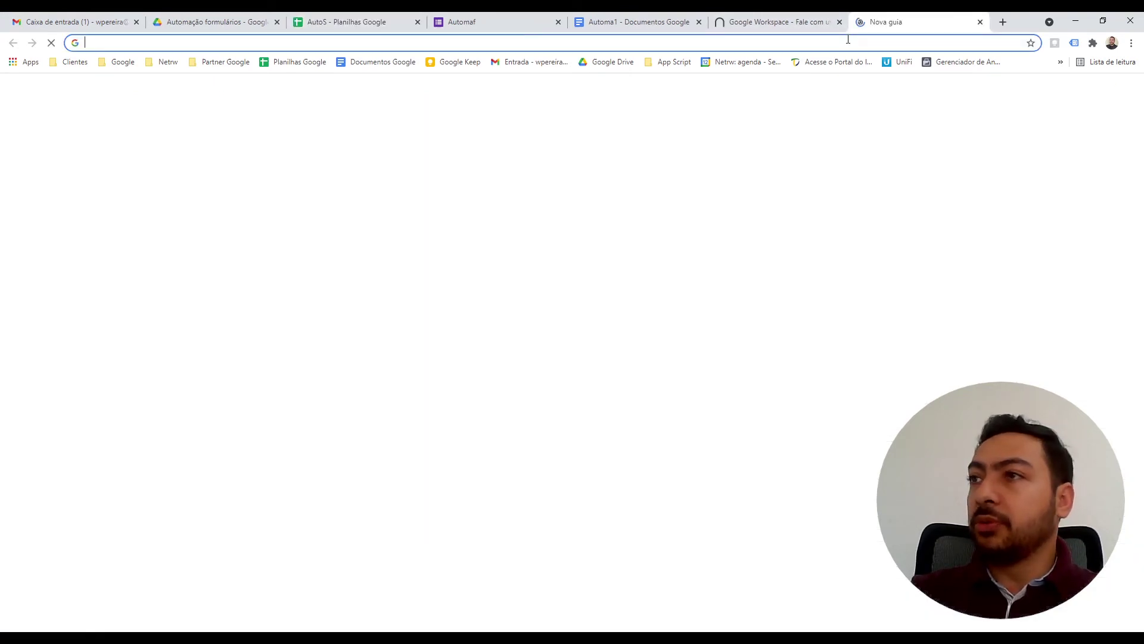
pyautogui.write('a')
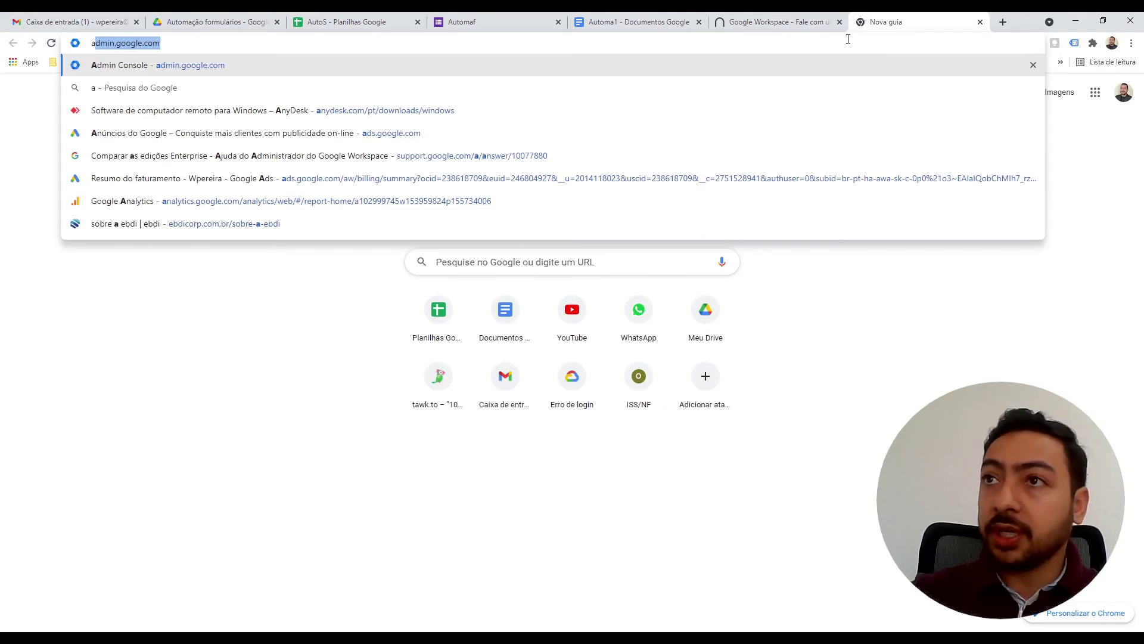
pyautogui.press('BackSpace')
pyautogui.press('BackSpace')
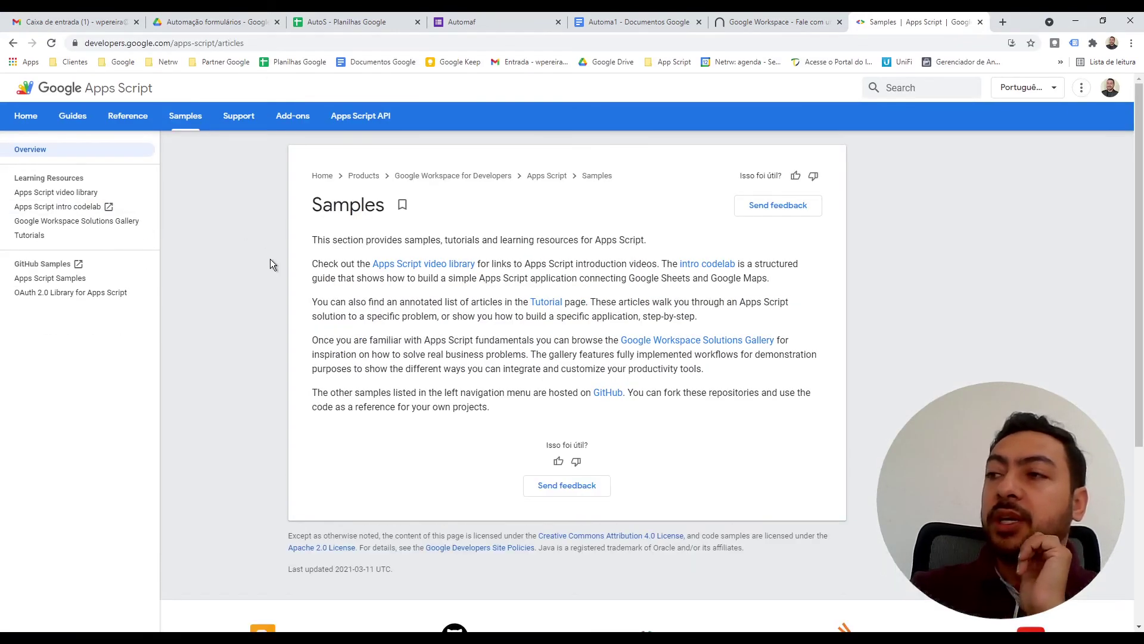
pyautogui.scroll(-2, 270, 259)
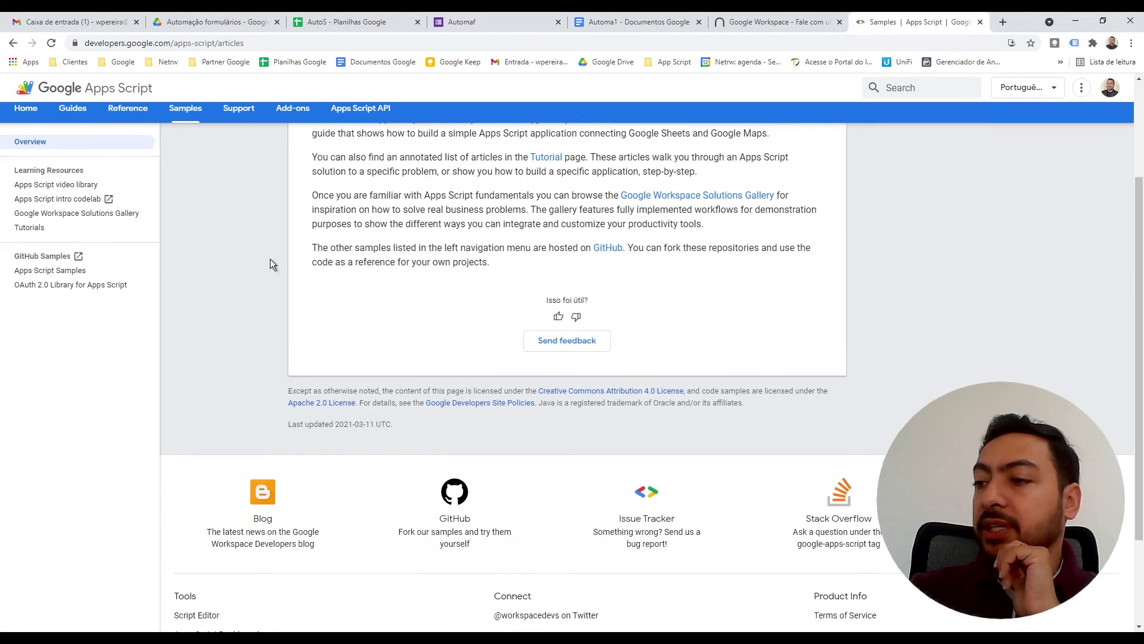
pyautogui.scroll(-2, 270, 259)
pyautogui.scroll(4, 270, 258)
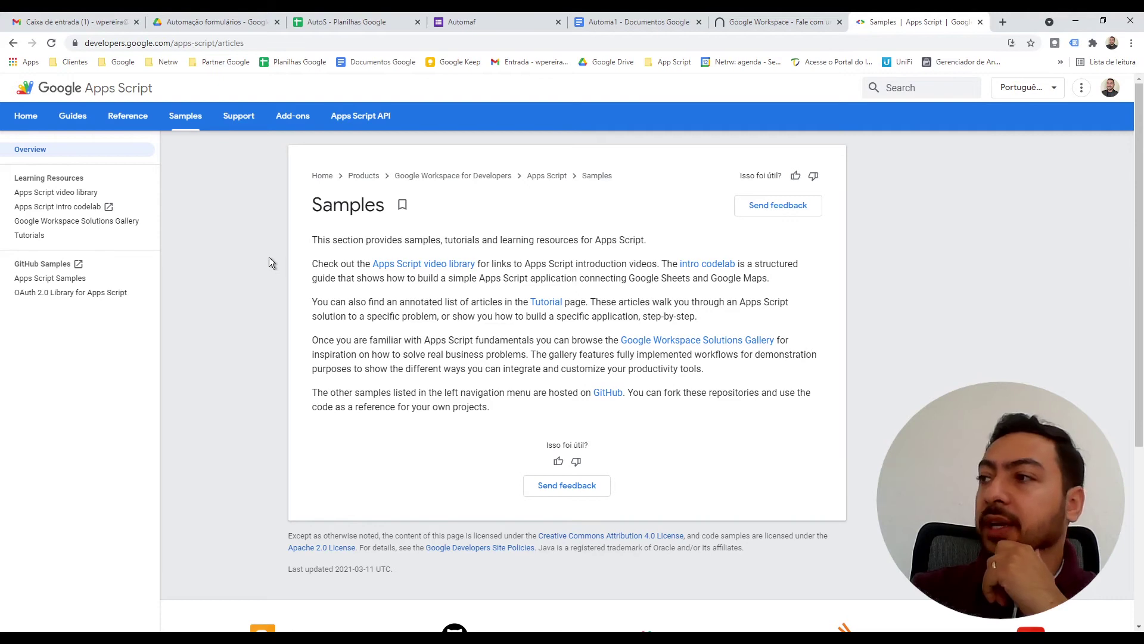
# - Open the Google Workspace Solutions Gallery and browse its sample solutions, from news sentiment analysis to mail merge and onboarding
pyautogui.click(714, 341)
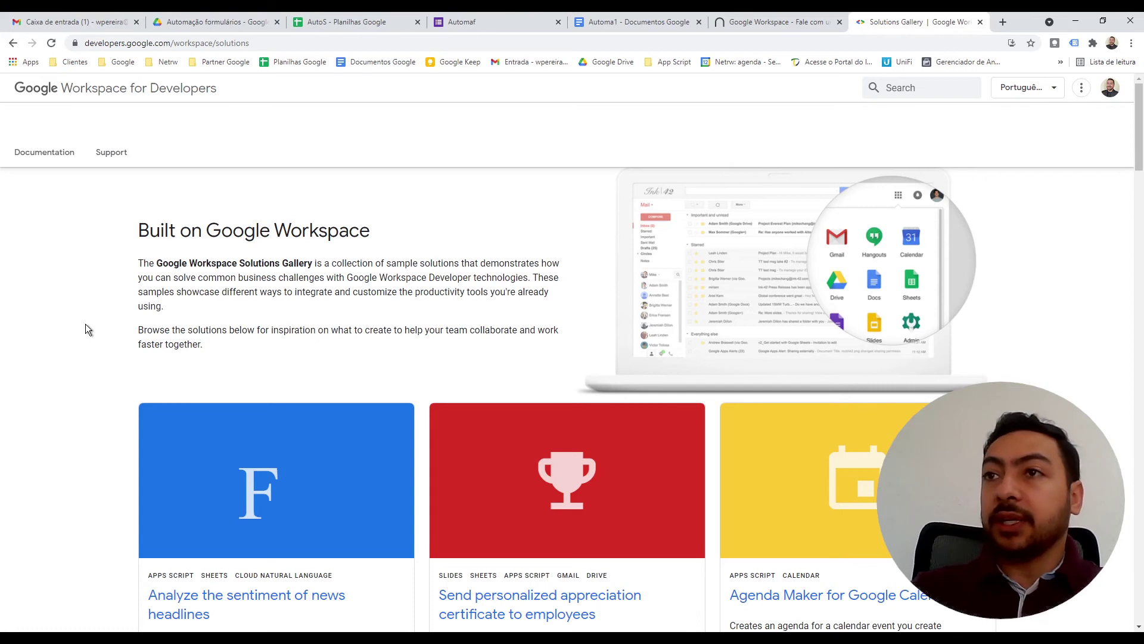
pyautogui.scroll(-3, 78, 322)
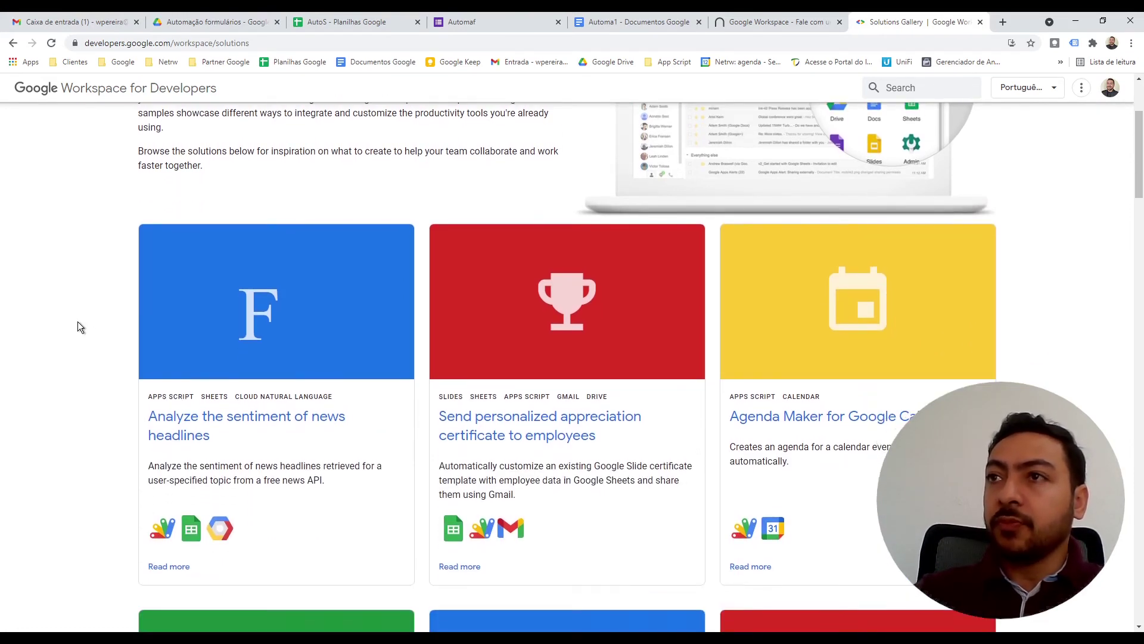
pyautogui.scroll(3, 78, 325)
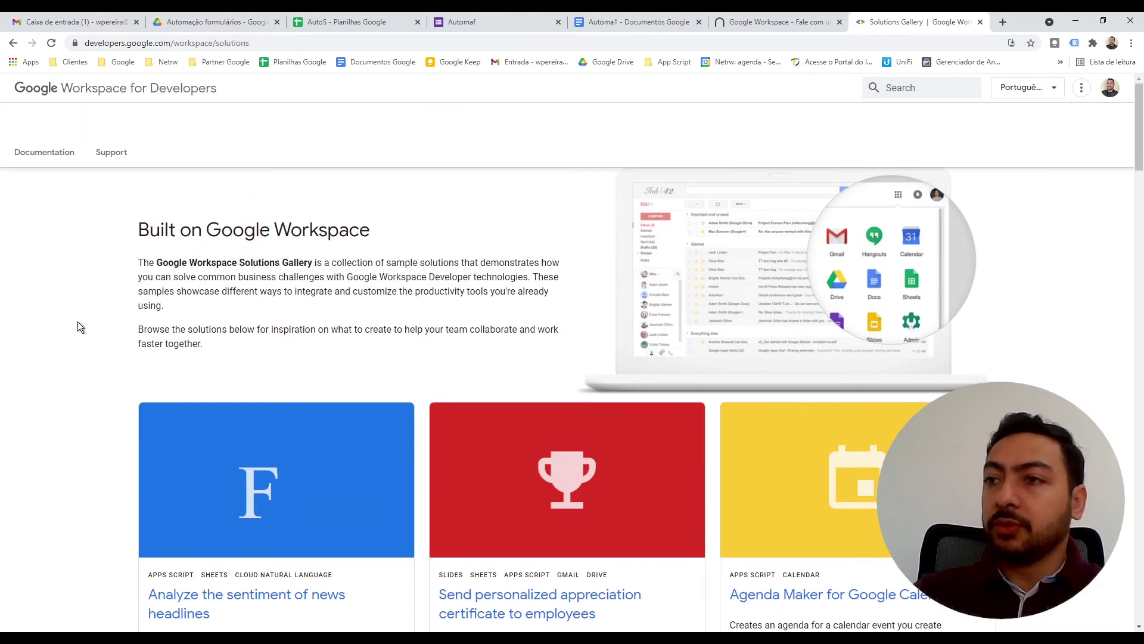
pyautogui.scroll(-2, 77, 325)
pyautogui.scroll(-2, 77, 326)
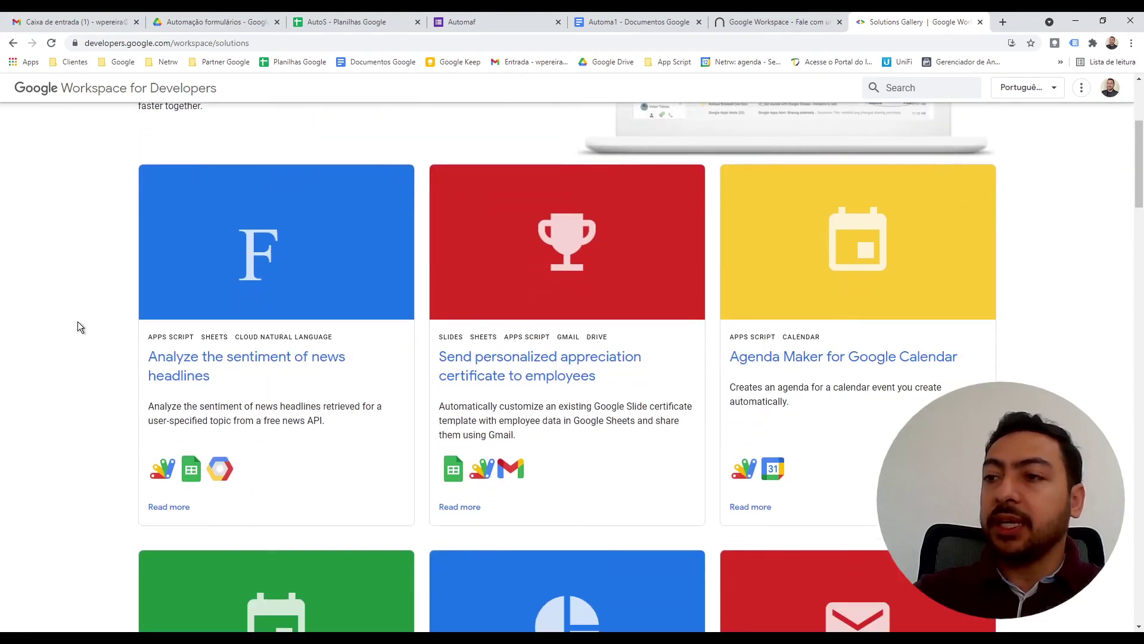
pyautogui.scroll(-1, 78, 327)
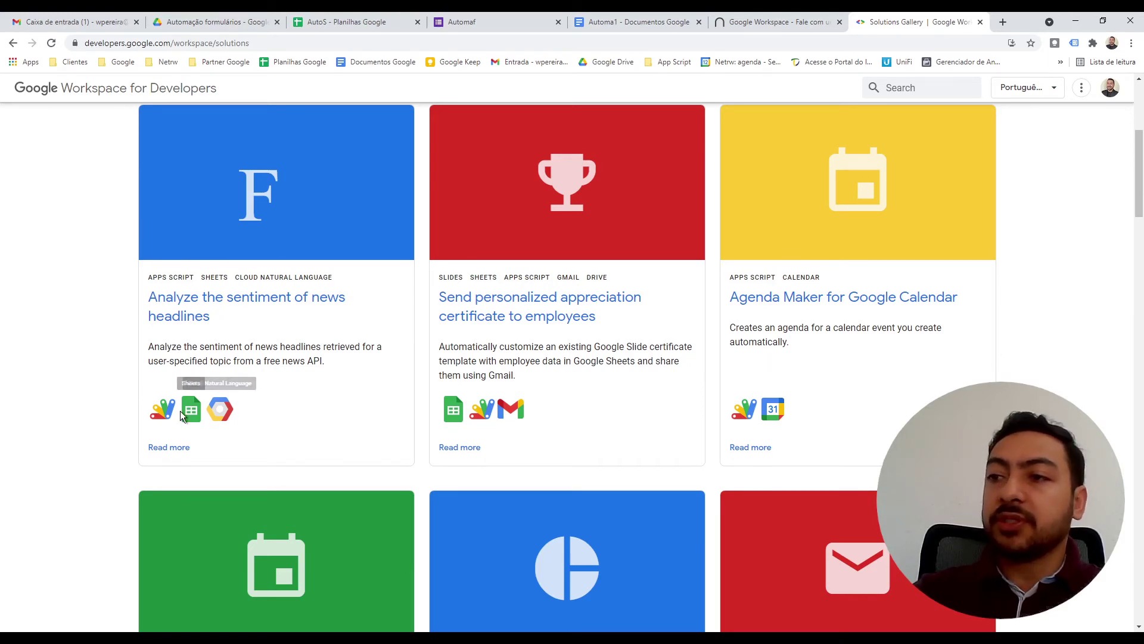
pyautogui.scroll(-1, 115, 408)
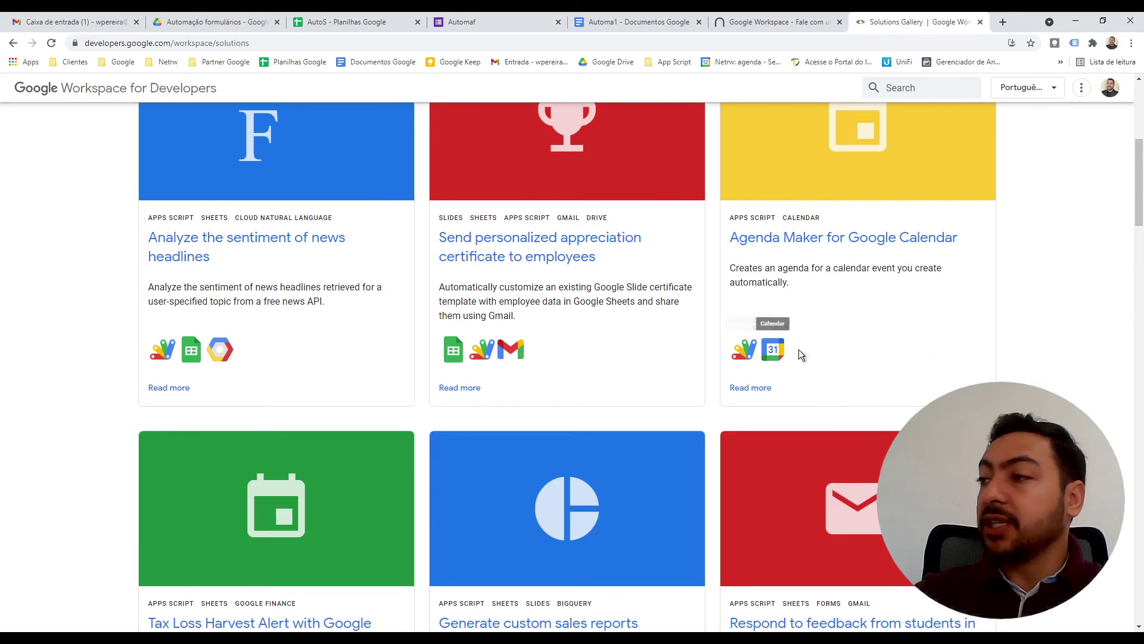
pyautogui.scroll(-2, 1024, 364)
pyautogui.scroll(-3, 1024, 361)
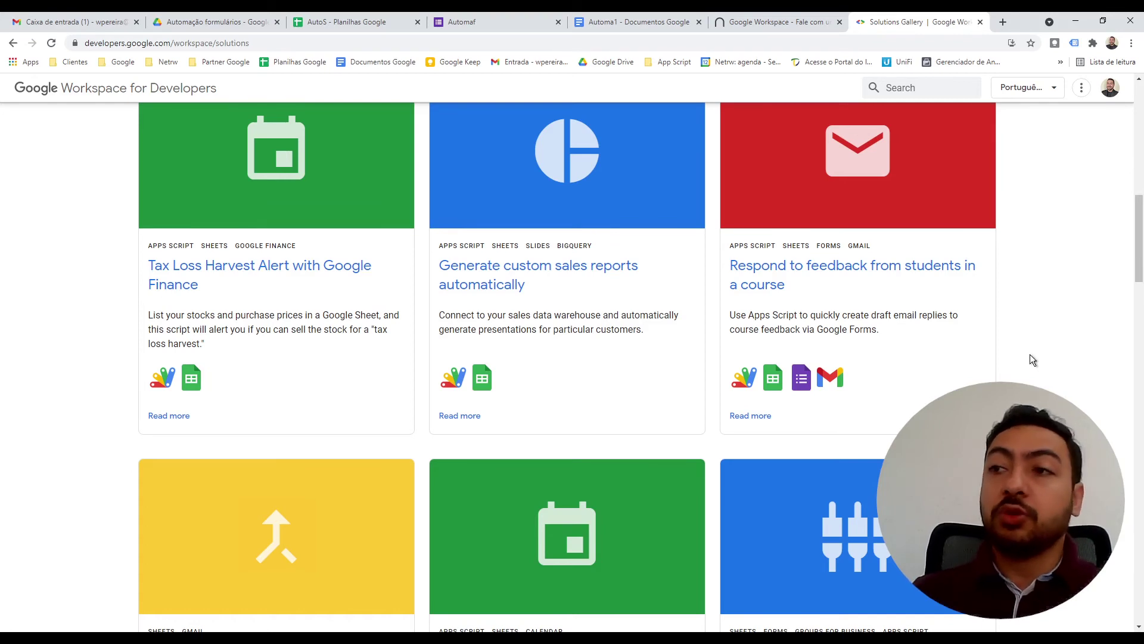
pyautogui.scroll(-2, 1029, 354)
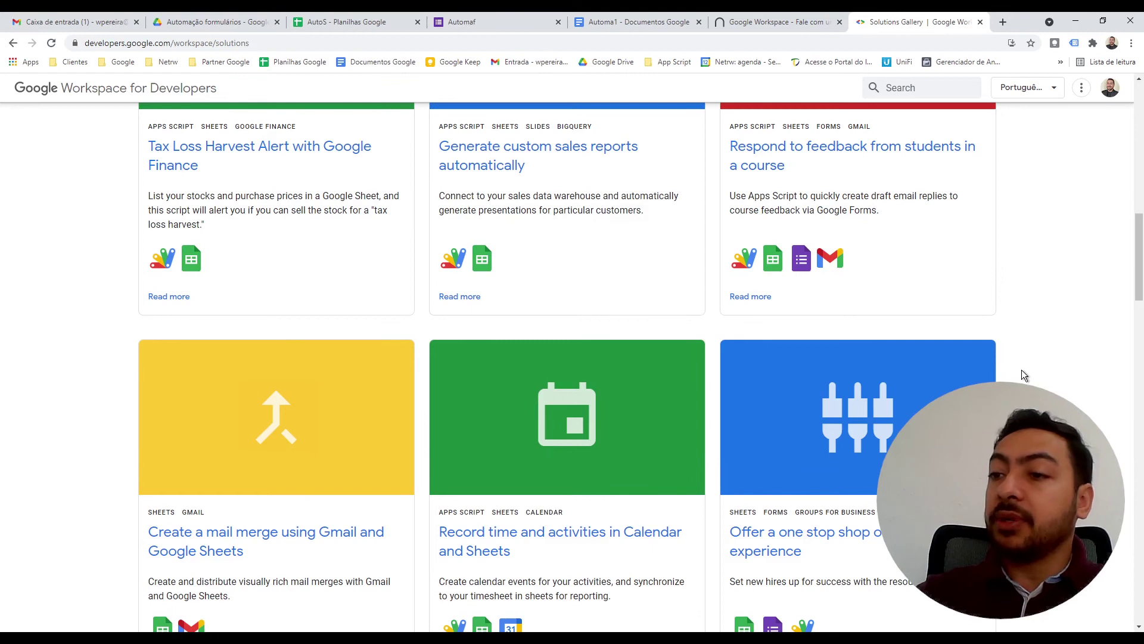
pyautogui.scroll(-1, 1021, 370)
pyautogui.scroll(-1, 1021, 374)
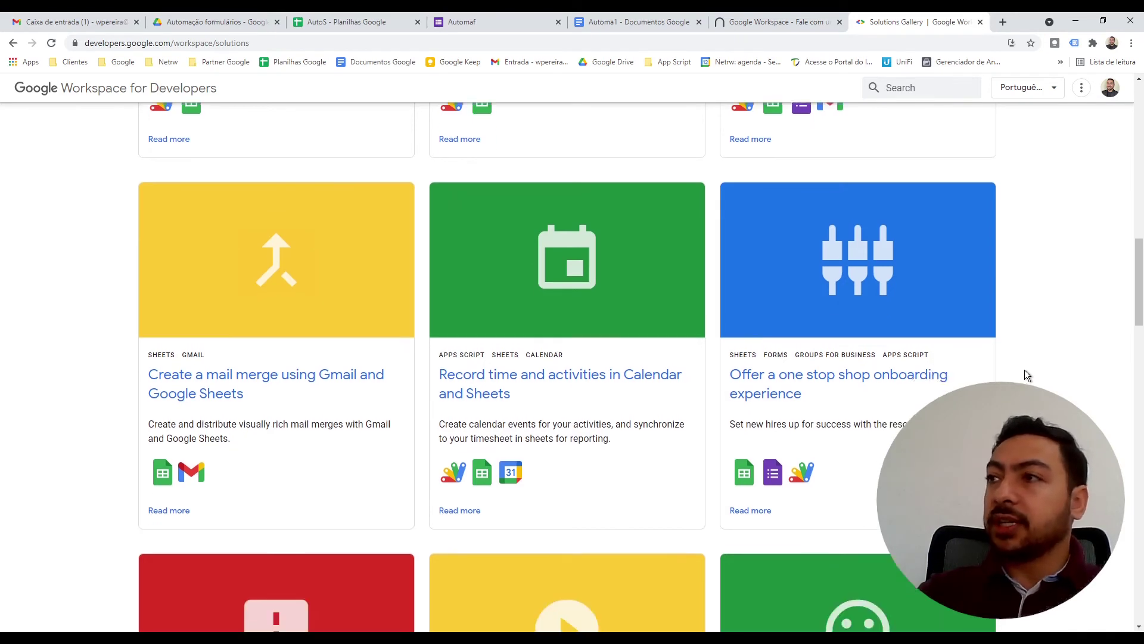
# - Return to the AutoS response spreadsheet and open its script editor, continuing with the preselected company account
pyautogui.scroll(-1, 1024, 371)
pyautogui.scroll(3, 1025, 371)
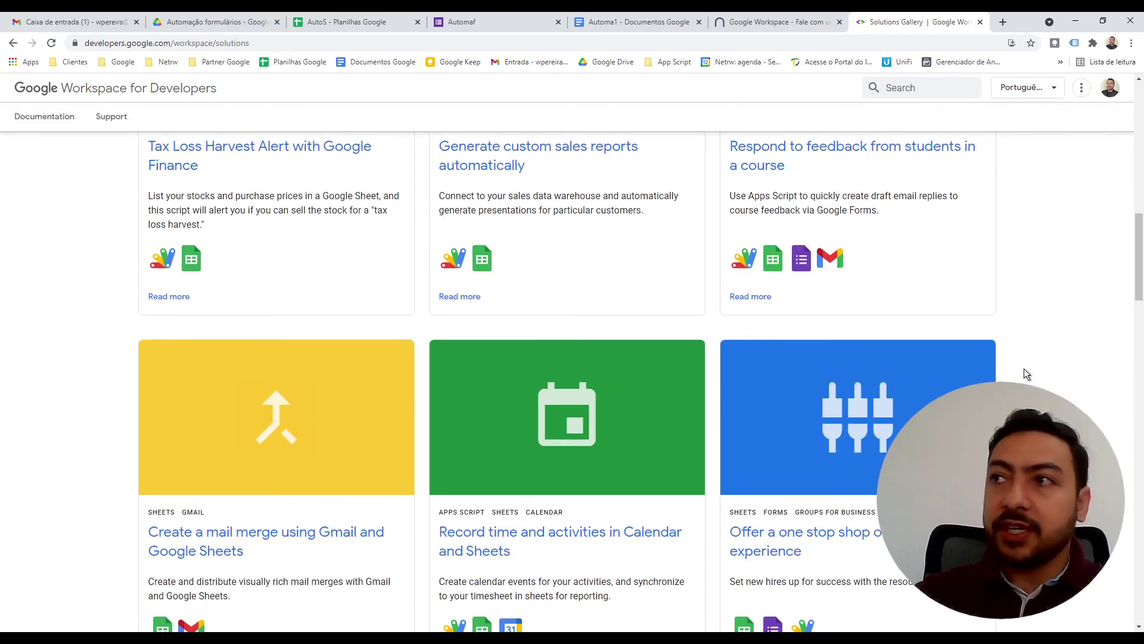
pyautogui.click(351, 22)
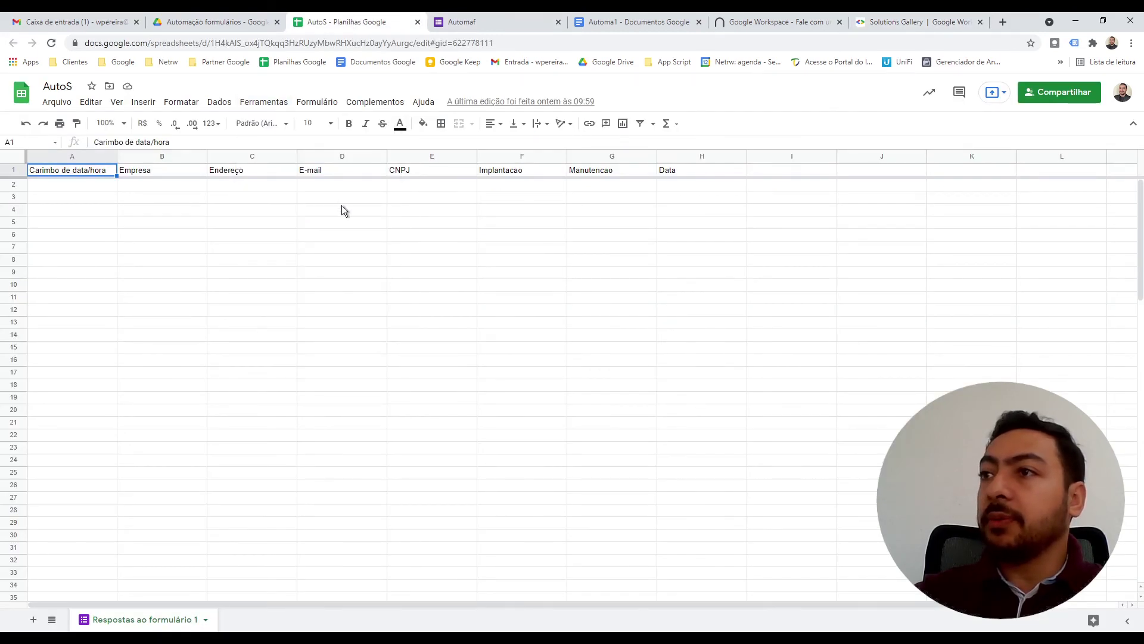
pyautogui.click(264, 102)
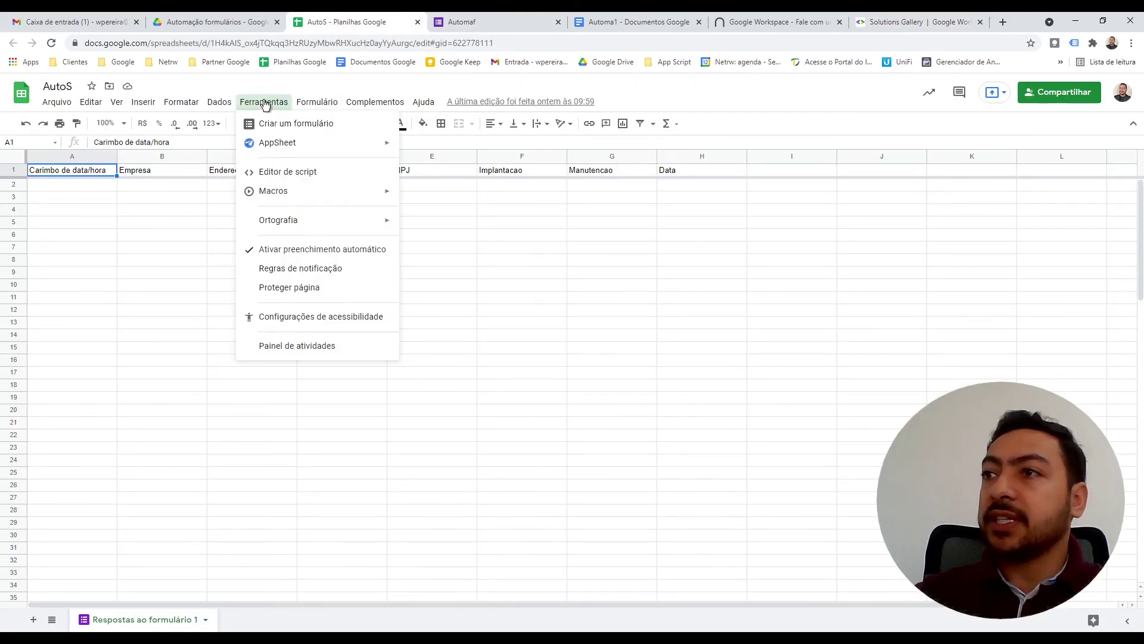
pyautogui.click(274, 176)
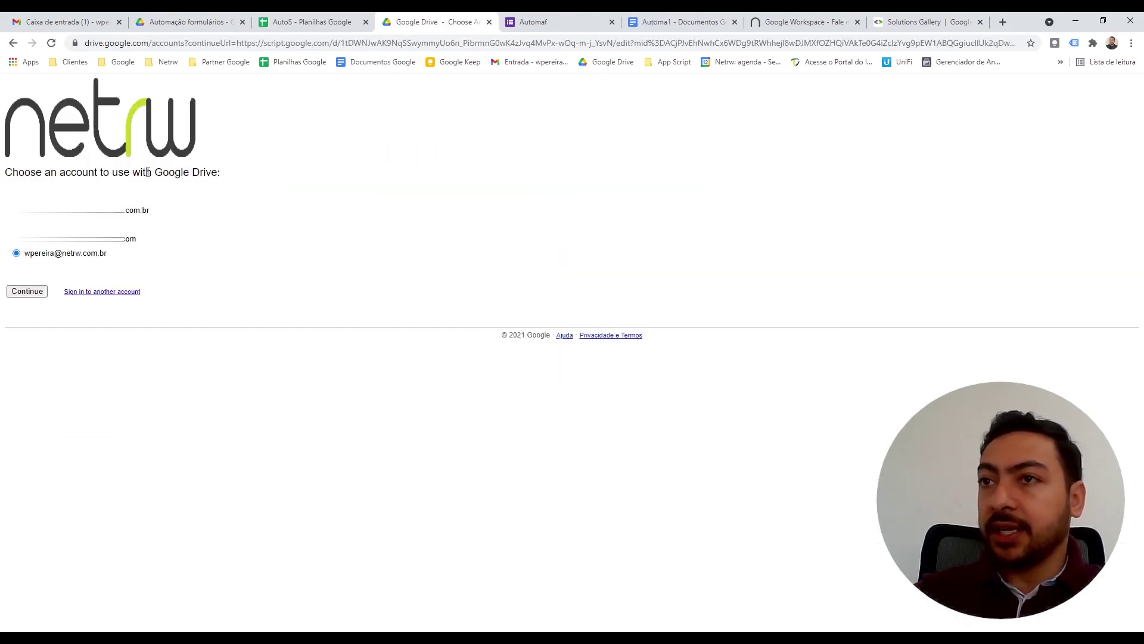
pyautogui.click(26, 292)
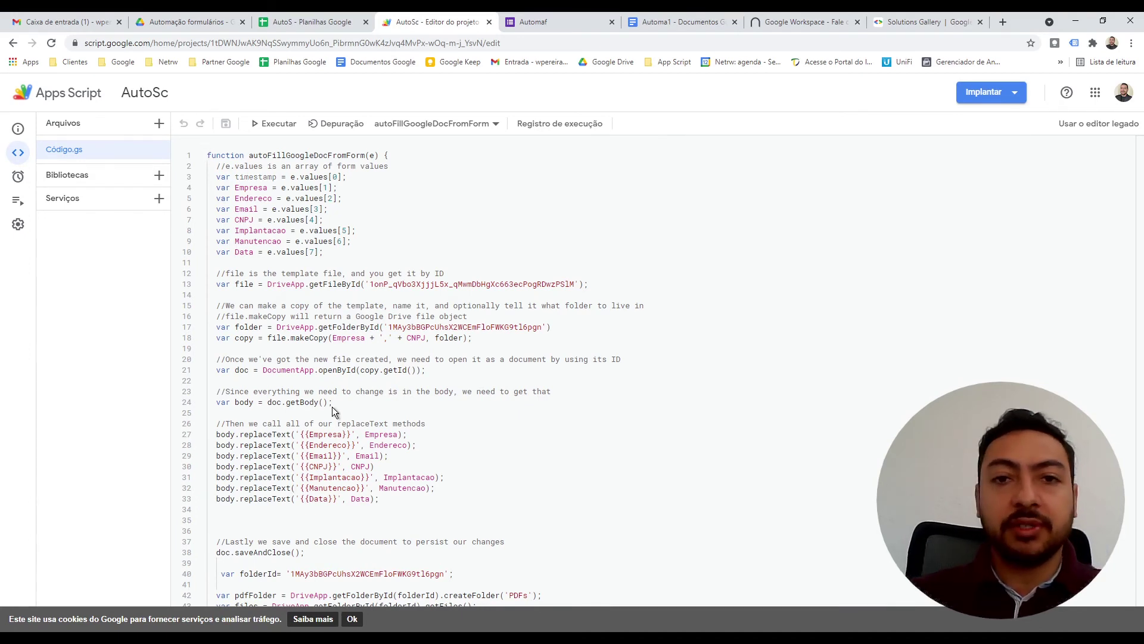
# - Examine the start of autoFillGoogleDocFromForm, where the form values are assigned to variables such as Empresa, Endereco, Email and Manutencao
pyautogui.moveTo(216, 165); pyautogui.dragTo(538, 436)
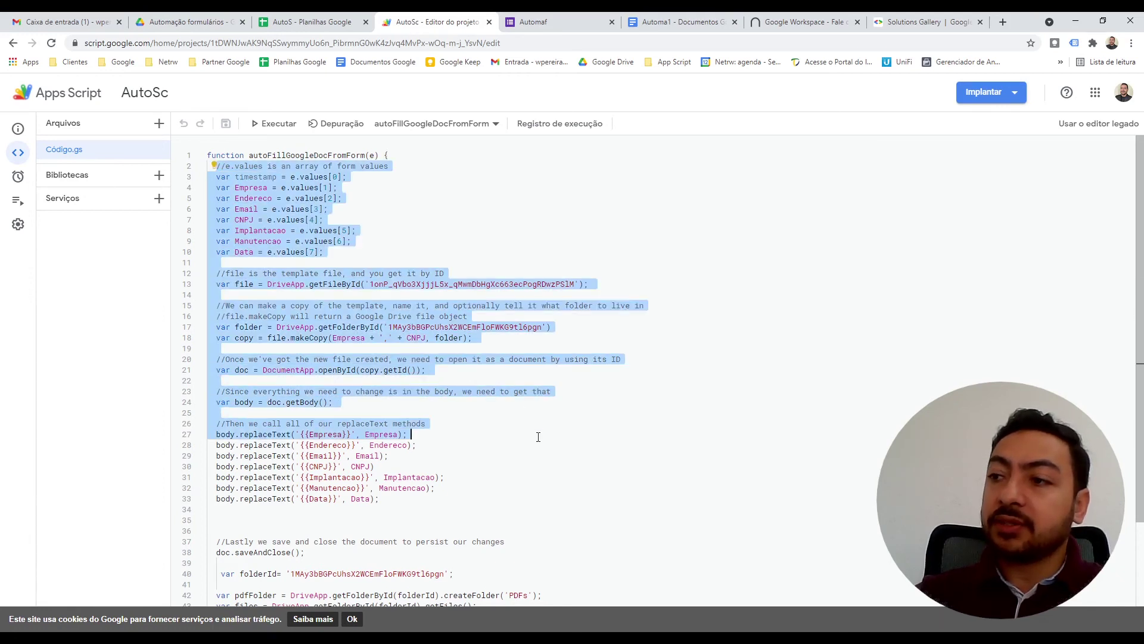
pyautogui.click(518, 438)
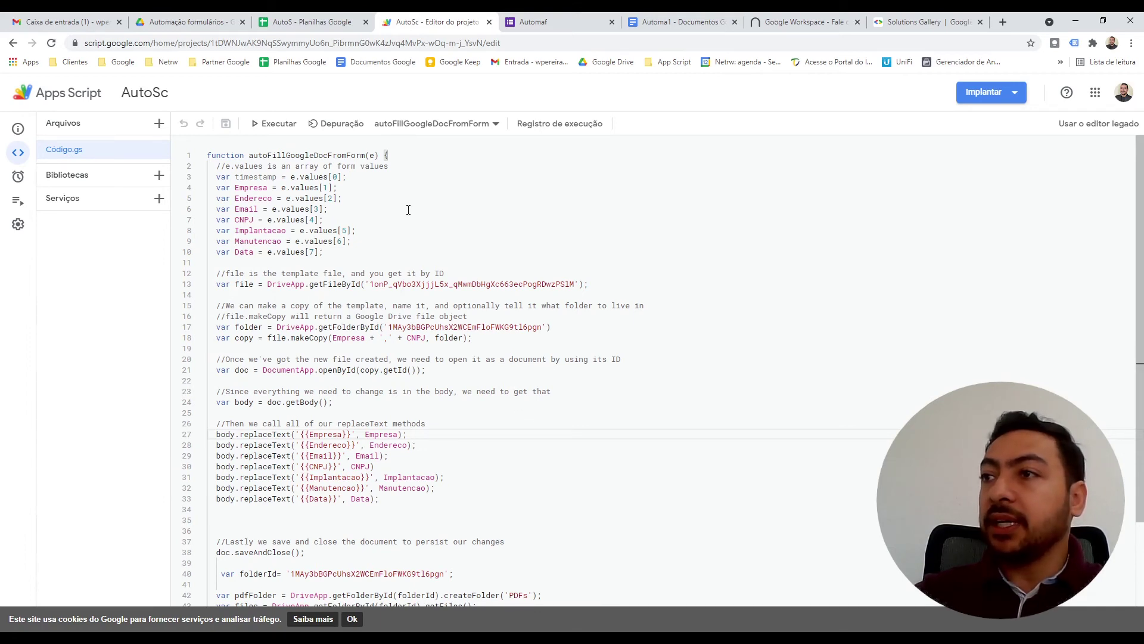
pyautogui.moveTo(208, 156); pyautogui.dragTo(431, 250)
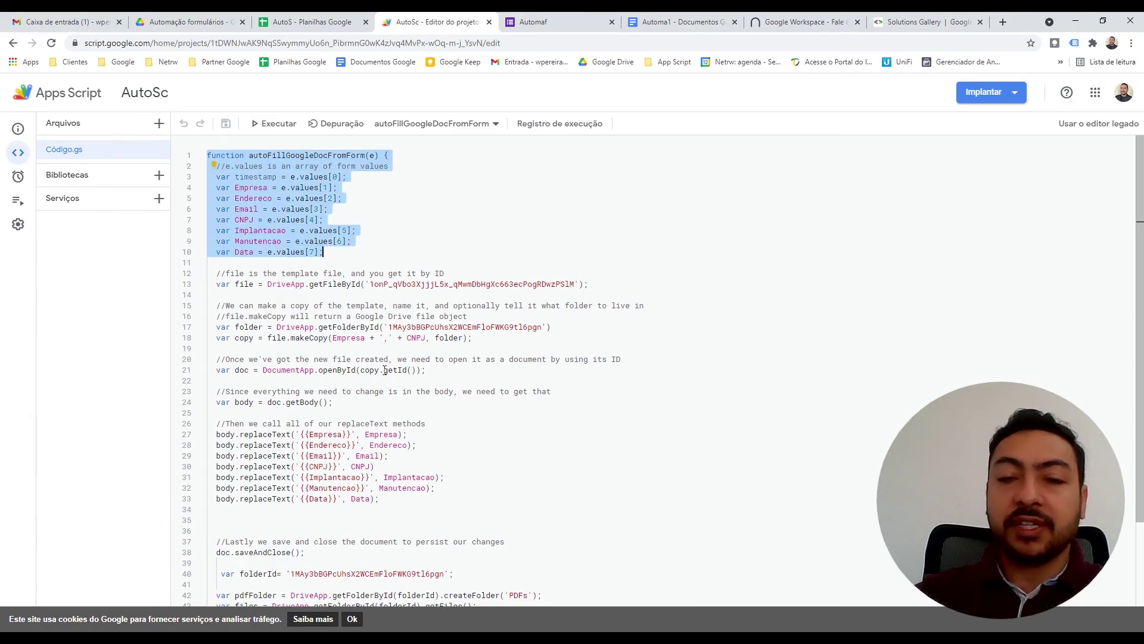
pyautogui.click(400, 195)
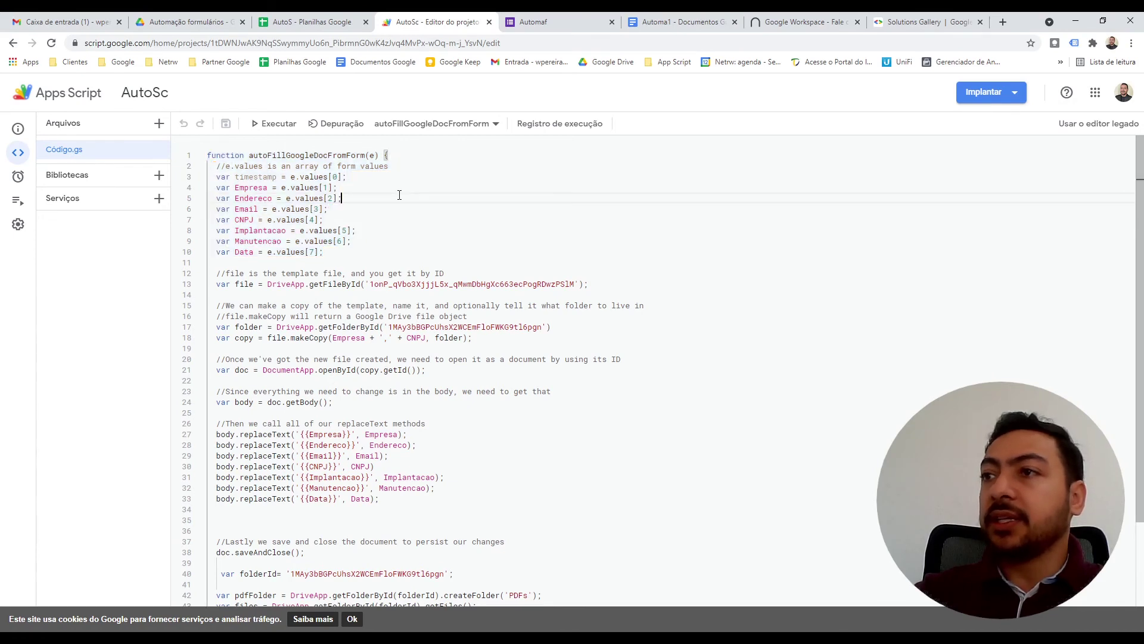
pyautogui.moveTo(227, 156); pyautogui.dragTo(396, 254)
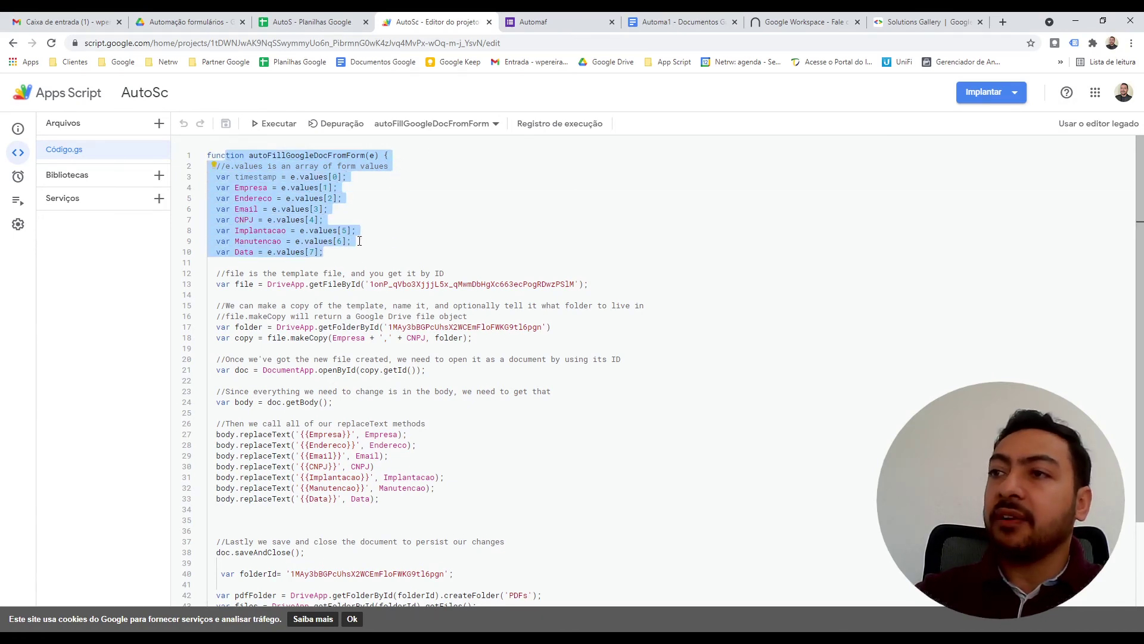
pyautogui.click(253, 187)
pyautogui.click(251, 198)
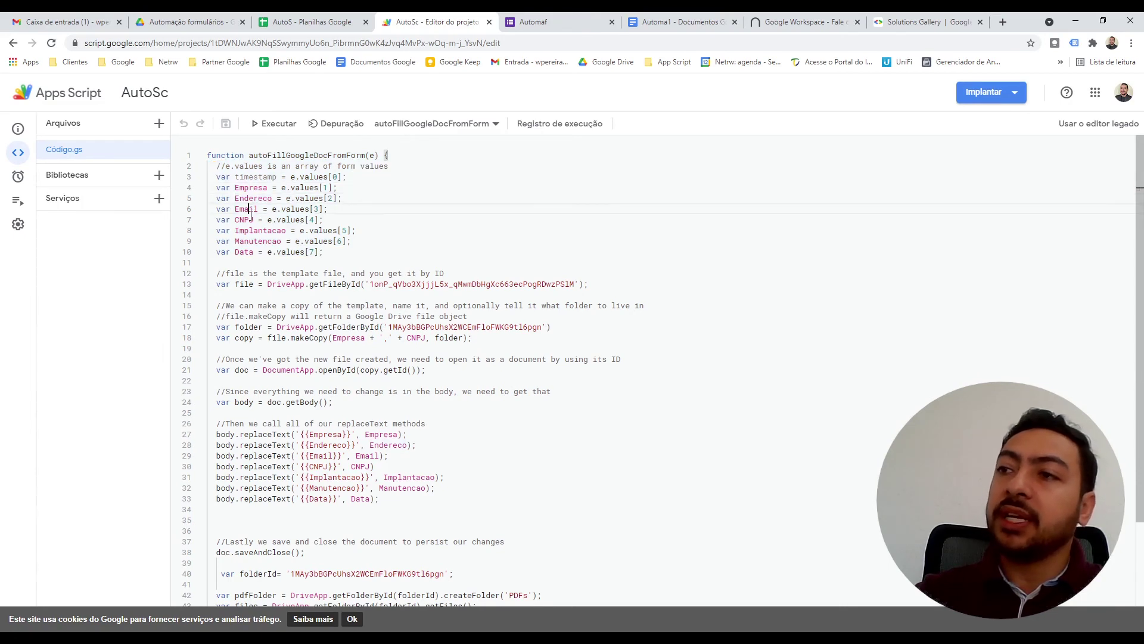
pyautogui.click(248, 241)
# - Examine the script lines that fetch the template by ID, set the destination folder and name the copy from Empresa and CNPJ
pyautogui.moveTo(263, 284); pyautogui.dragTo(593, 285)
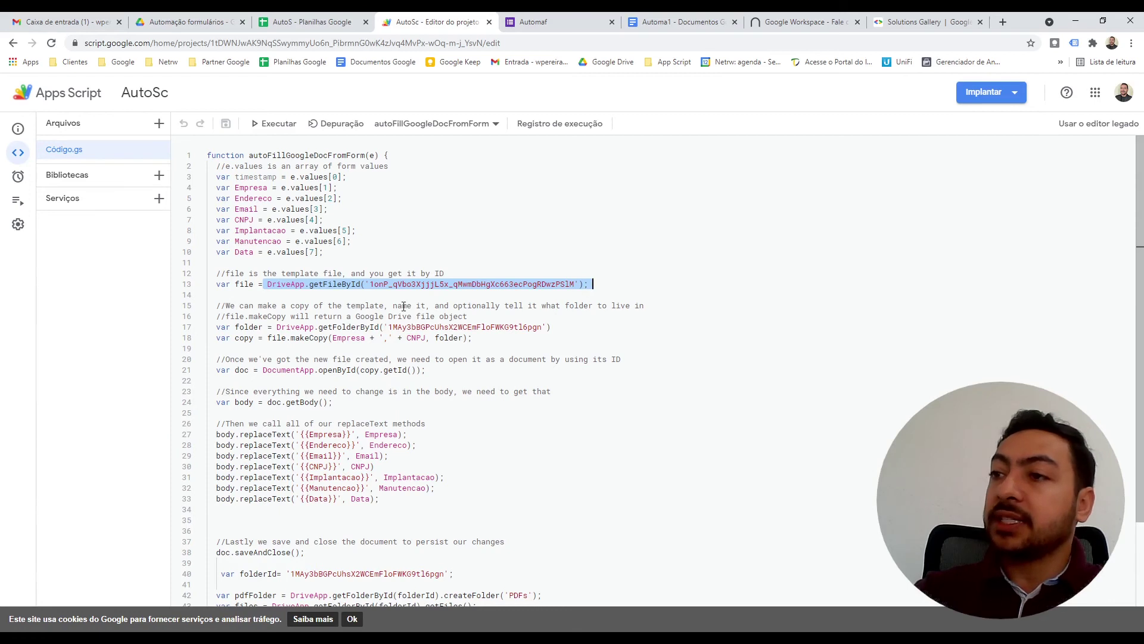
pyautogui.moveTo(555, 327); pyautogui.dragTo(340, 328)
pyautogui.moveTo(475, 338); pyautogui.dragTo(327, 338)
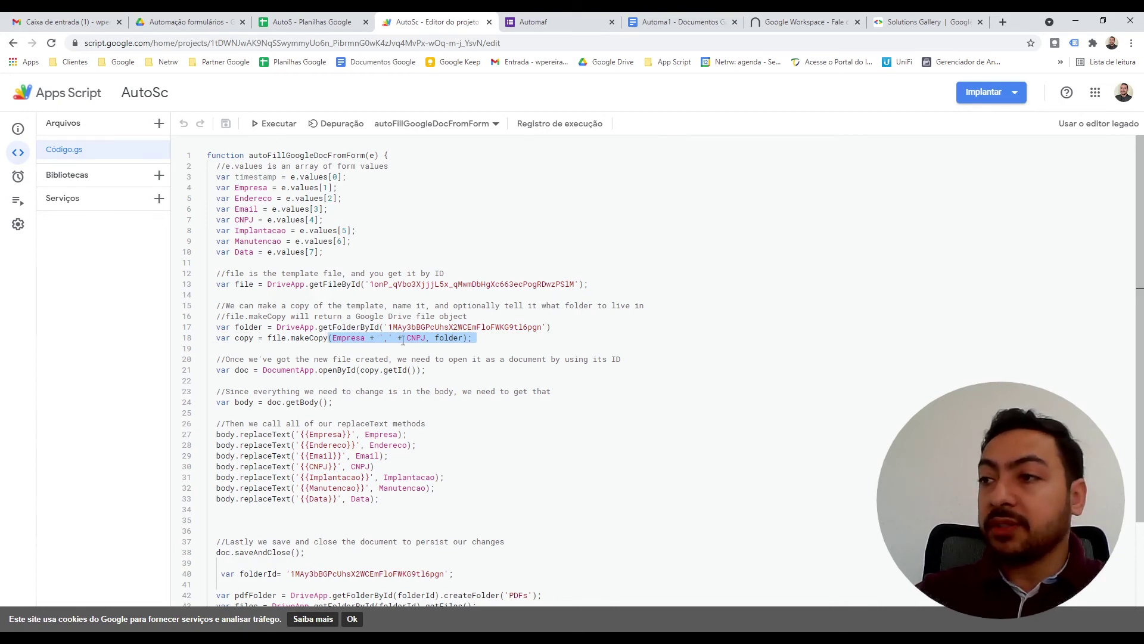
pyautogui.click(352, 338)
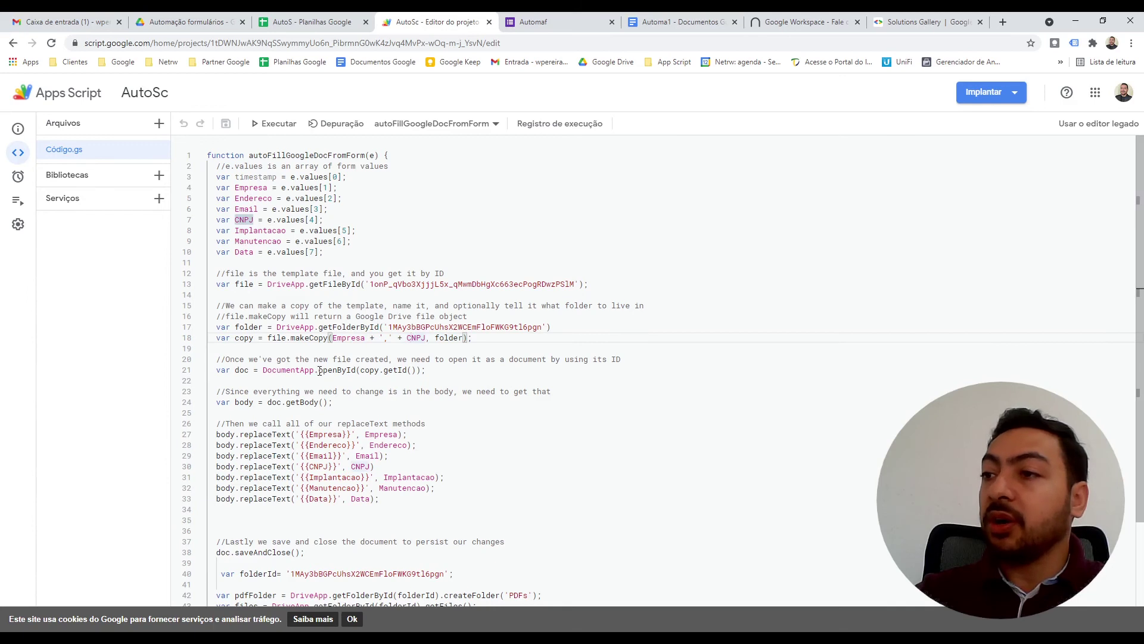
# - Examine the replaceText lines that pair each template tag with its variable, and the closing code that creates the PDFs
pyautogui.scroll(-2, 404, 379)
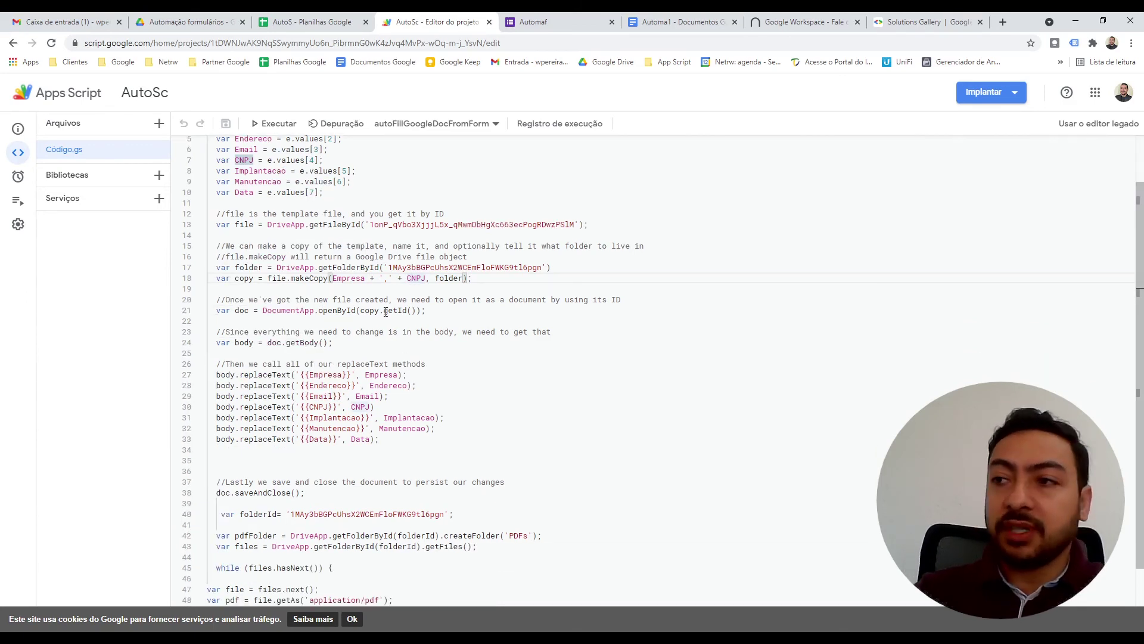
pyautogui.click(326, 374)
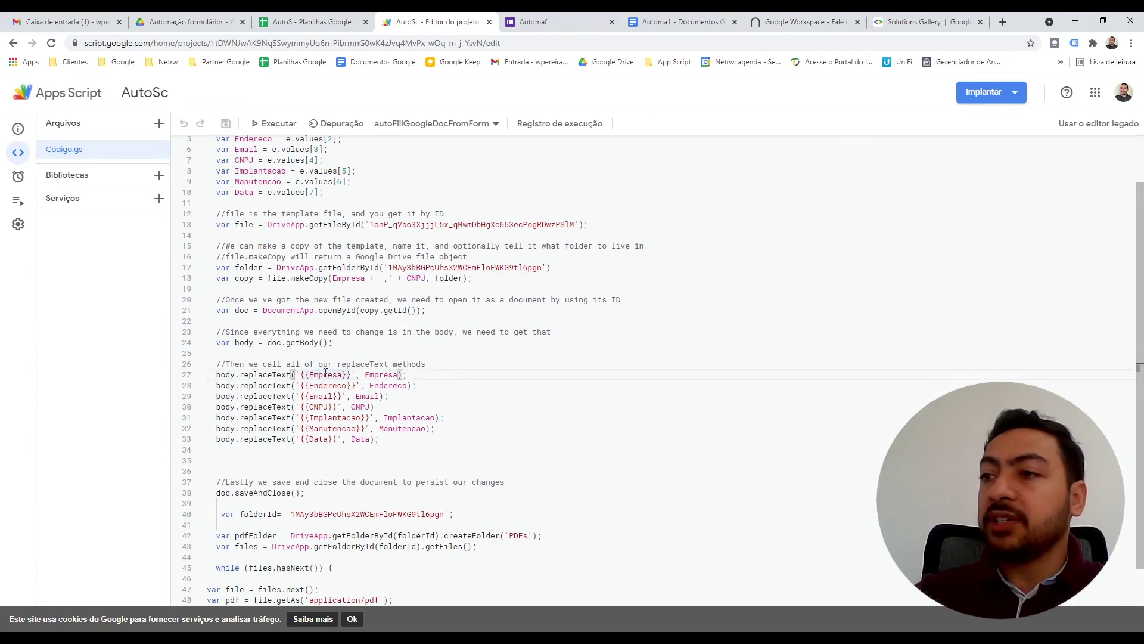
pyautogui.click(376, 375)
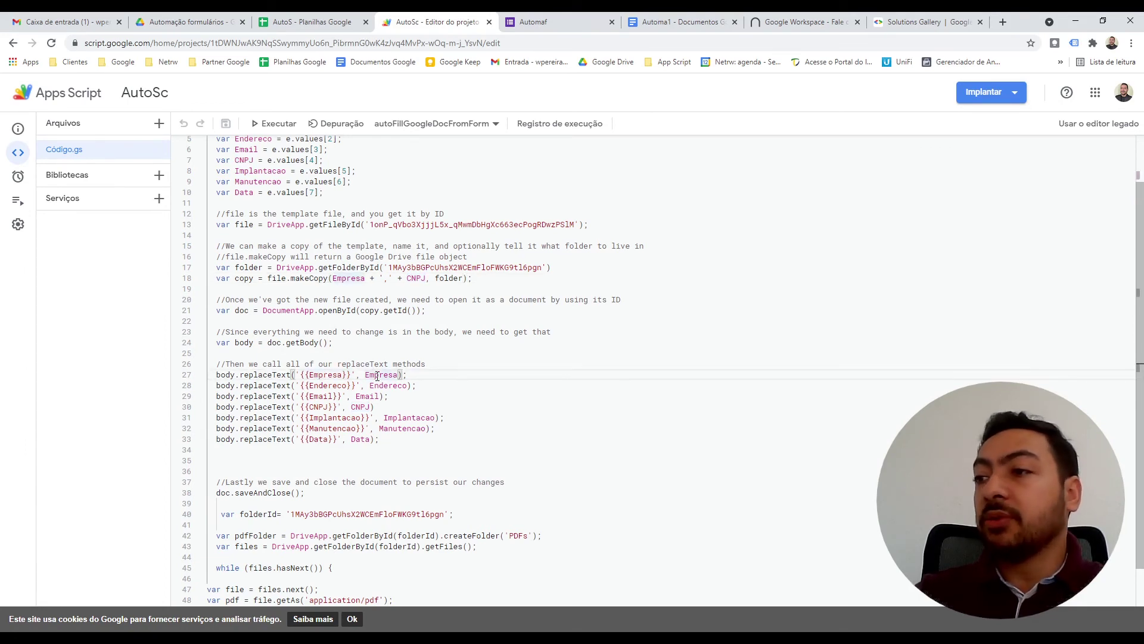
pyautogui.click(325, 384)
pyautogui.click(380, 385)
pyautogui.click(371, 407)
pyautogui.scroll(-1, 368, 411)
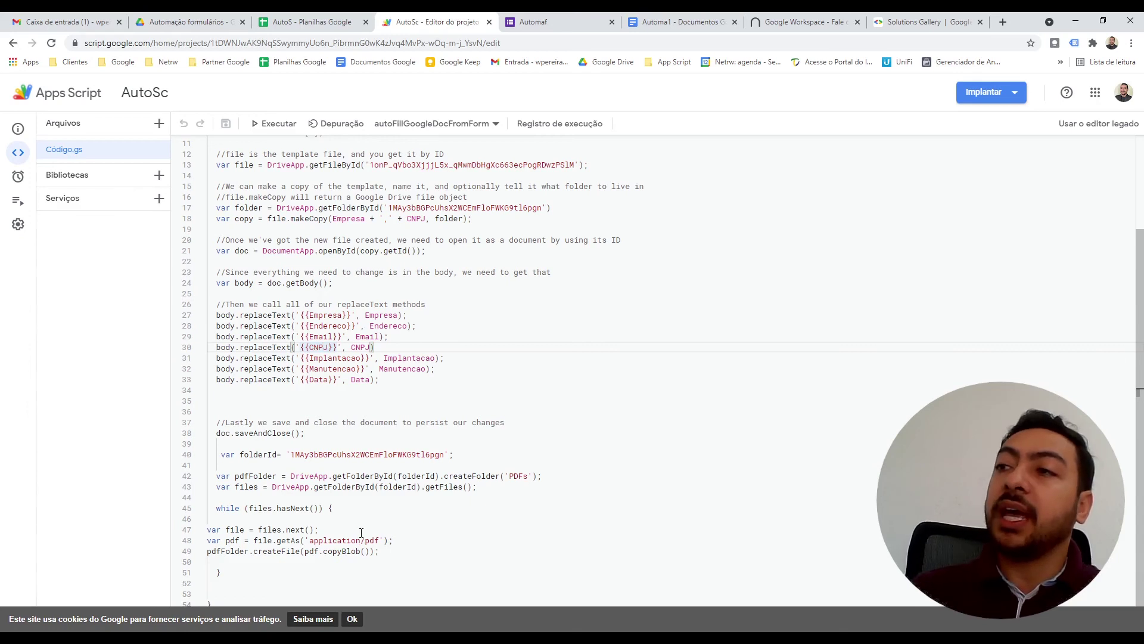
pyautogui.scroll(2, 361, 532)
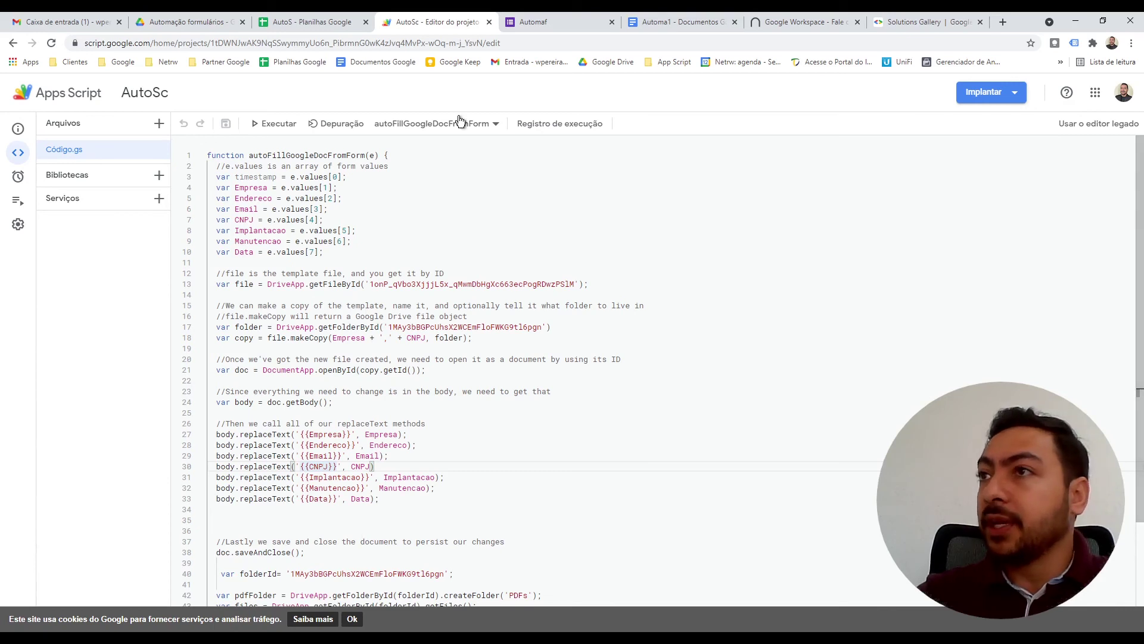
# - Go to the Automaf form and enter "Teste6" as Empresa and "Endereço qualquer" as Endereço
pyautogui.click(545, 21)
pyautogui.click(453, 219)
pyautogui.click(338, 215)
pyautogui.click(430, 220)
pyautogui.write('Teste')
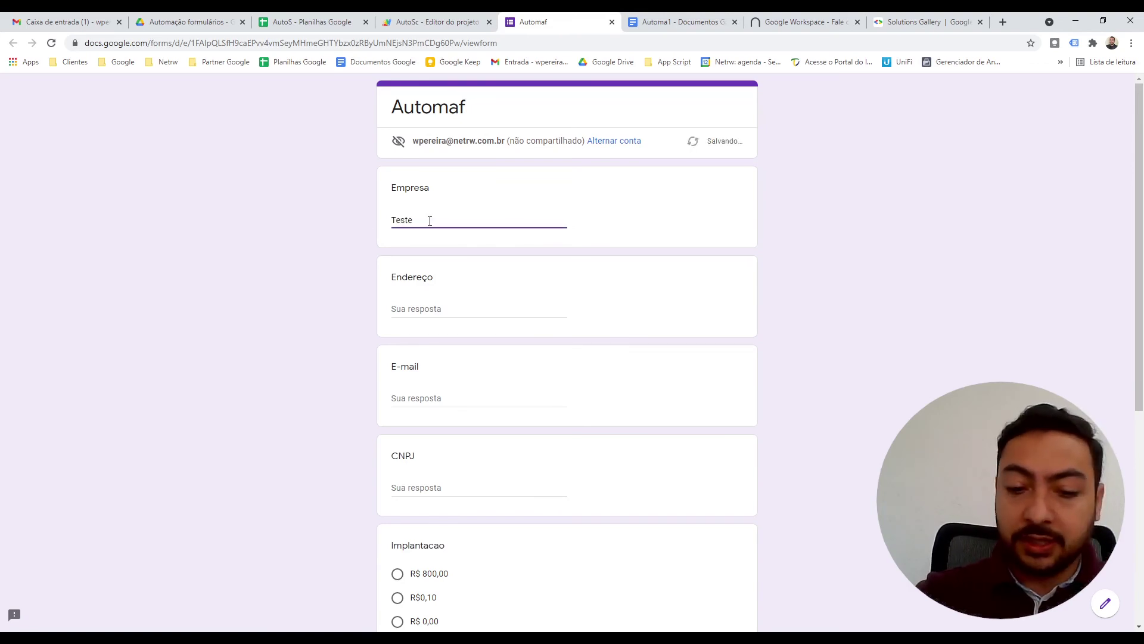
pyautogui.write('6')
pyautogui.click(422, 308)
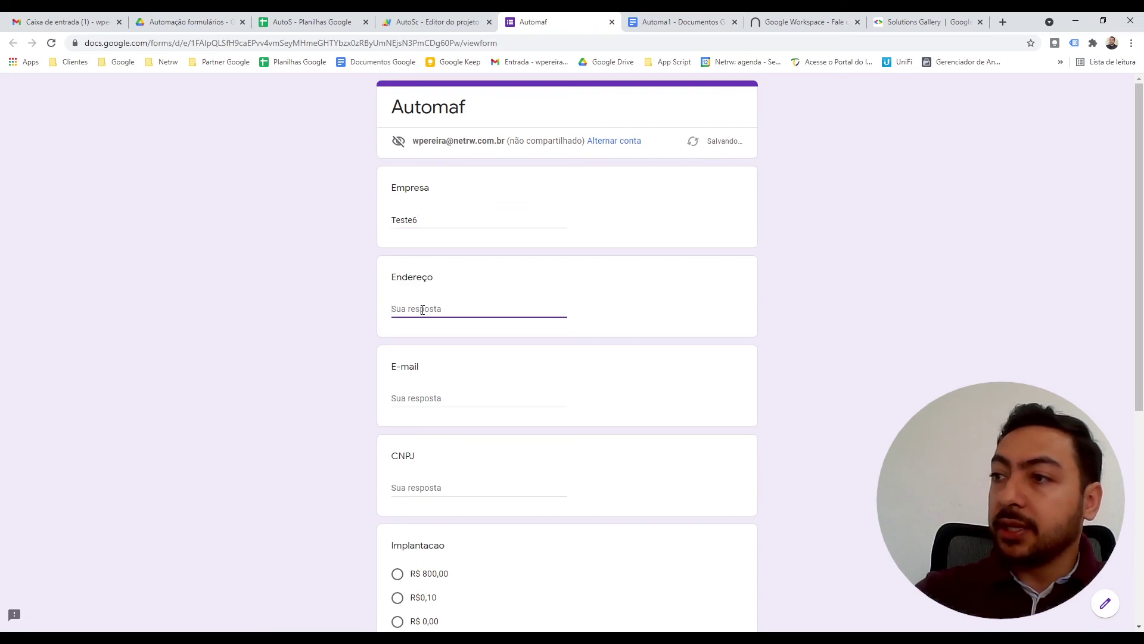
pyautogui.write('E')
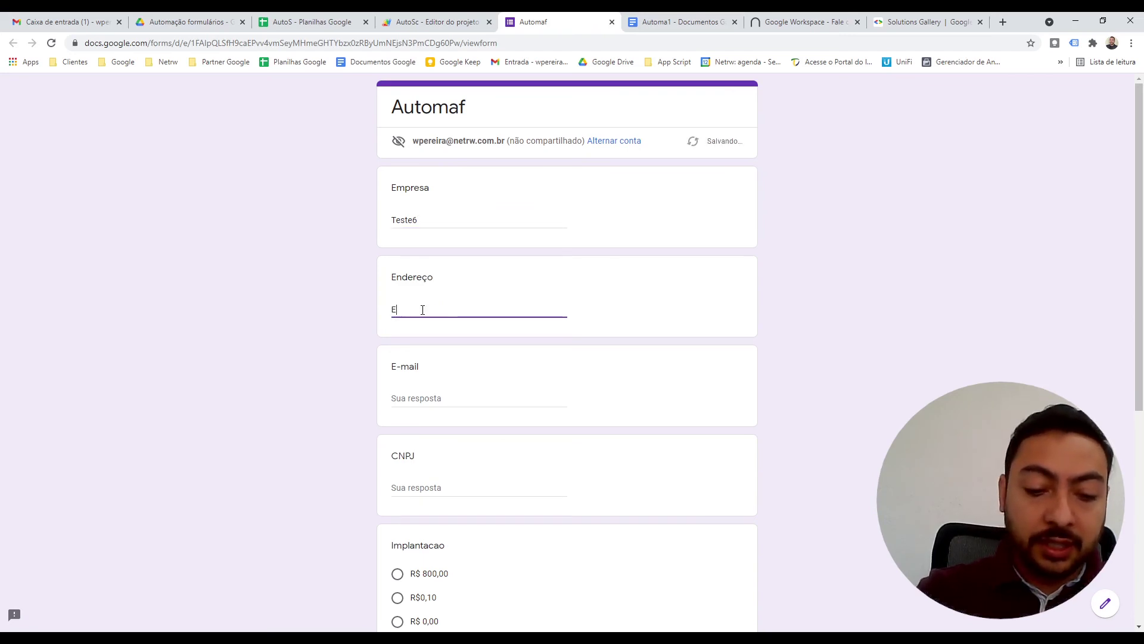
pyautogui.write('ndereço qualquer')
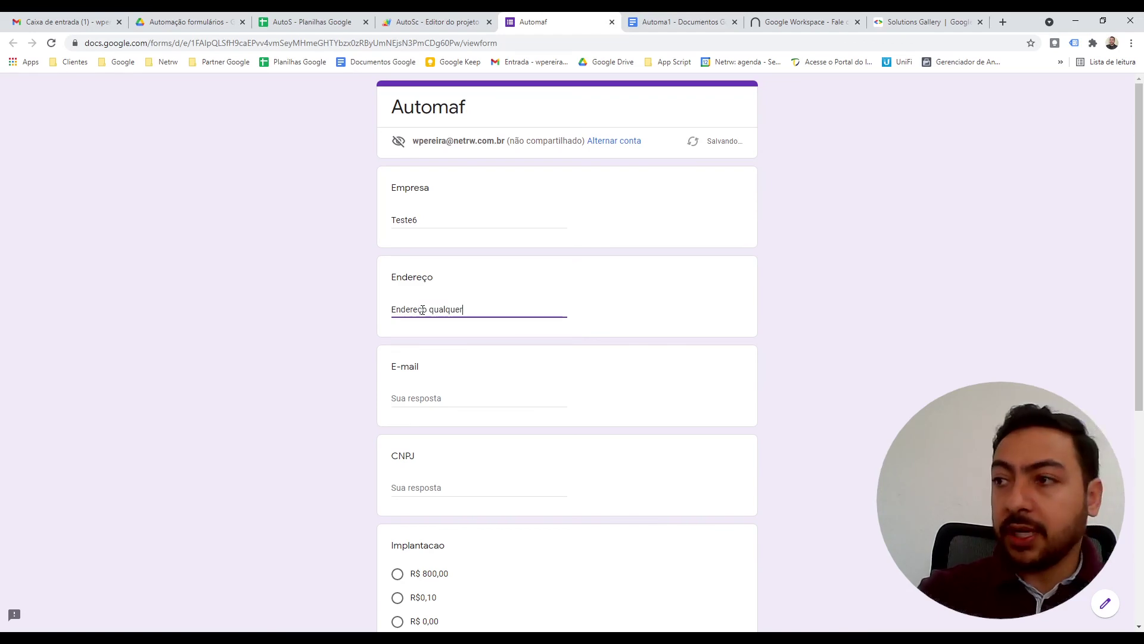
# - Fill in the E-mail field with a test address and the CNPJ field with a sample number
pyautogui.click(425, 402)
pyautogui.write('tttt')
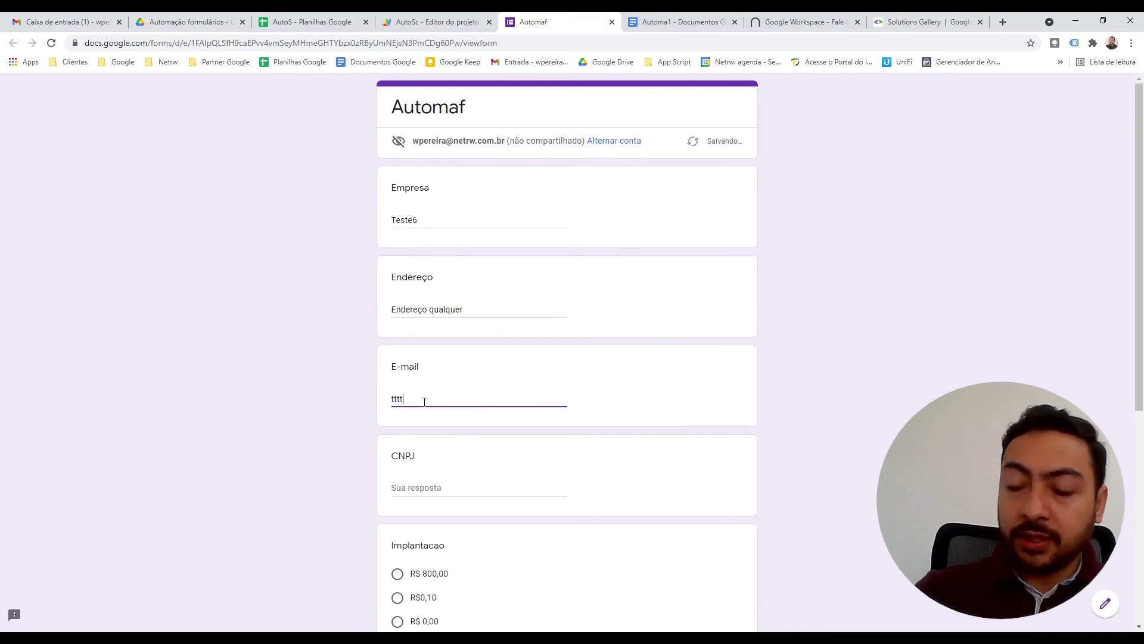
pyautogui.write('@ttt.com.b')
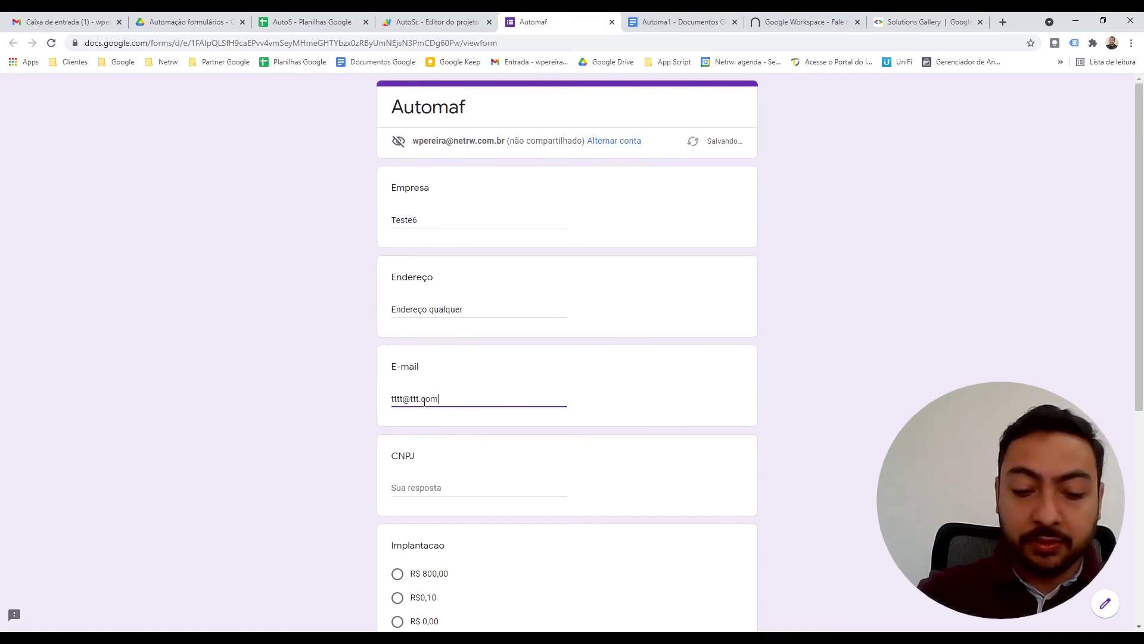
pyautogui.scroll(-2, 423, 405)
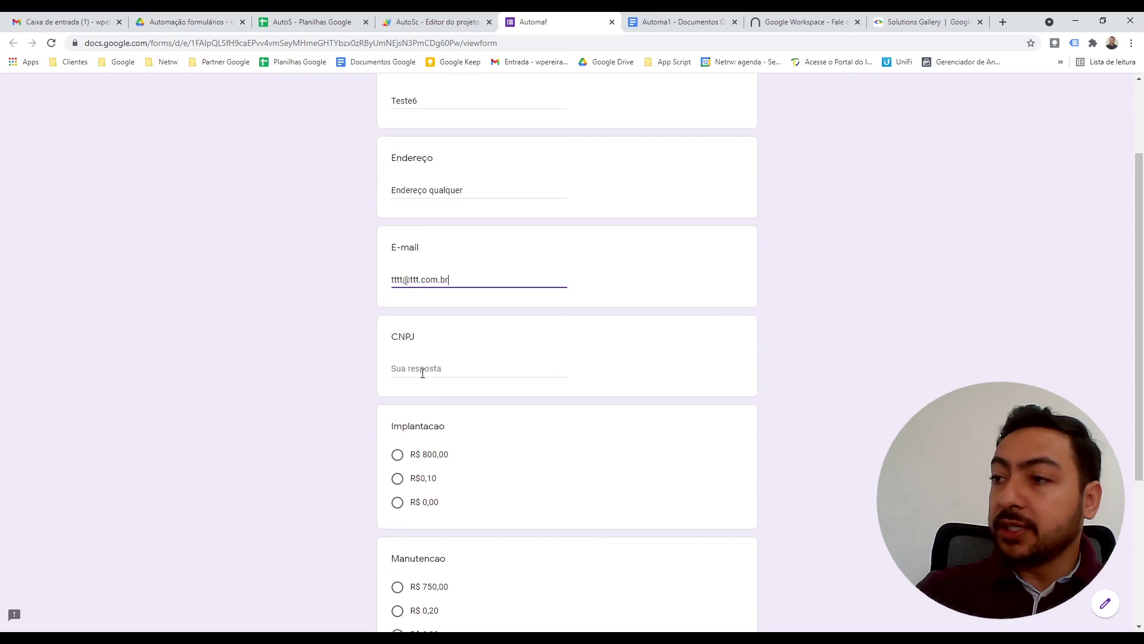
pyautogui.click(423, 369)
pyautogui.write('000009')
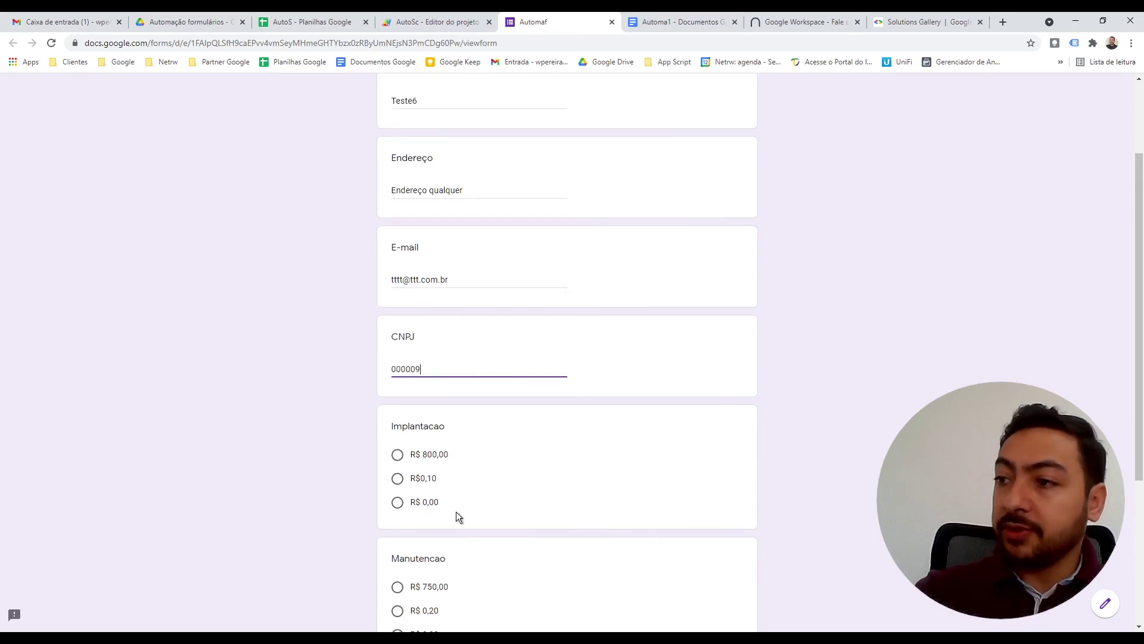
# - Choose R$ 800,00 for Implantacao and R$ 0,20 for Manutencao, set Data to 01/09/2021, and submit the form
pyautogui.click(398, 454)
pyautogui.scroll(-2, 433, 474)
pyautogui.click(398, 516)
pyautogui.scroll(-3, 441, 503)
pyautogui.click(461, 493)
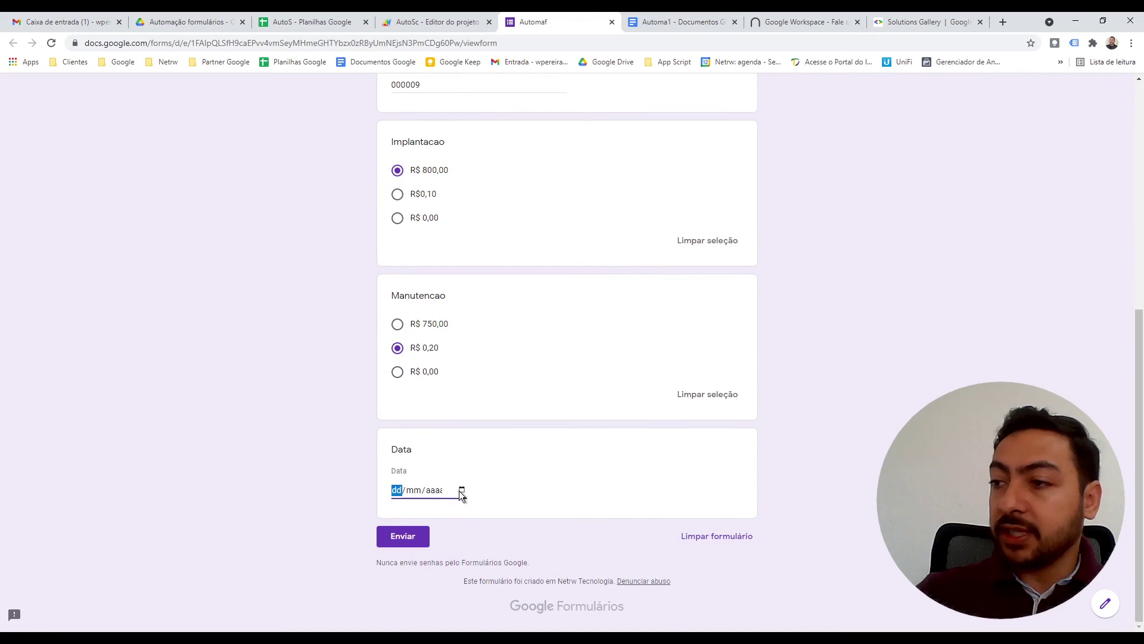
pyautogui.write('01092021')
pyautogui.click(412, 538)
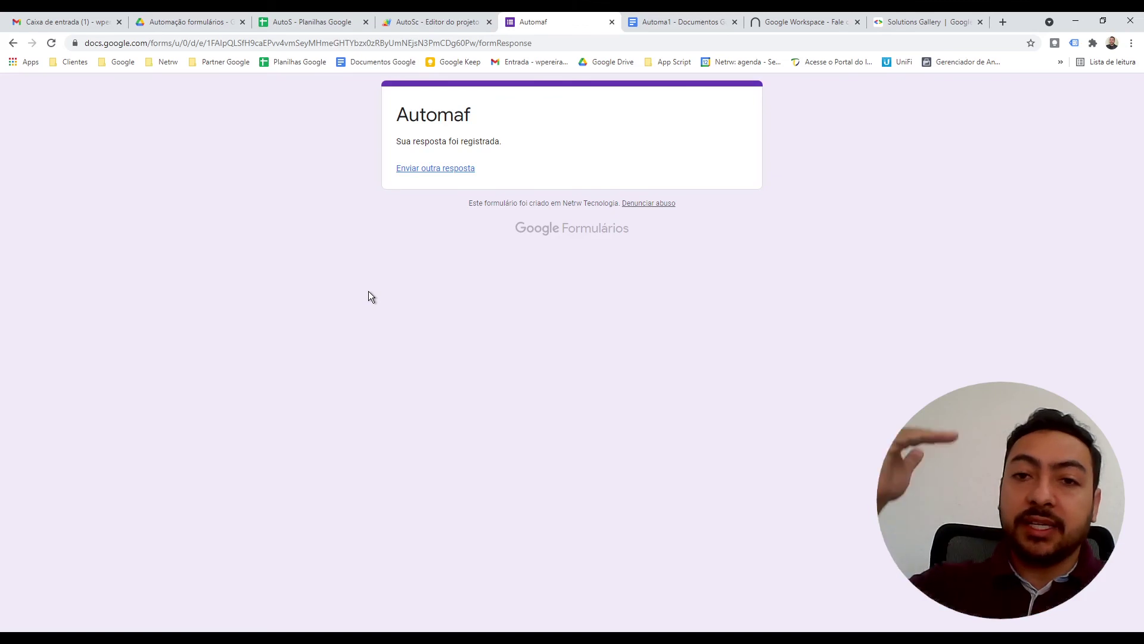
# - Reload the Automação formulários folder in Drive and open the generated Teste6 contract document
pyautogui.click(424, 14)
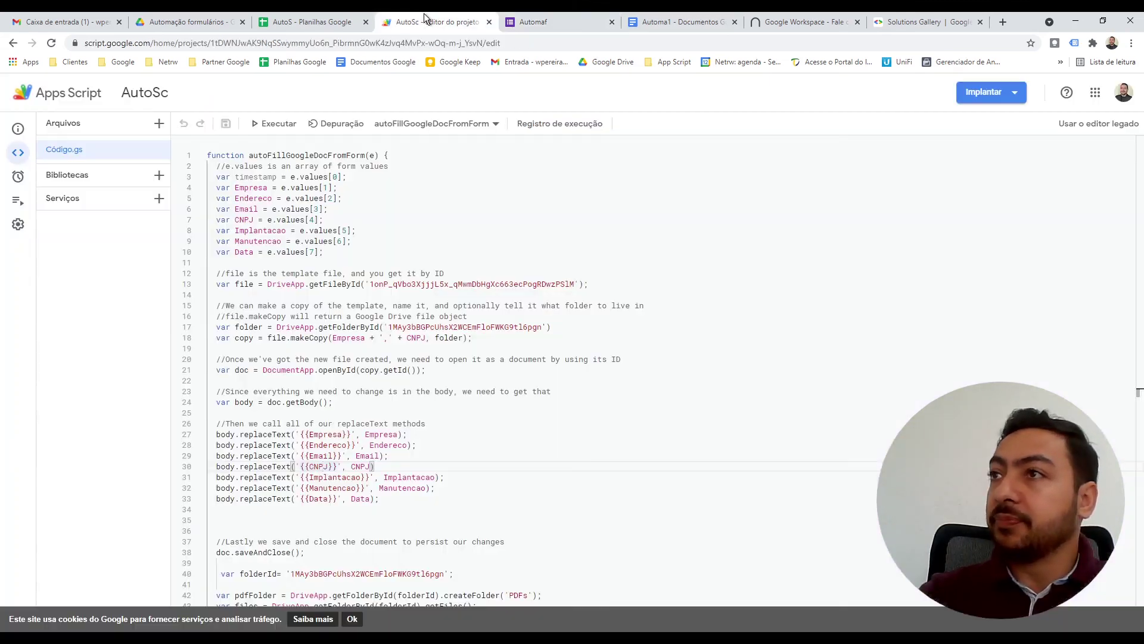
pyautogui.click(198, 17)
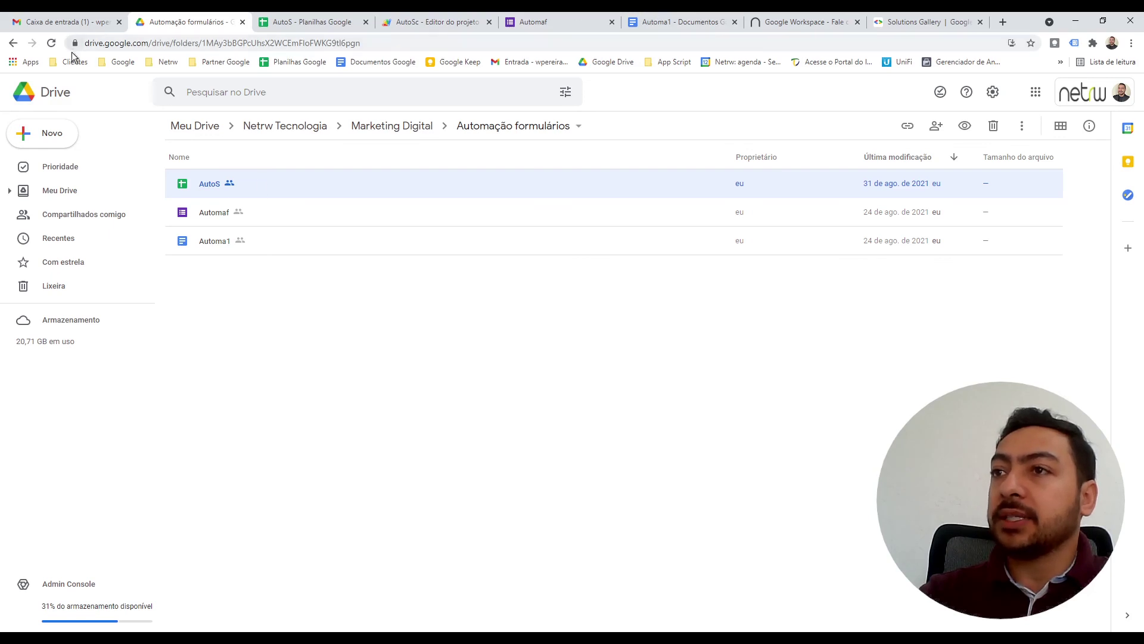
pyautogui.click(51, 43)
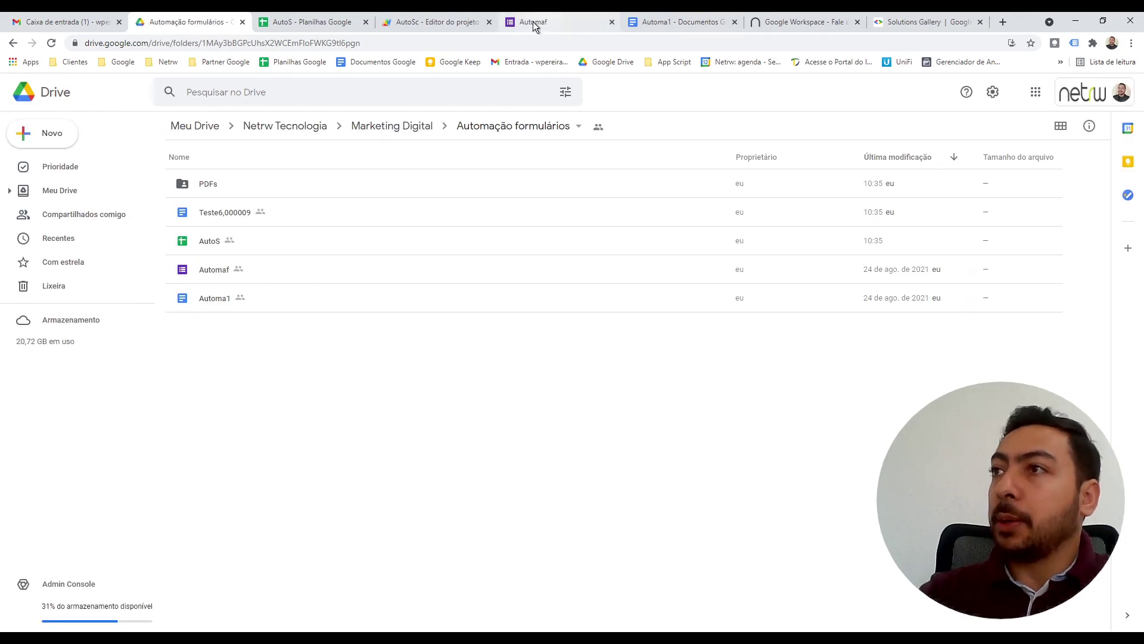
pyautogui.click(451, 23)
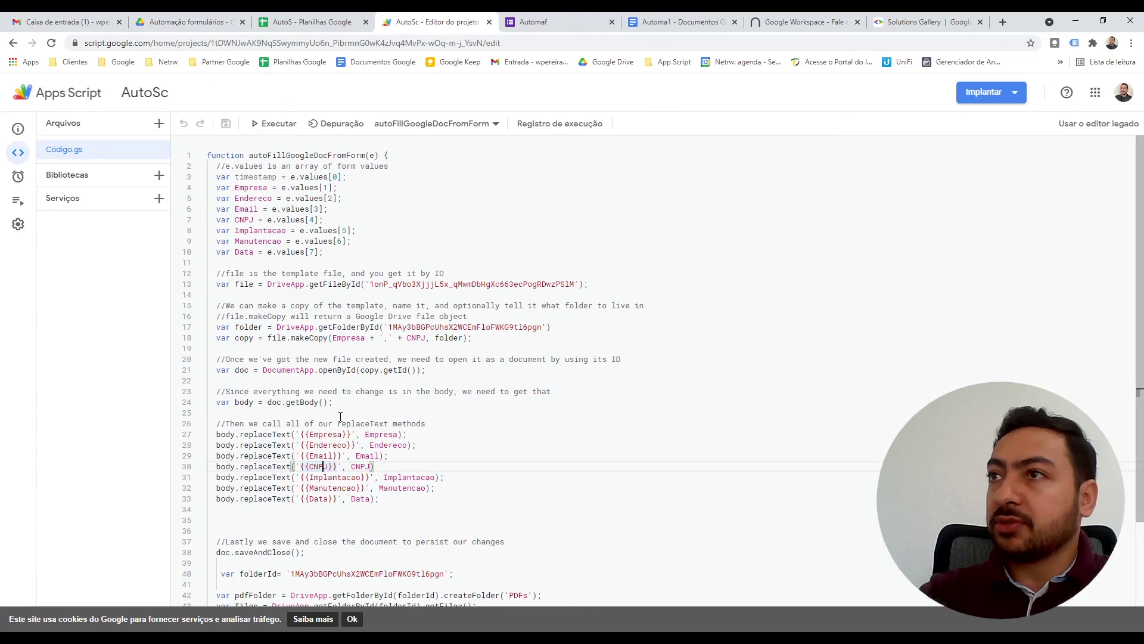
pyautogui.click(204, 22)
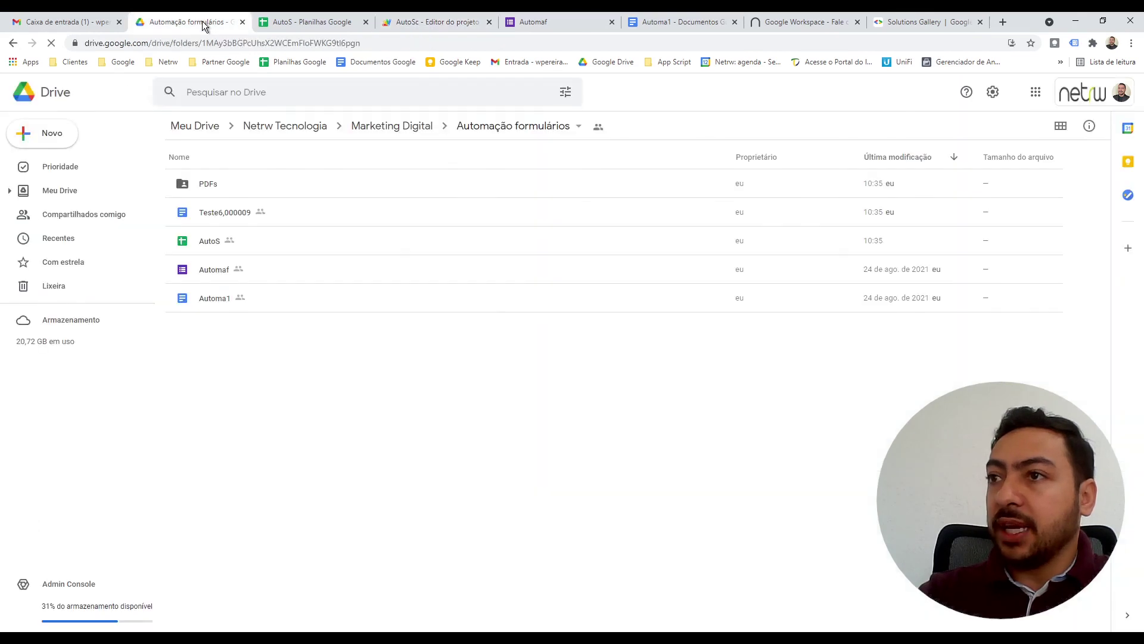
pyautogui.doubleClick(224, 214)
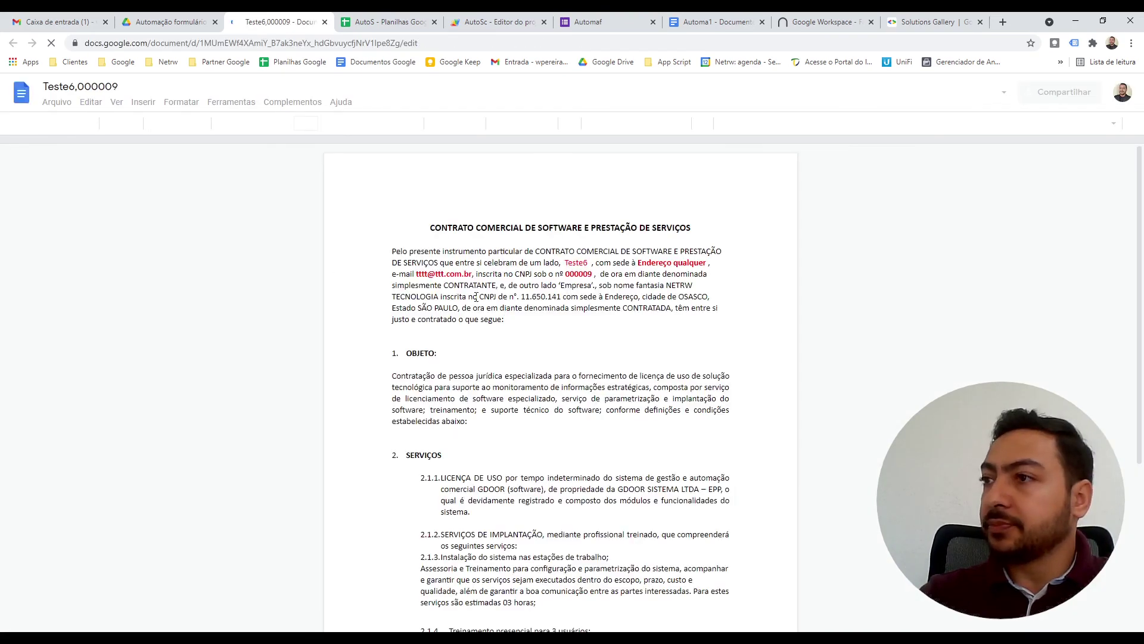
# - Check the filled-in company, address, e-mail, CNPJ, price and date fields throughout the Teste6 contract document
pyautogui.click(580, 262)
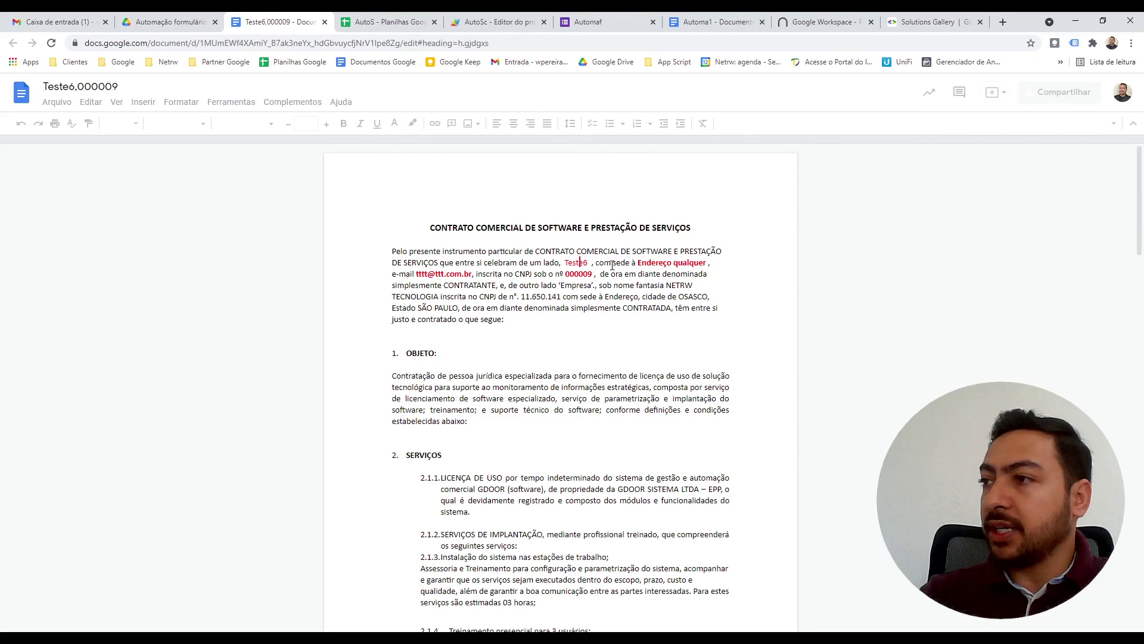
pyautogui.click(447, 274)
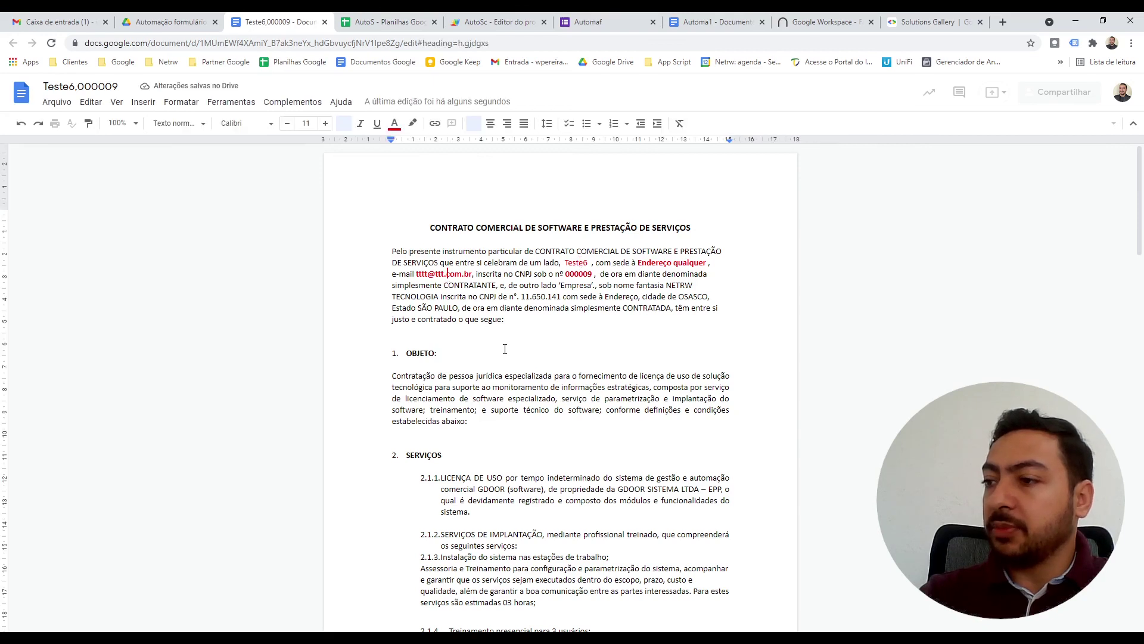
pyautogui.scroll(-6, 505, 348)
pyautogui.scroll(-15, 504, 348)
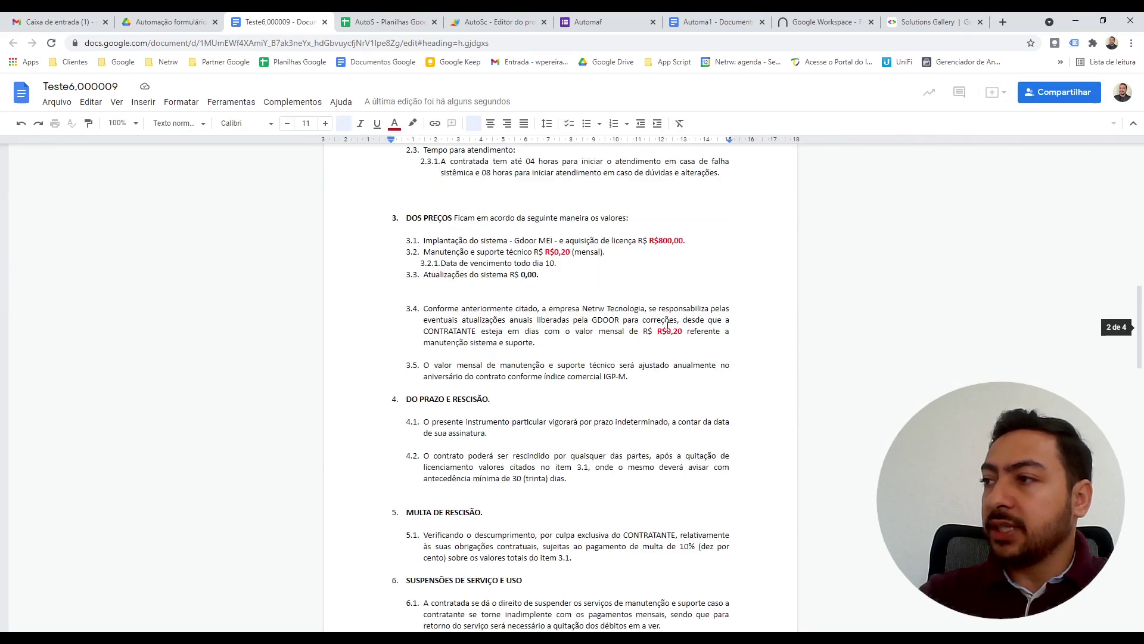
pyautogui.scroll(-10, 671, 340)
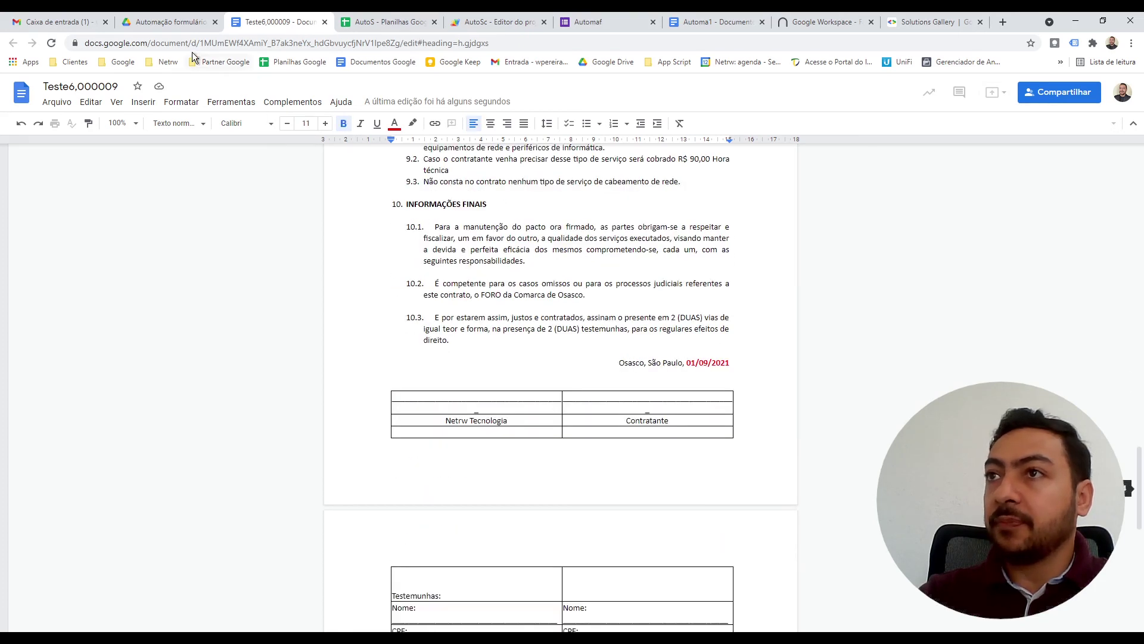
# - Open the Teste6 contract PDF from the PDFs folder in Drive and review its filled-in contents
pyautogui.click(179, 27)
pyautogui.doubleClick(199, 181)
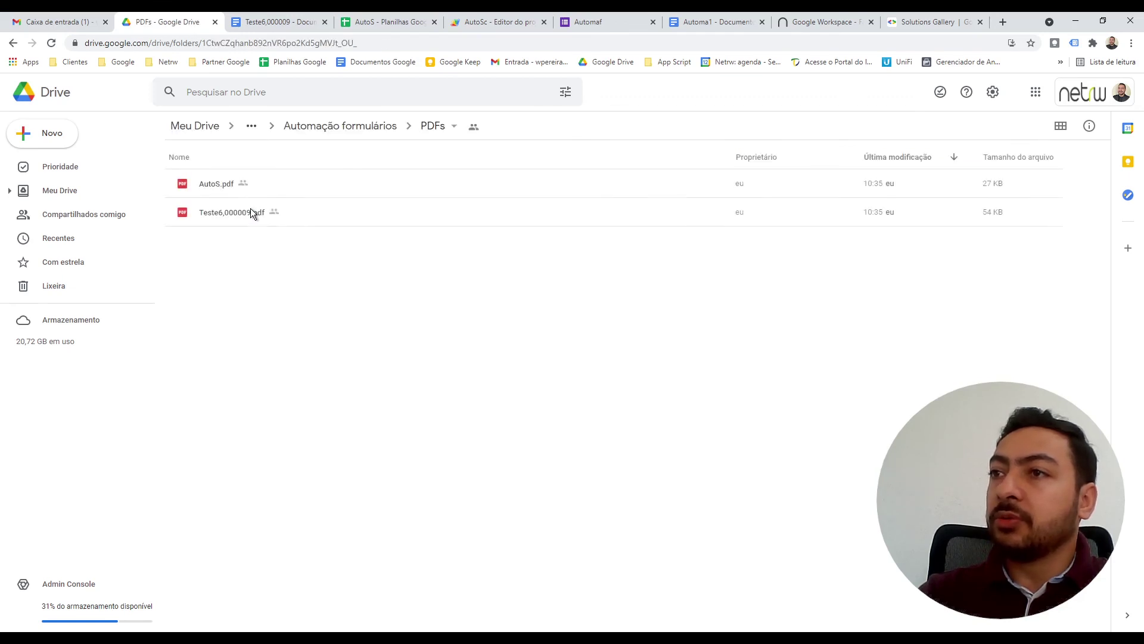
pyautogui.doubleClick(220, 212)
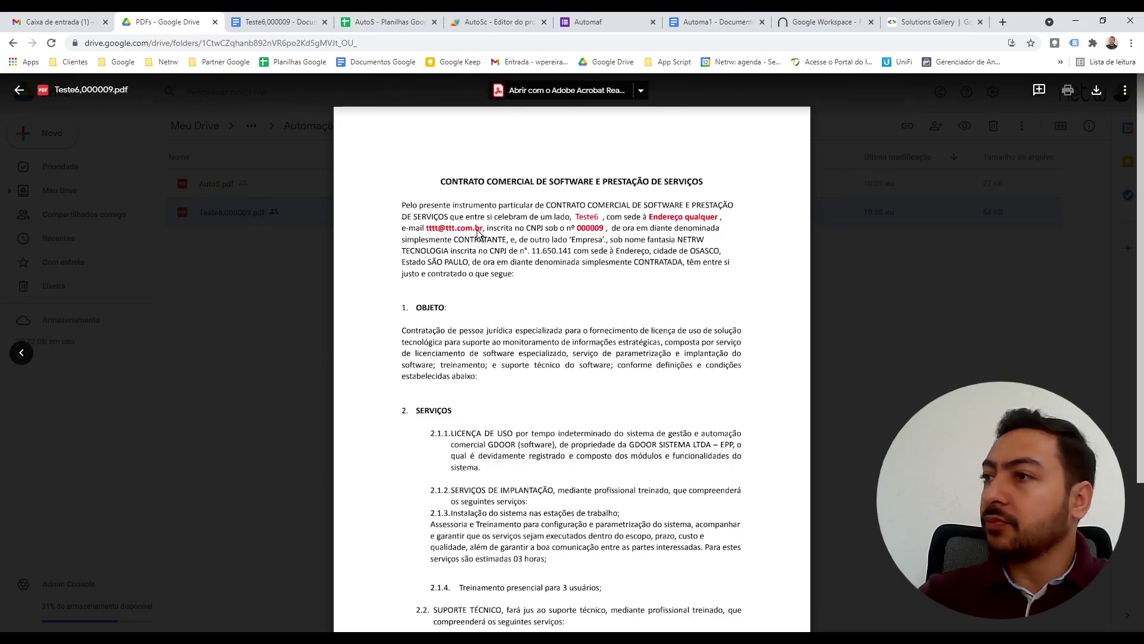
pyautogui.scroll(-1, 590, 270)
pyautogui.scroll(-11, 591, 271)
pyautogui.scroll(10, 592, 271)
pyautogui.scroll(2, 591, 271)
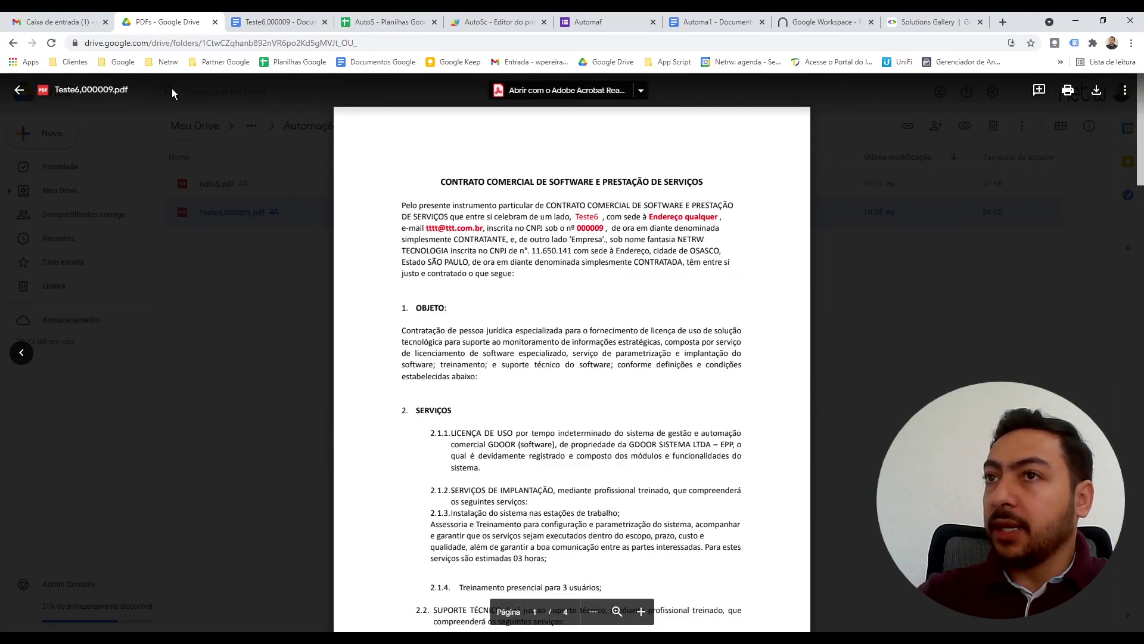
# - Close the PDF preview and switch to the Netrw website's Google Workspace page
pyautogui.click(18, 91)
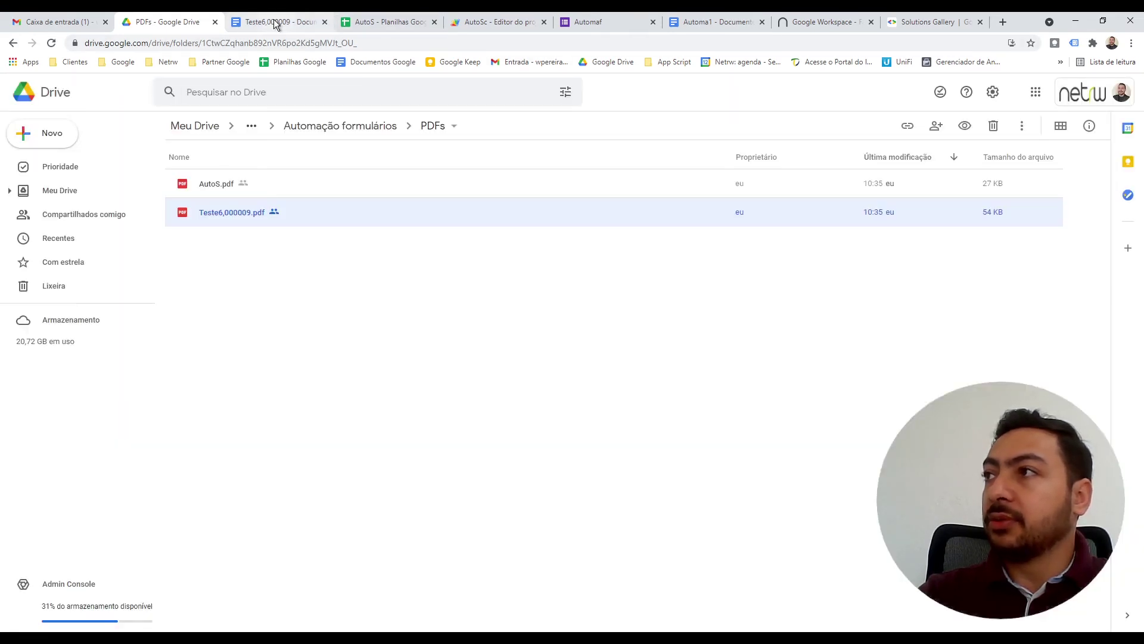
pyautogui.click(826, 23)
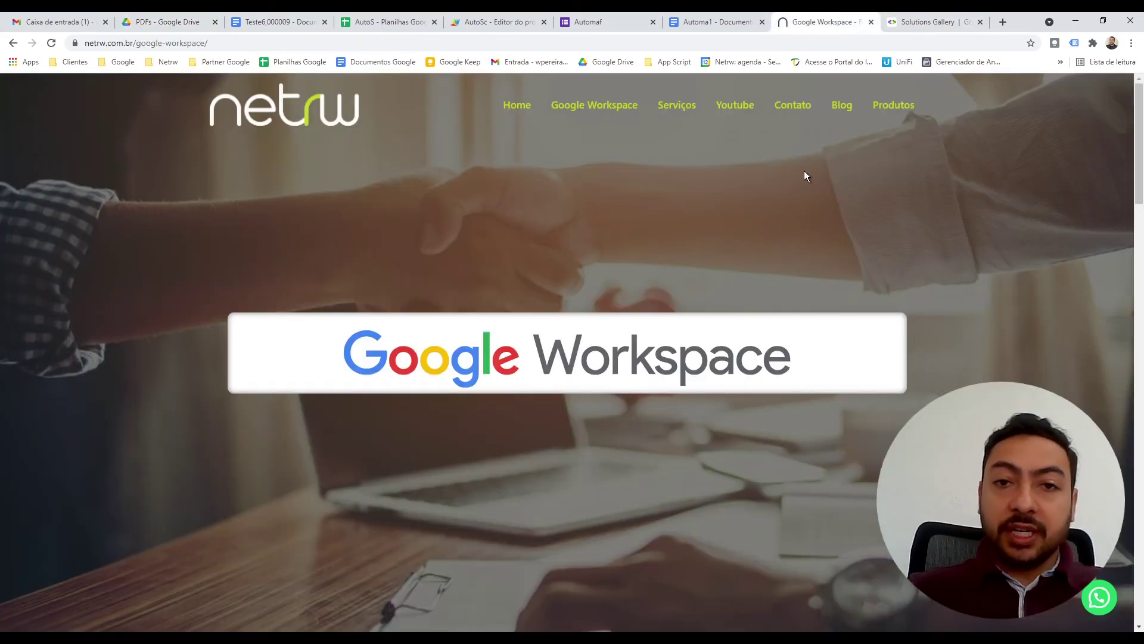